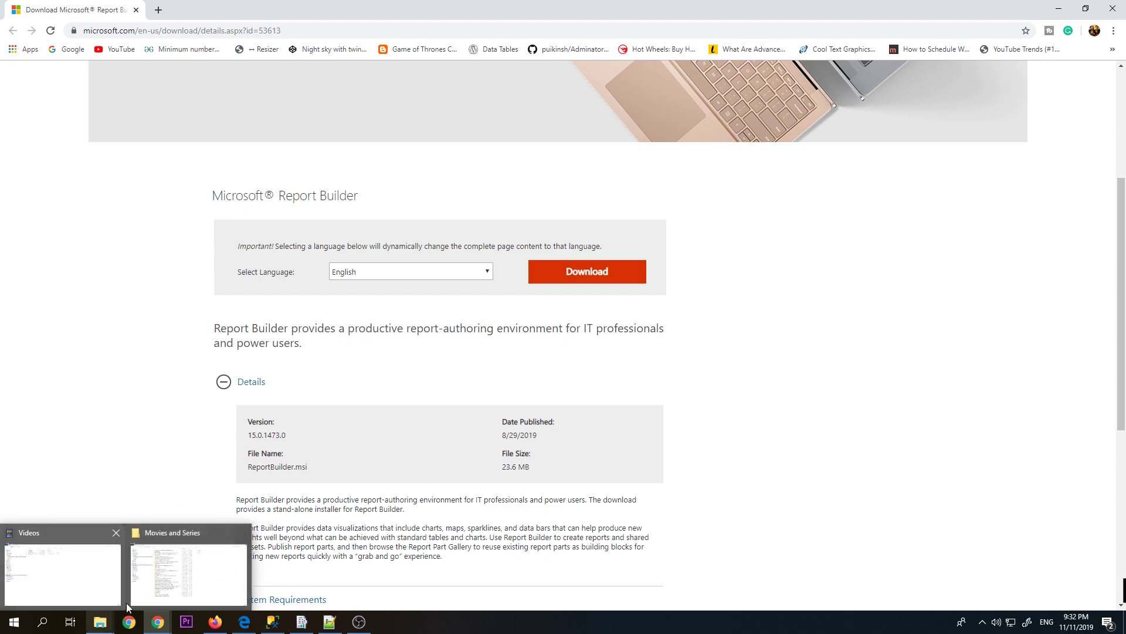
- Browse File Explorer to Personal (E:) > SQL Server > 2019 and select ReportBuilder.msi
click(70, 543)
click(127, 347)
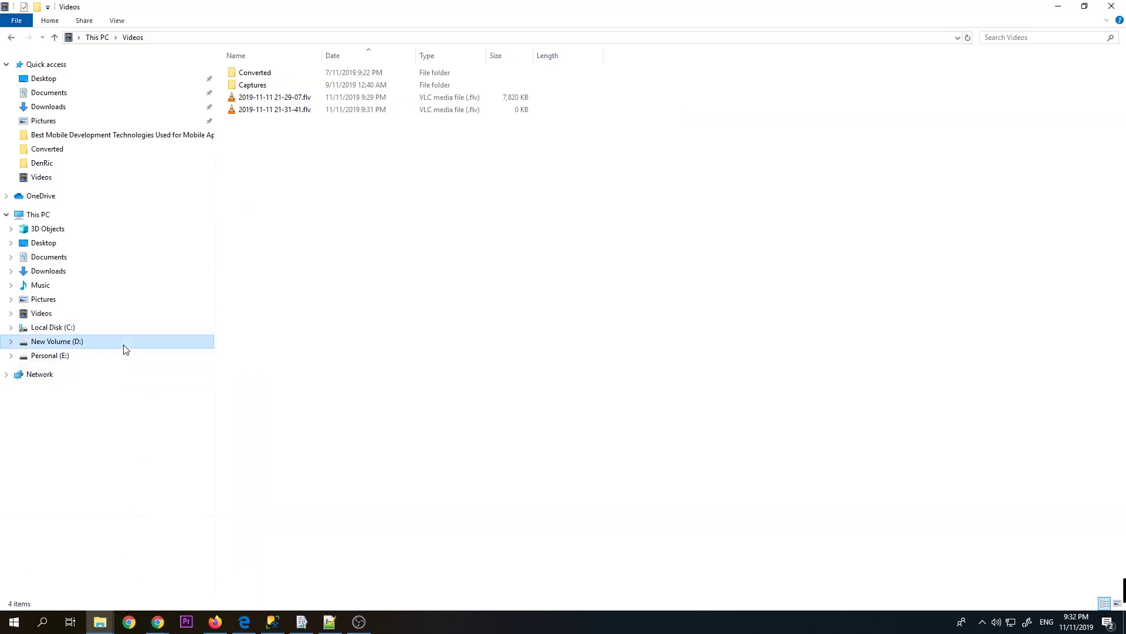
click(111, 354)
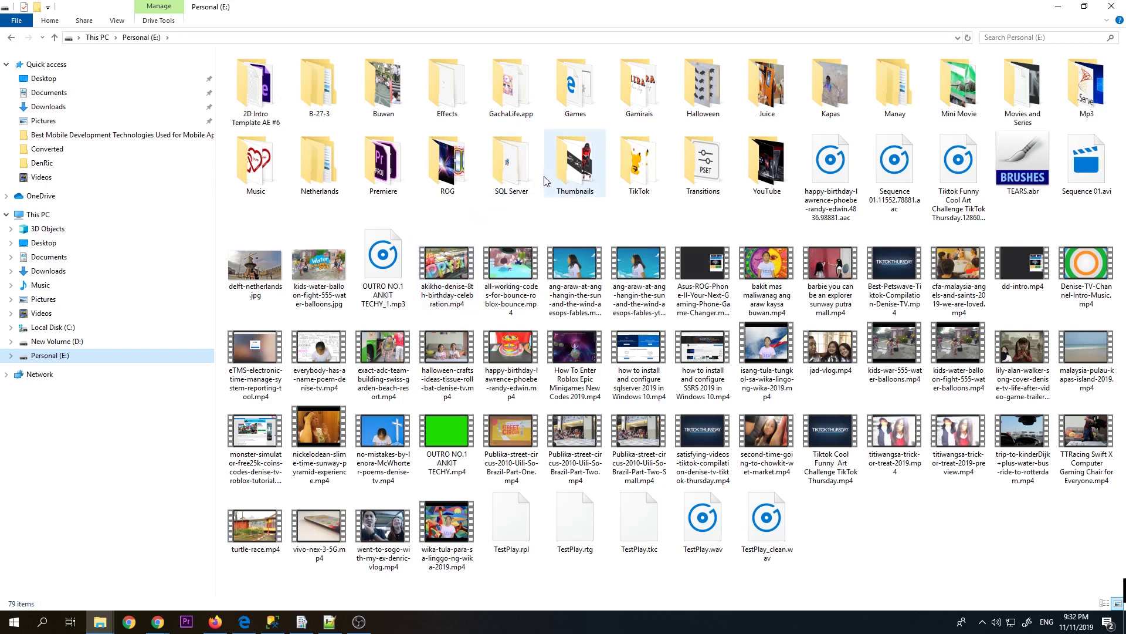
double_click(511, 167)
double_click(334, 73)
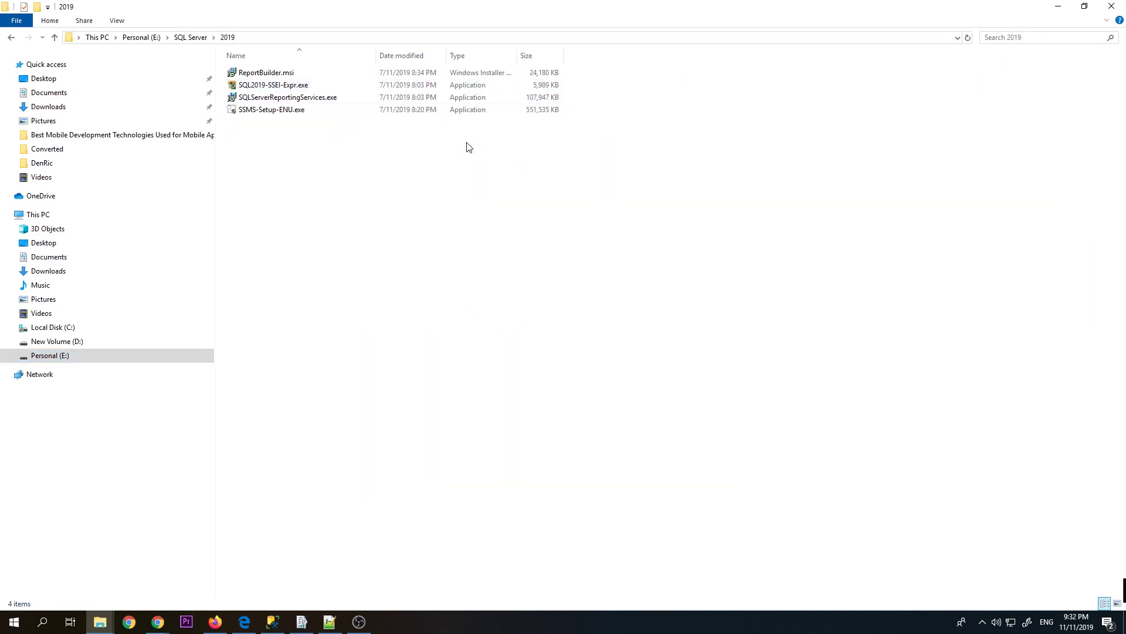
click(299, 75)
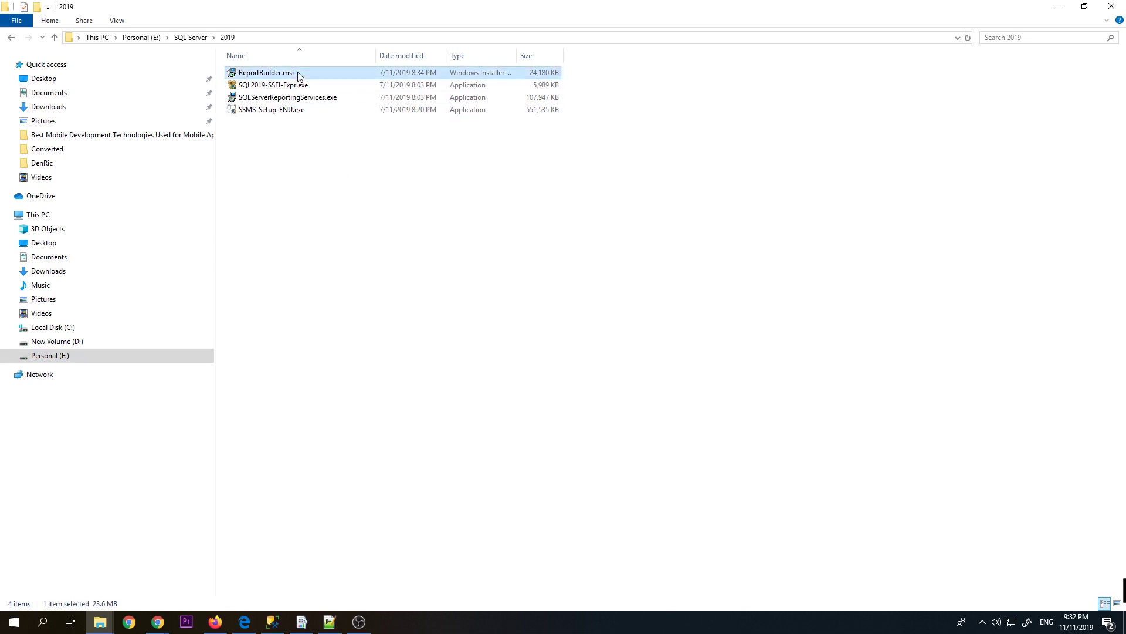
- Run ReportBuilder.msi, accept the licence terms, and keep the default feature selection
double_click(343, 73)
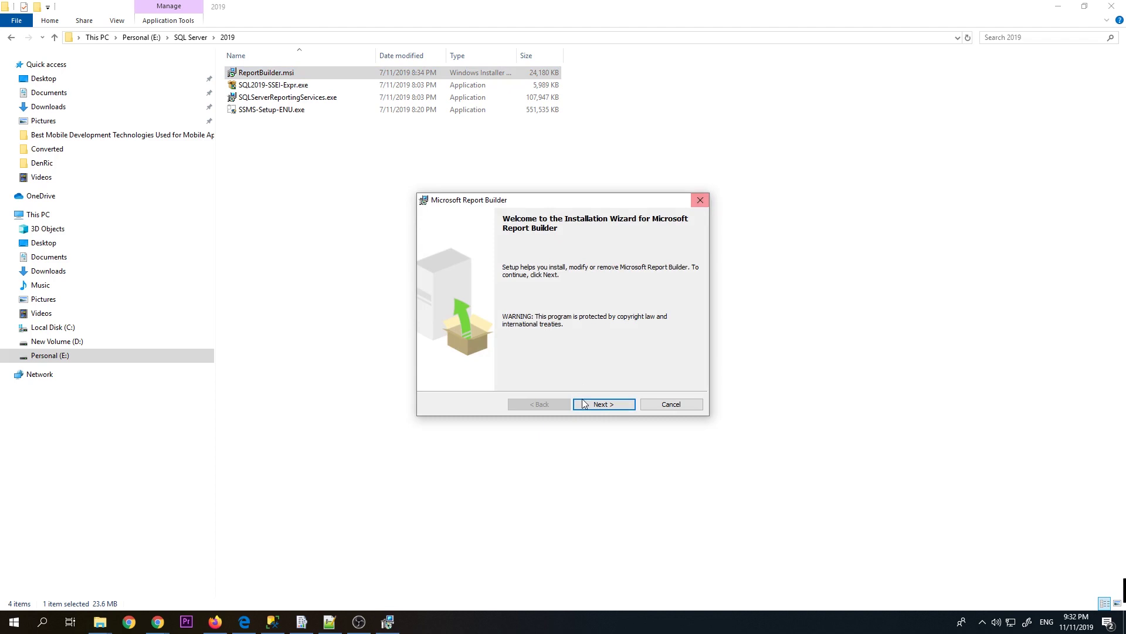
click(601, 404)
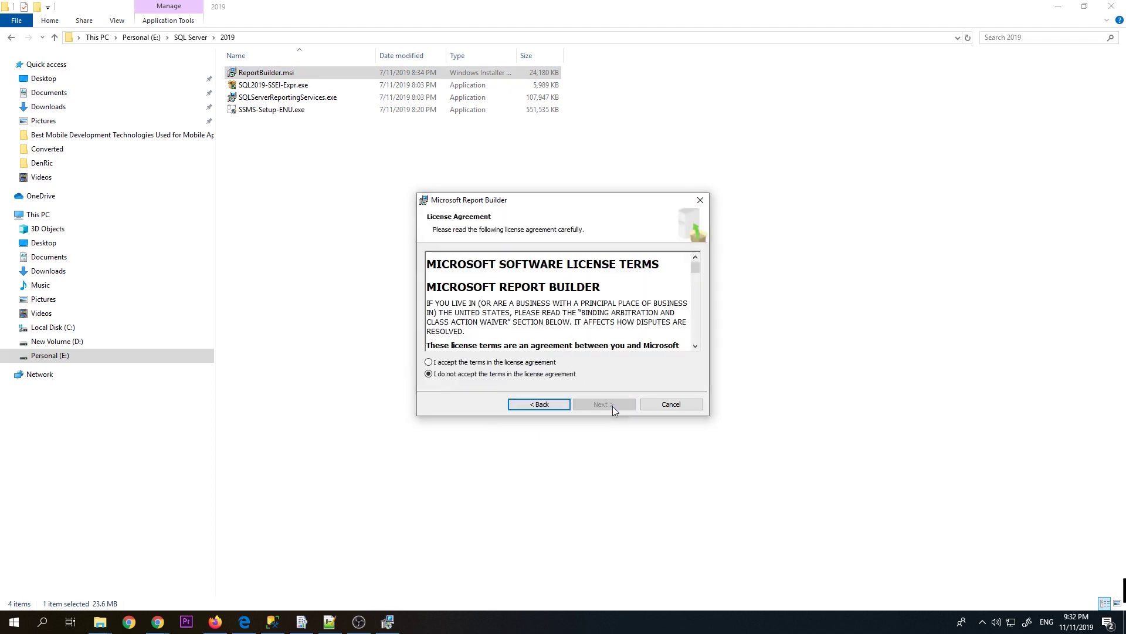
click(530, 362)
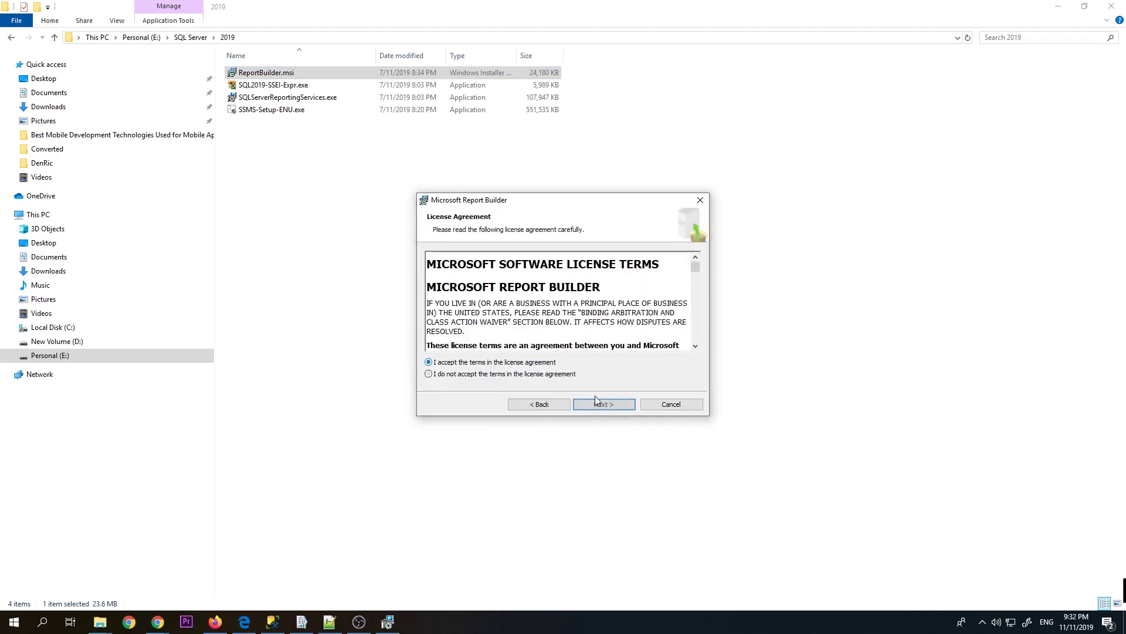
click(613, 404)
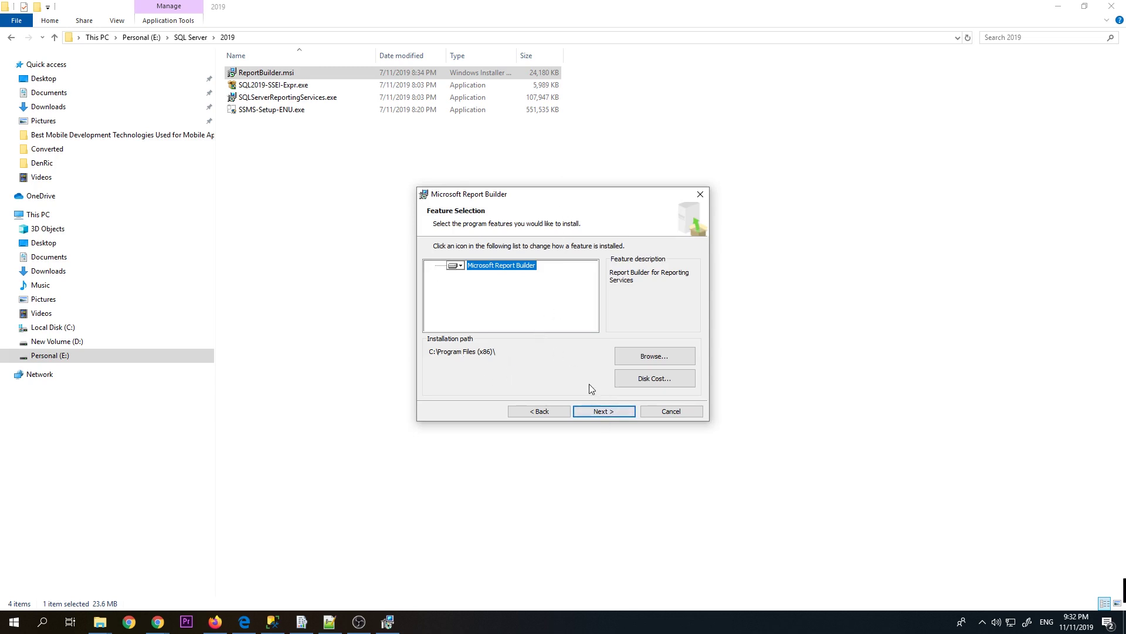
click(603, 411)
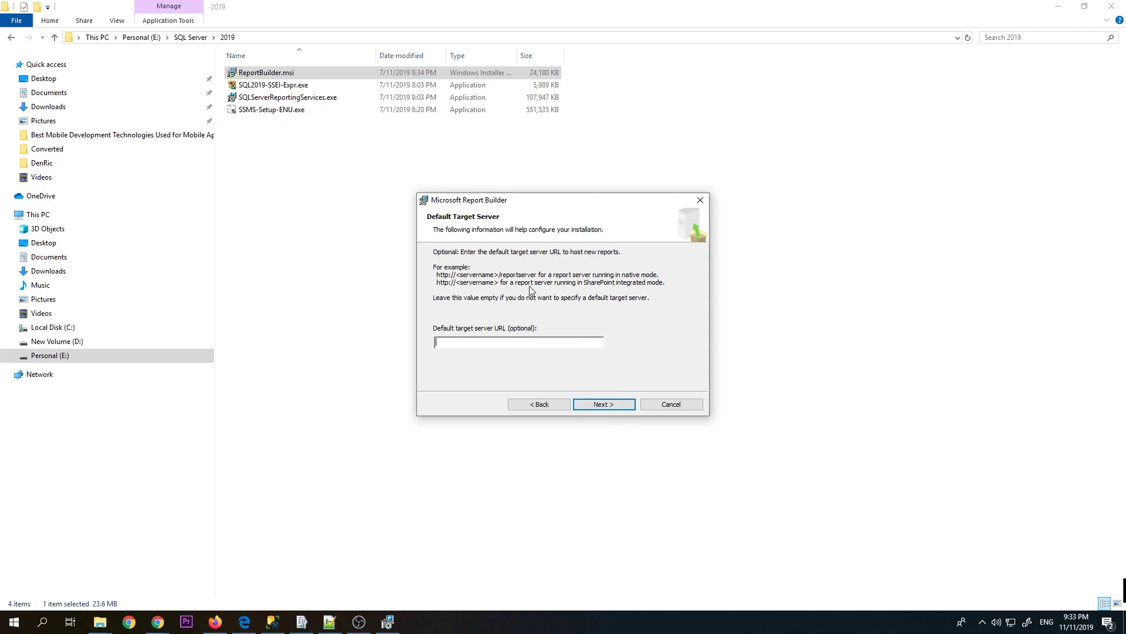
- Paste the ReportServer2019 URL as the installer's default target server
click(22, 627)
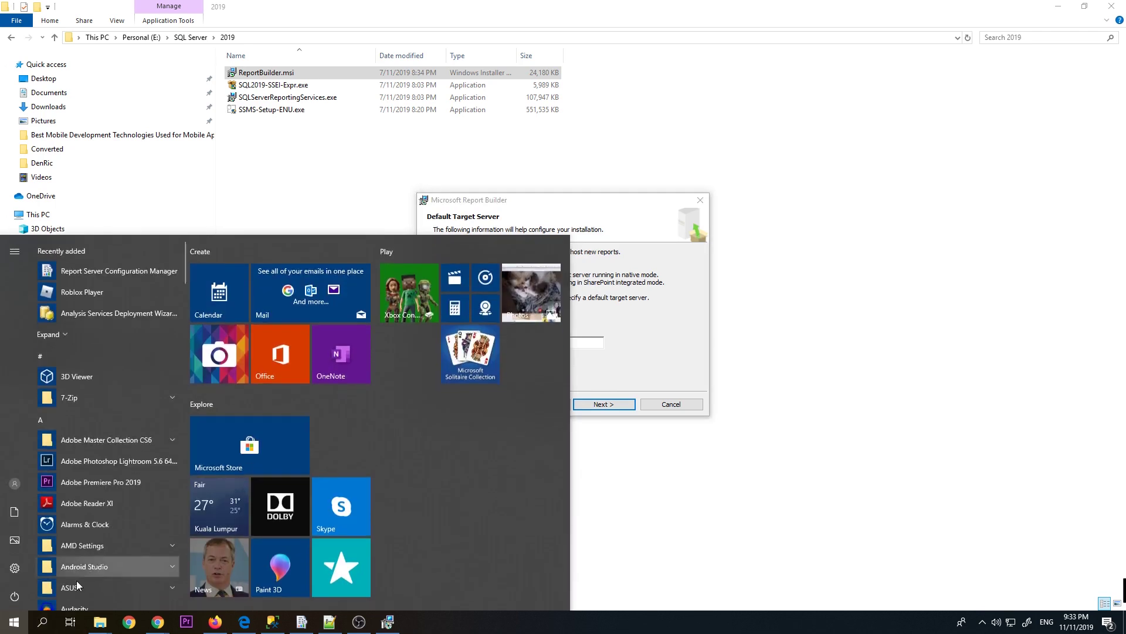
scroll(110, 497, down, 5)
scroll(111, 498, down, 3)
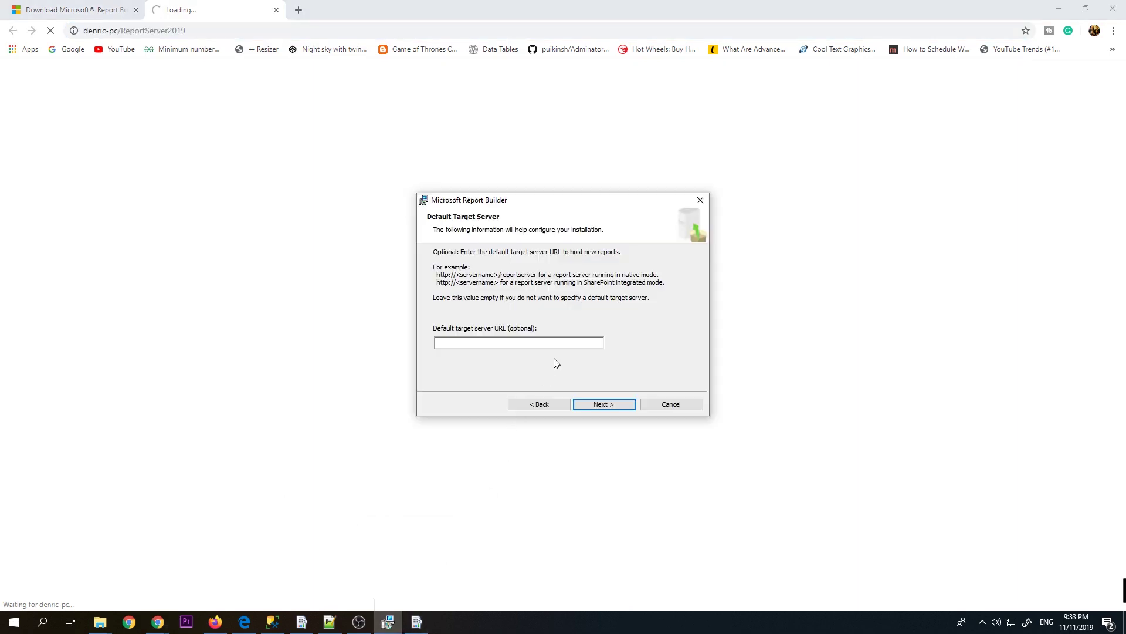
text(http://denric-pc/ReportServer2019)
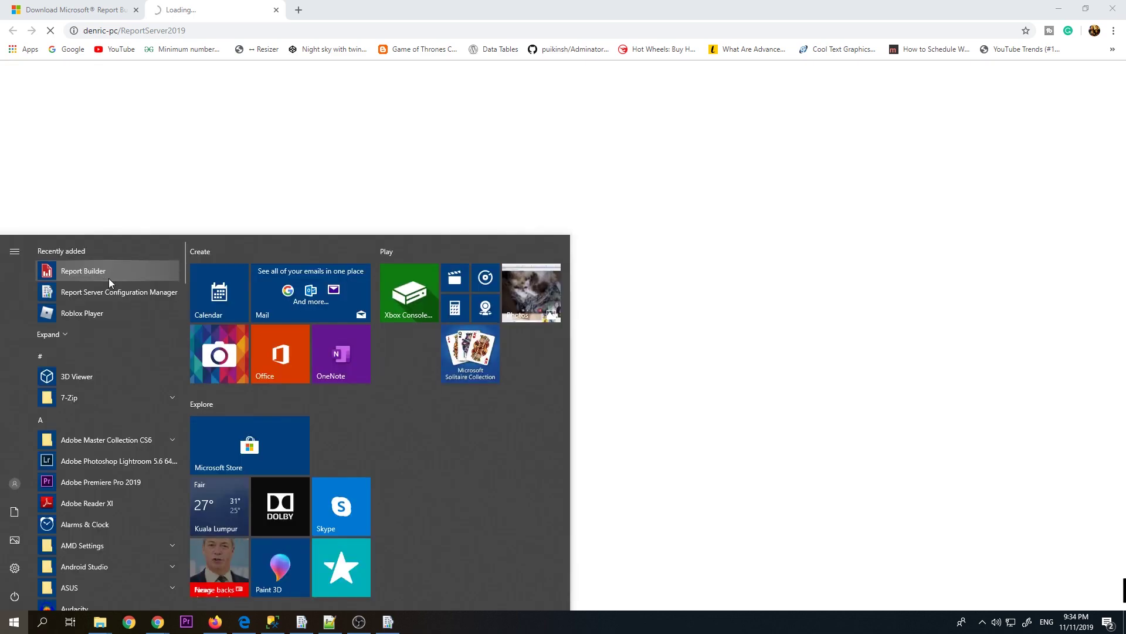
- Launch Report Builder from Recently added in the Start menu
click(83, 271)
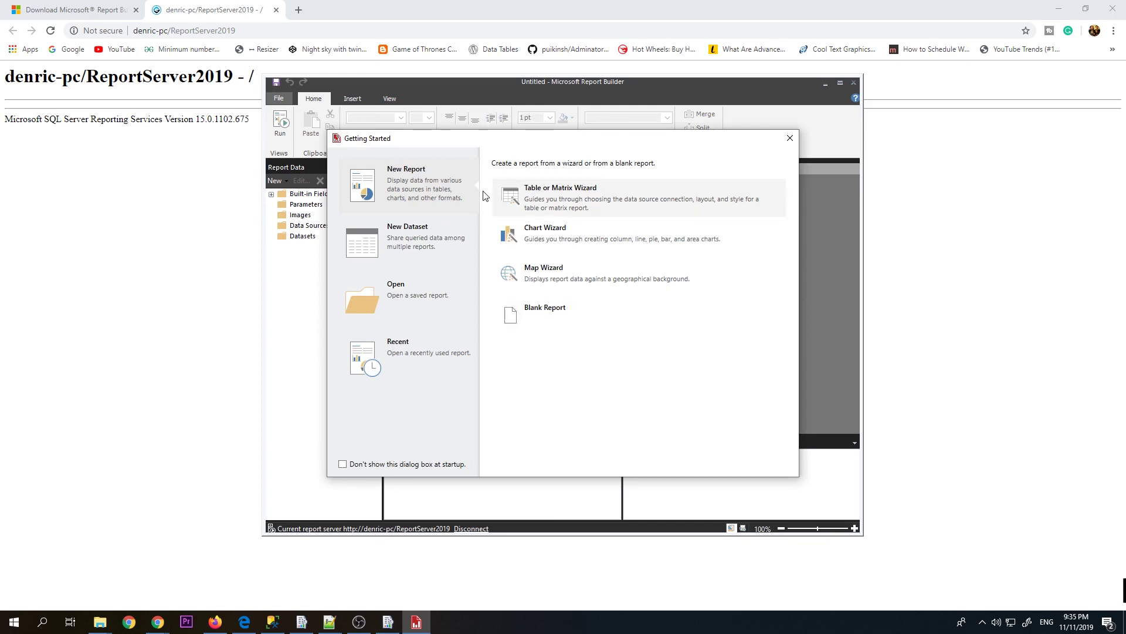
- Open the Reports2019 web portal from Configuration Manager's Web Portal URL and begin a new data source
click(344, 583)
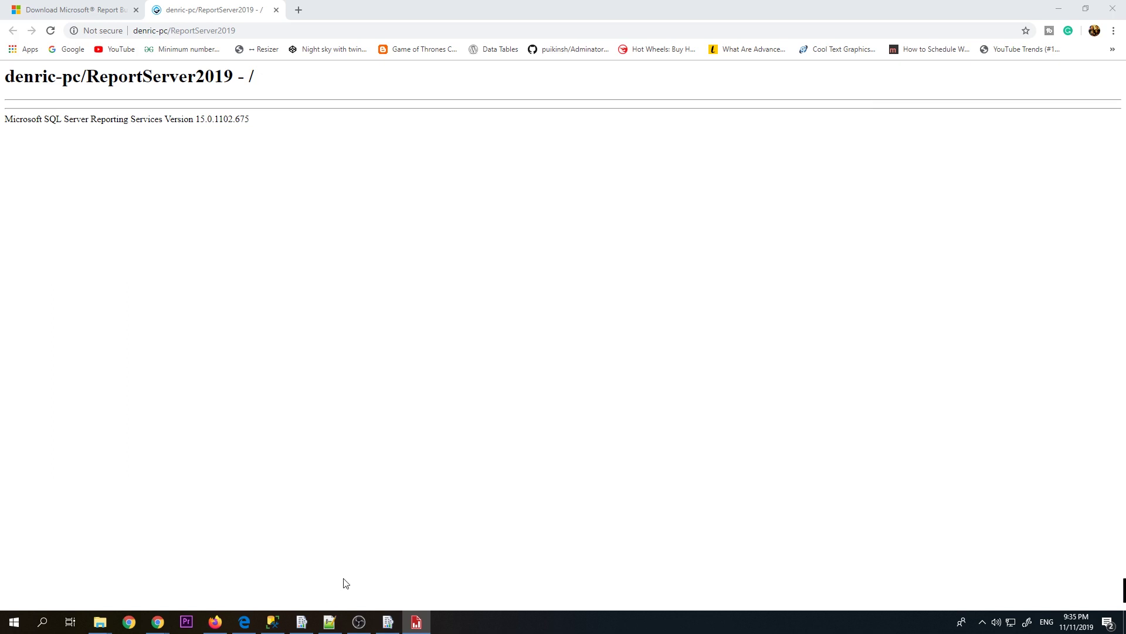
click(388, 621)
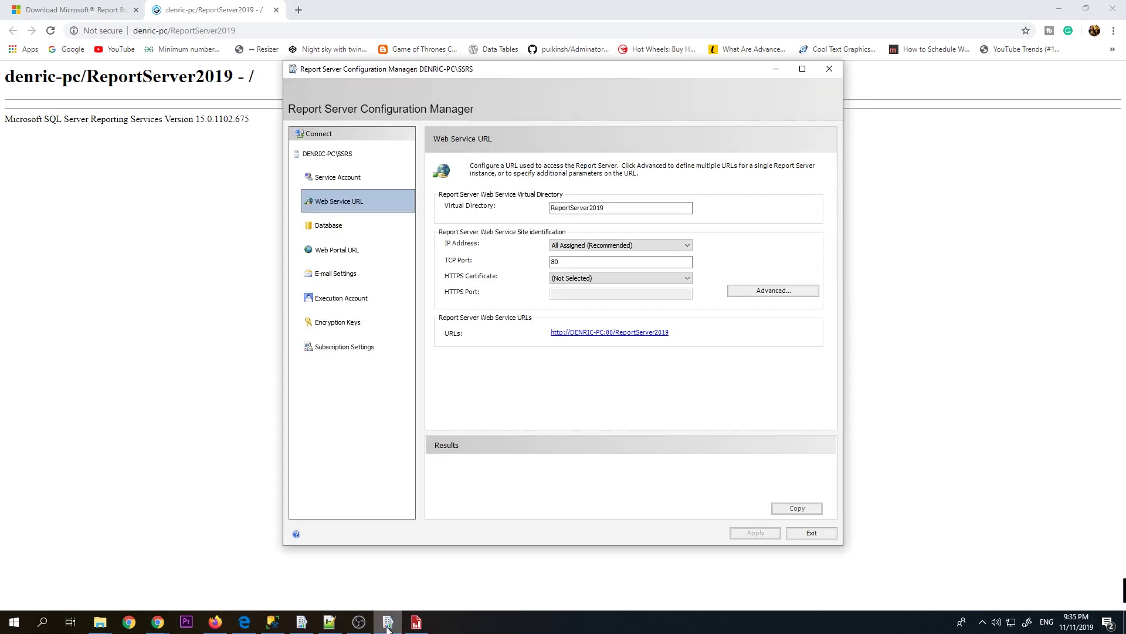
click(368, 251)
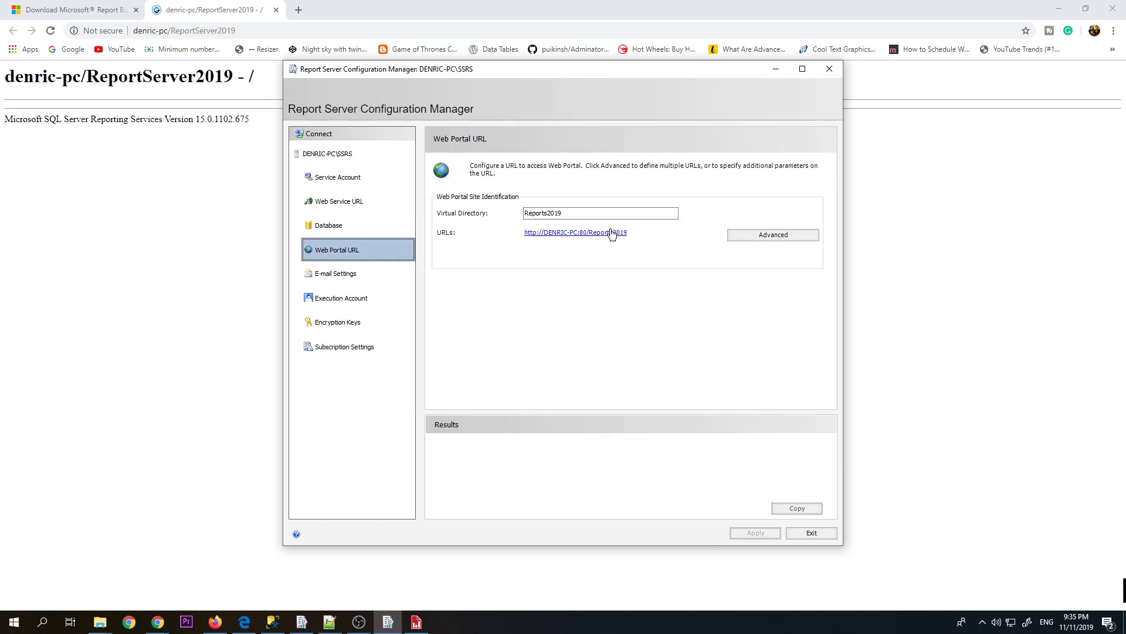
click(611, 233)
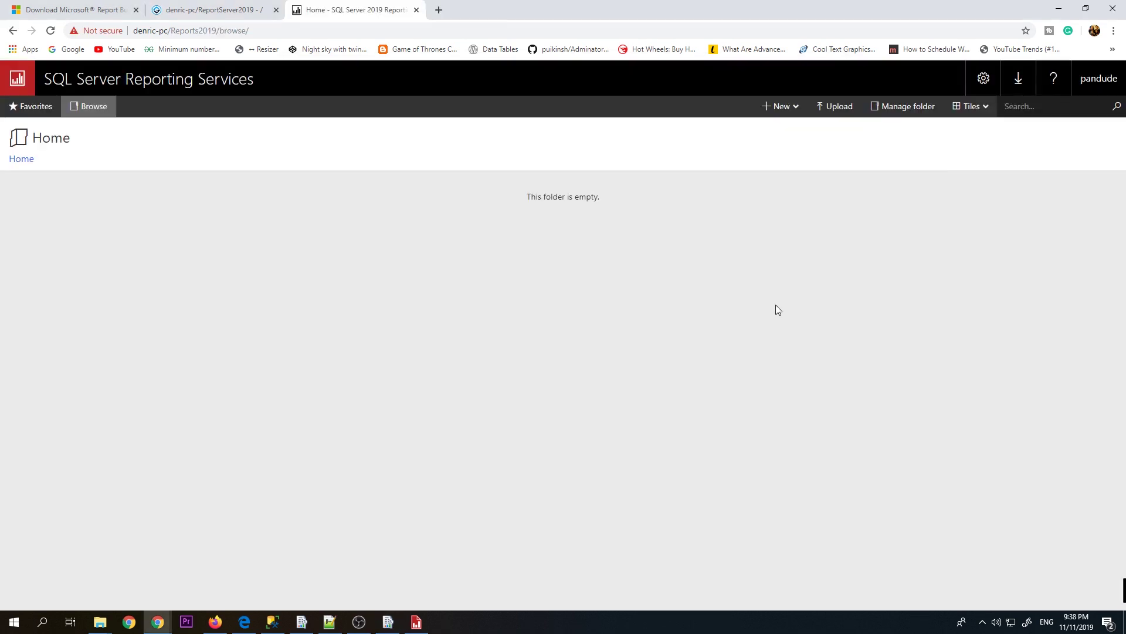
click(781, 111)
click(762, 176)
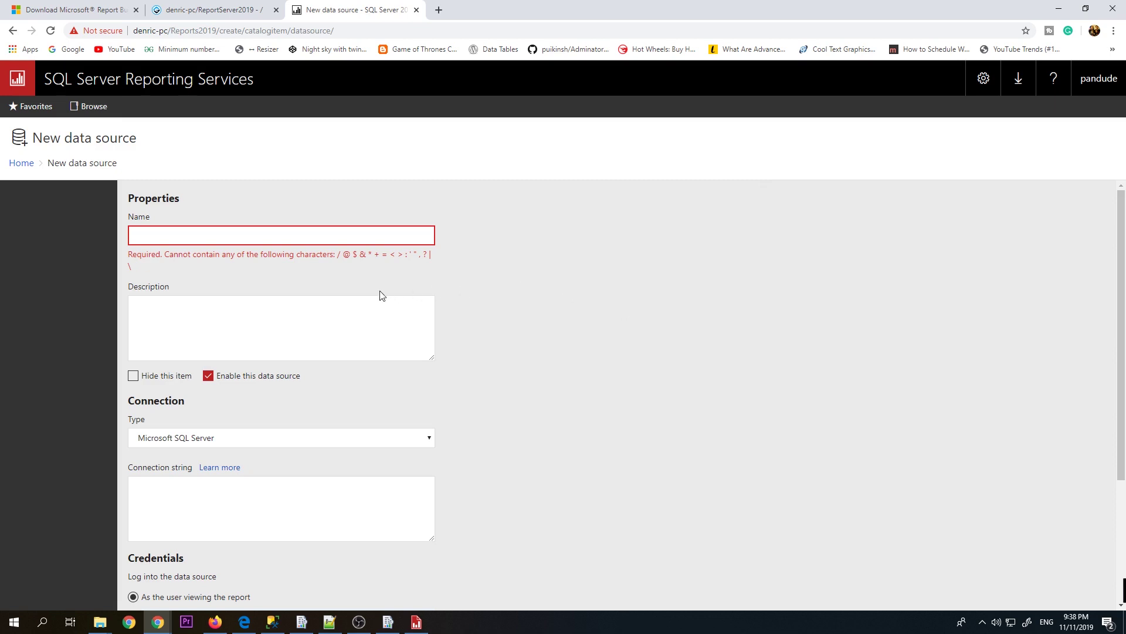
- Name the new data source SSRSTutsSource, fixing the typo
click(382, 241)
text(SSRS)
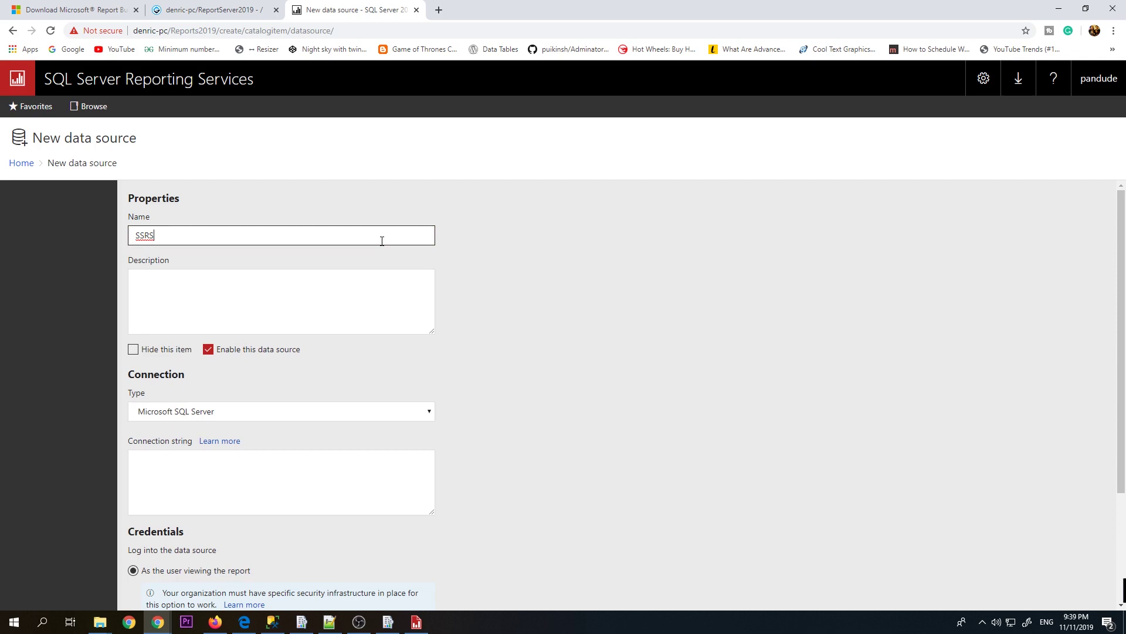
text(TutsS)
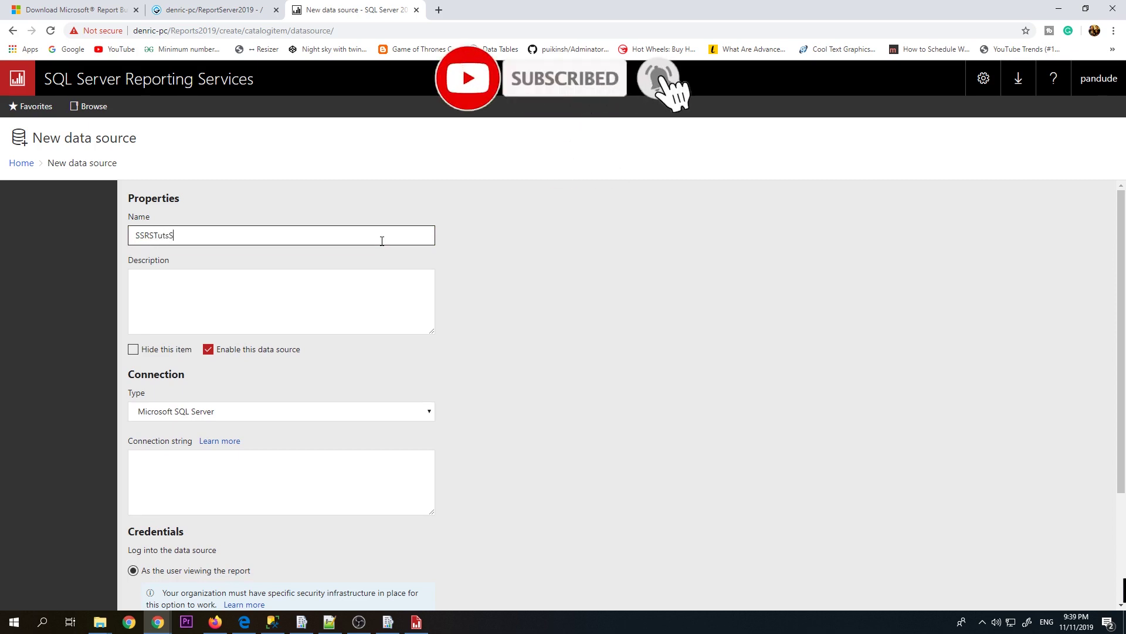
text(rouce)
key(BackSpace)
key(BackSpace)
key(BackSpace)
key(BackSpace)
key(BackSpace)
key(BackSpace)
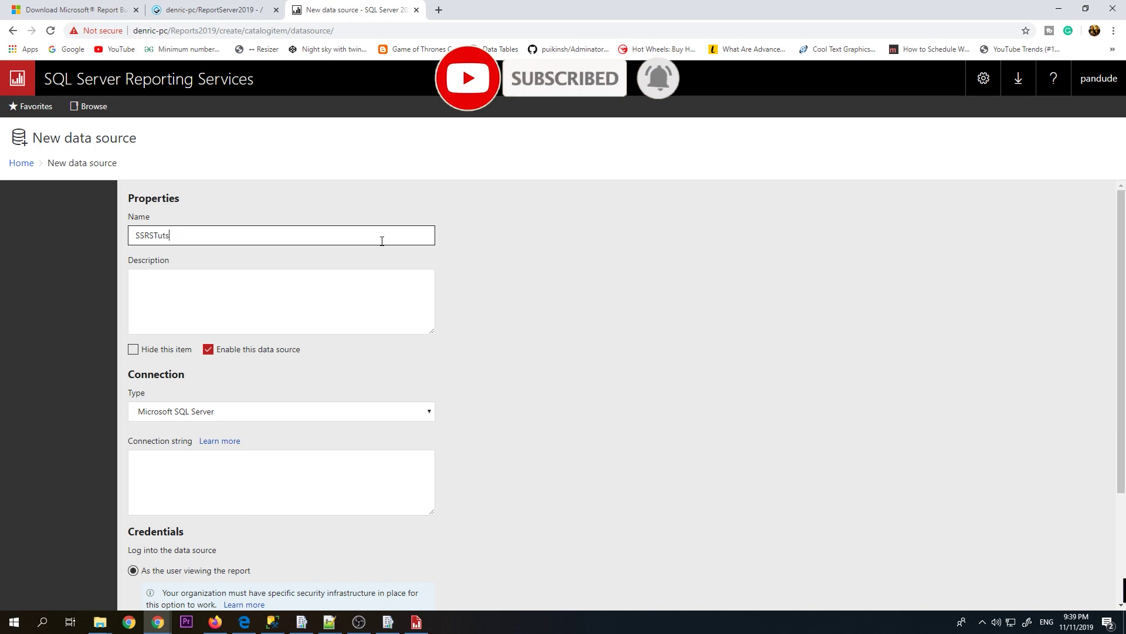
text(Source)
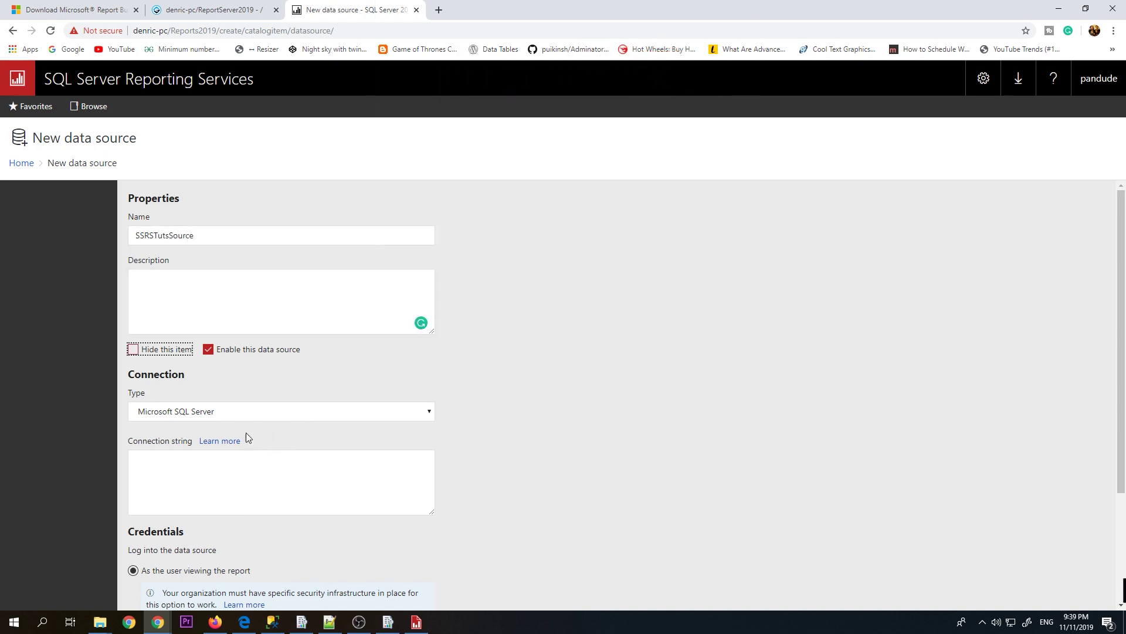
- Paste the connection string and change the instance to SQLEXPRESS2019
click(277, 461)
text(Server=DENRIC-PC\SQLEXPRESS2012;Database=TMSDB;Trusted_Connection=True;)
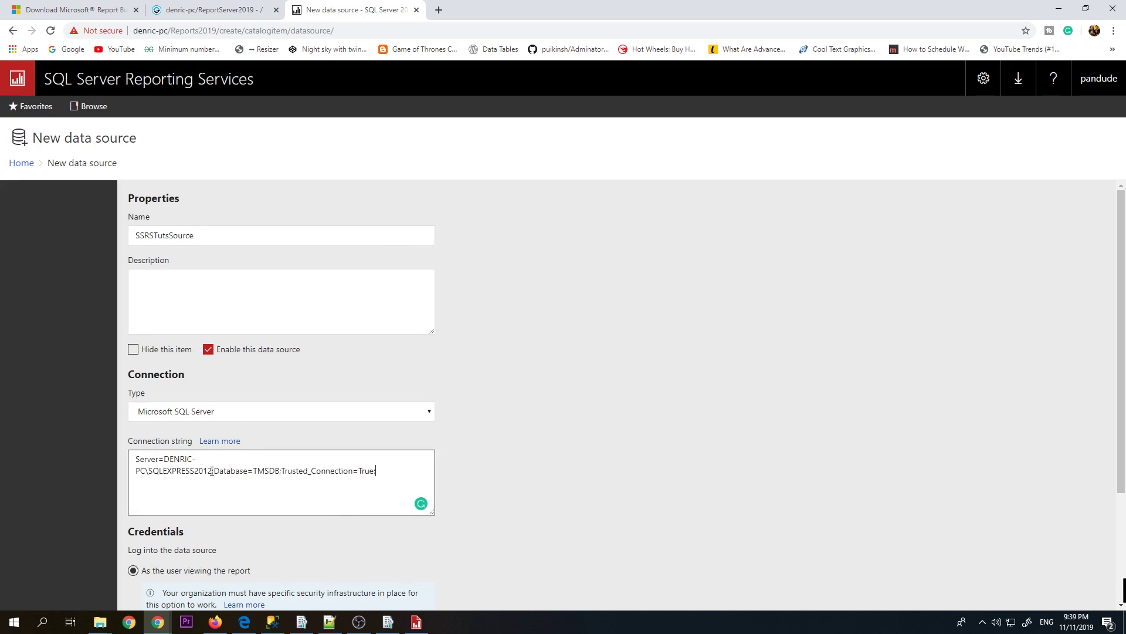
key(BackSpace)
text(9)
key(shift+Left)
key(shift+Left)
key(shift+Left)
key(shift+Left)
key(shift+Left)
key(shift+Left)
key(shift+Left)
key(shift+Left)
key(shift+Left)
key(shift+Left)
key(ctrl+shift+Home)
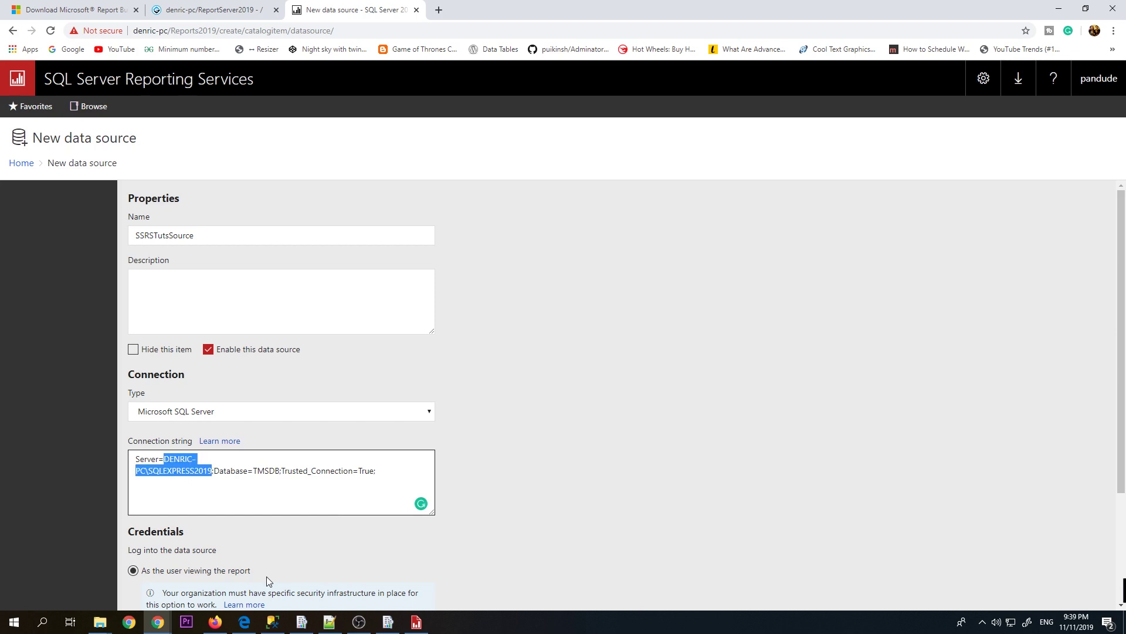
key(Right)
key(shift+Left)
key(shift+Left)
key(shift+Left)
key(shift+Left)
key(shift+Left)
key(shift+Left)
key(shift+Left)
key(shift+Left)
key(shift+Left)
key(shift+Left)
key(shift+Left)
key(shift+Left)
key(shift+Left)
key(shift+Left)
key(shift+Left)
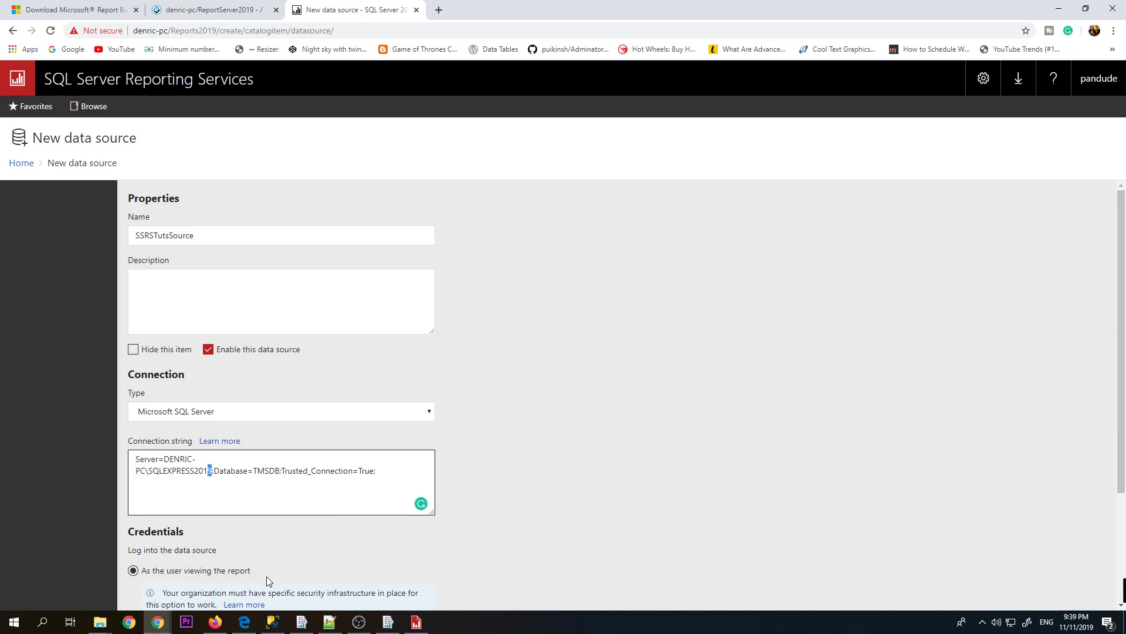
key(shift+Right)
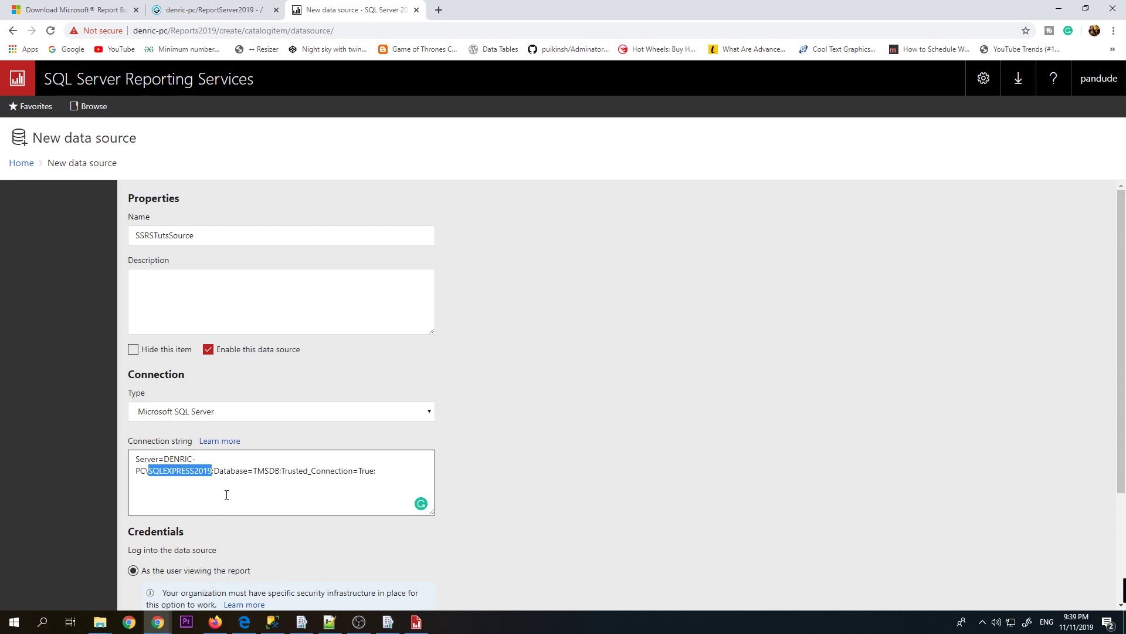
- Switch to SQL Server Management Studio and dismiss the Connect to Server prompt
click(224, 470)
click(272, 622)
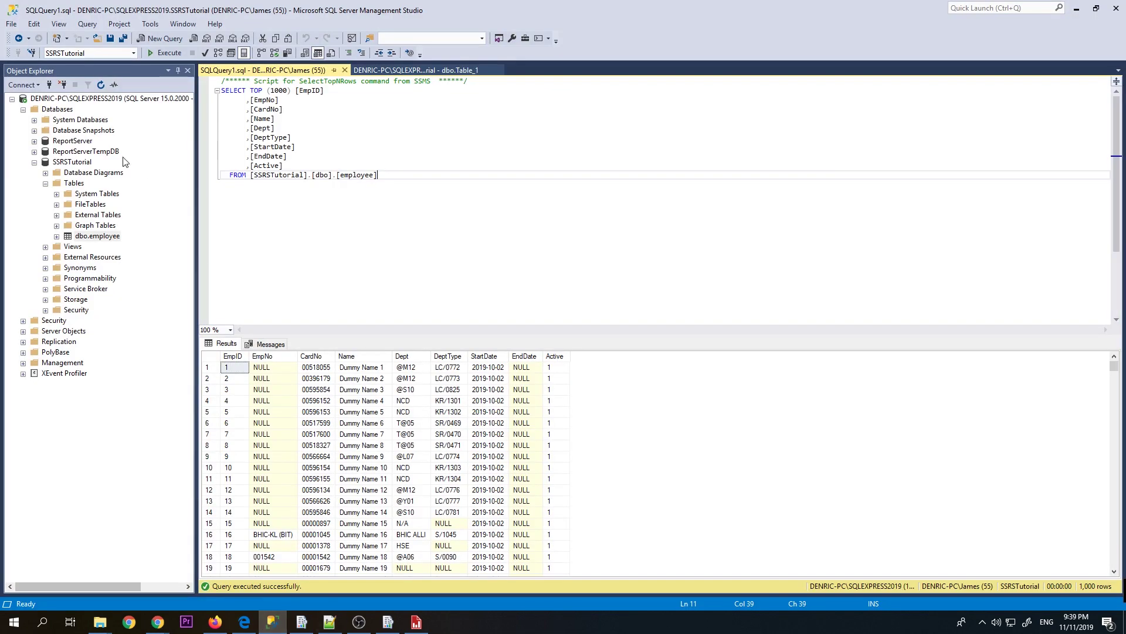
click(24, 85)
click(48, 96)
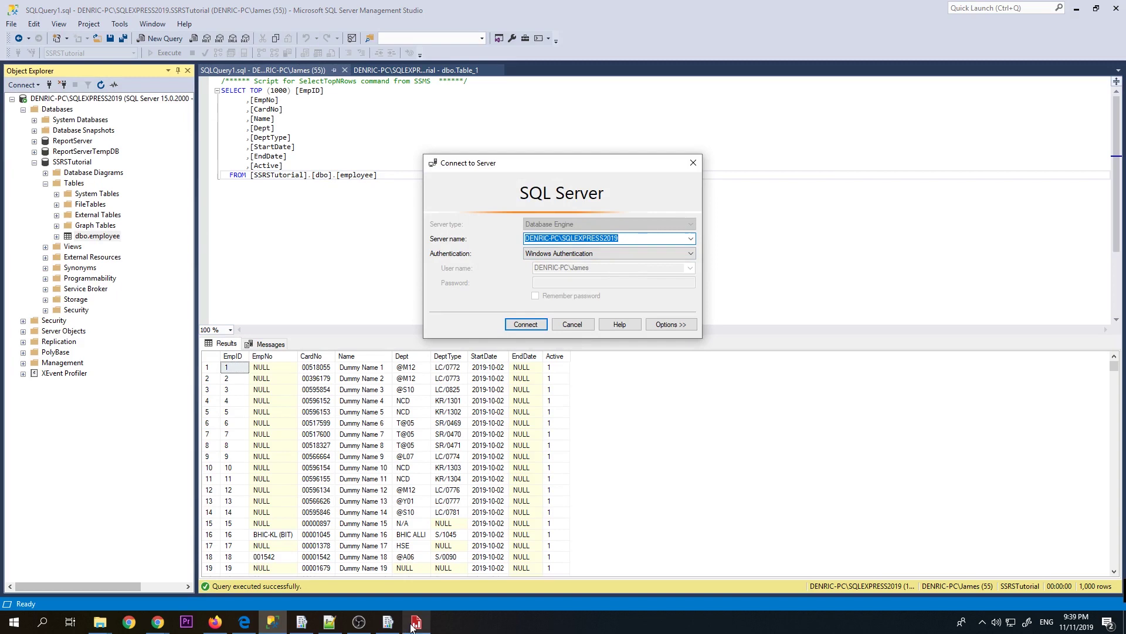
mouse_move(157, 622)
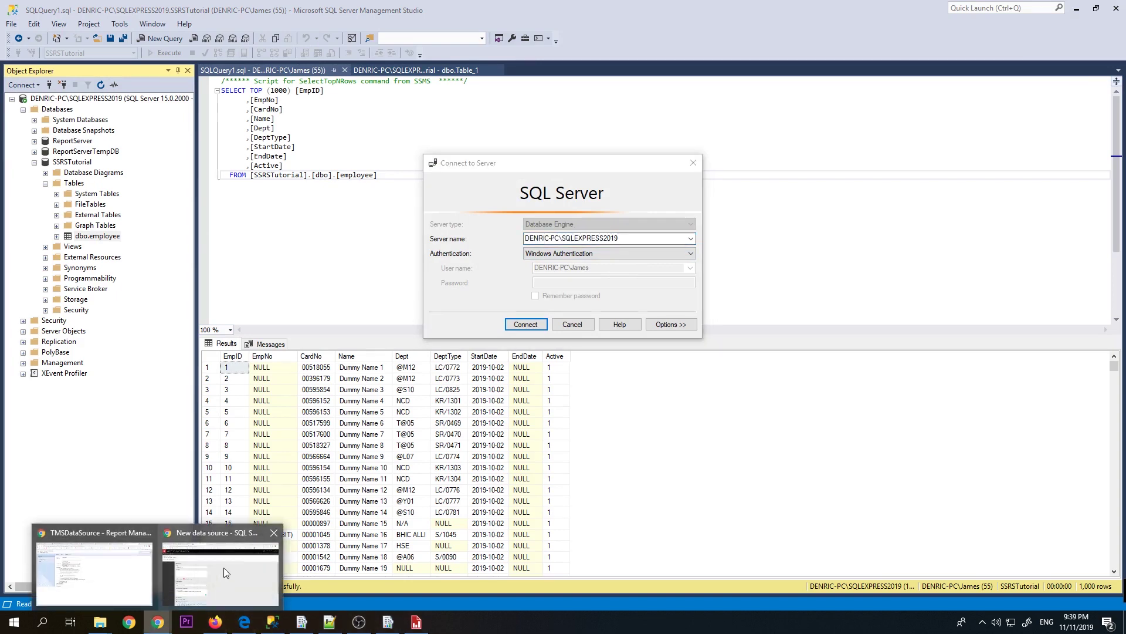
click(224, 568)
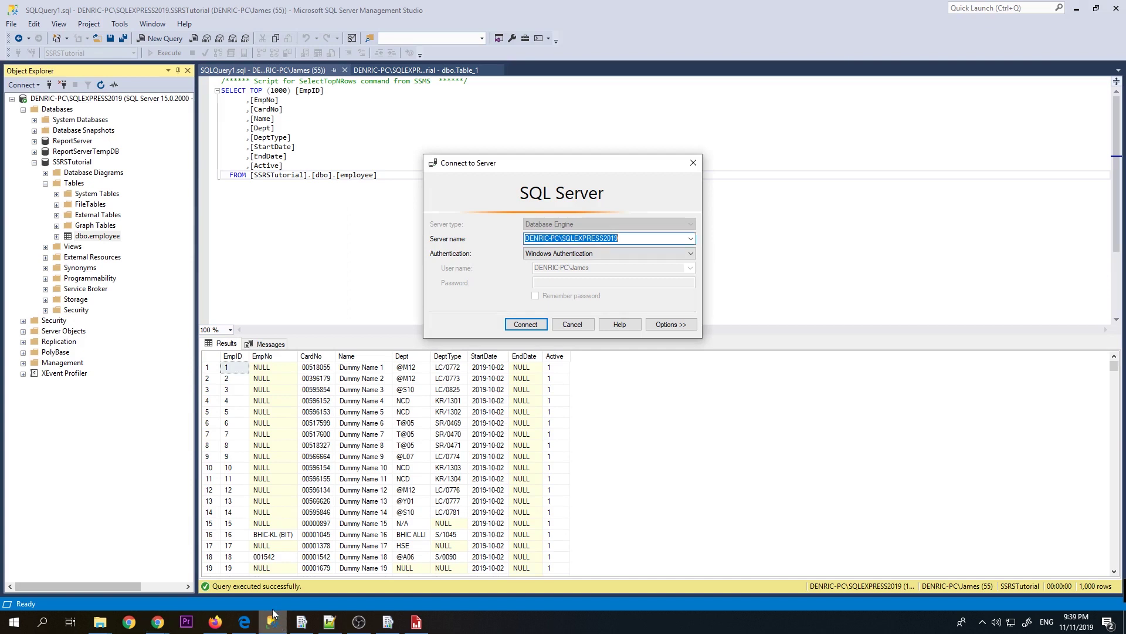
click(272, 622)
click(572, 326)
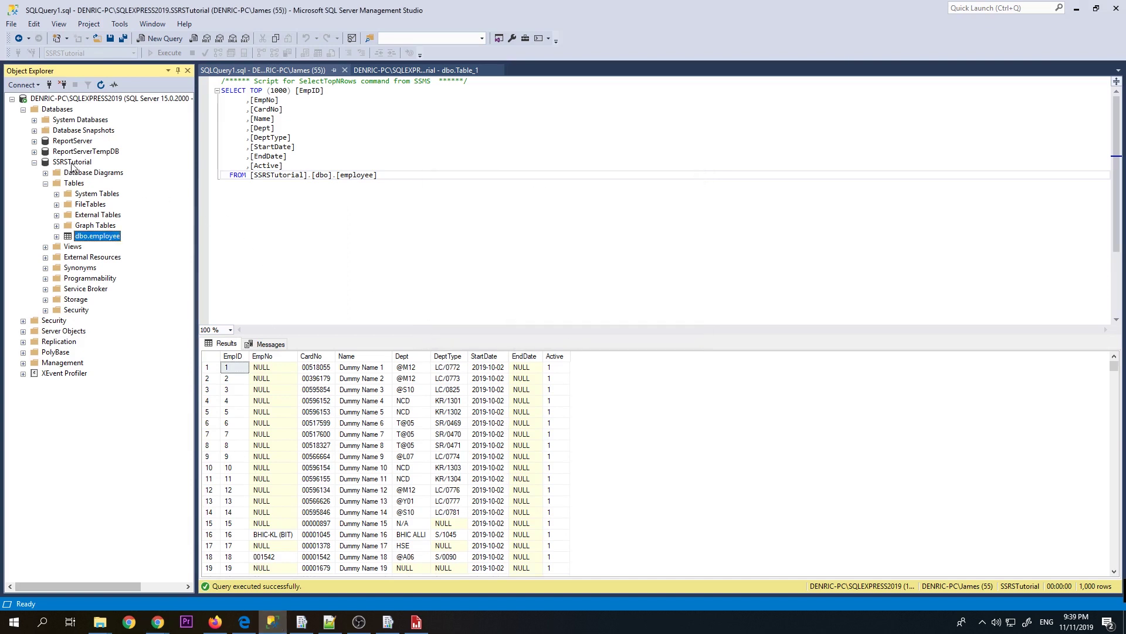
- Copy SSRSTutorial from the query's FROM line and return to the New data source page
double_click(306, 176)
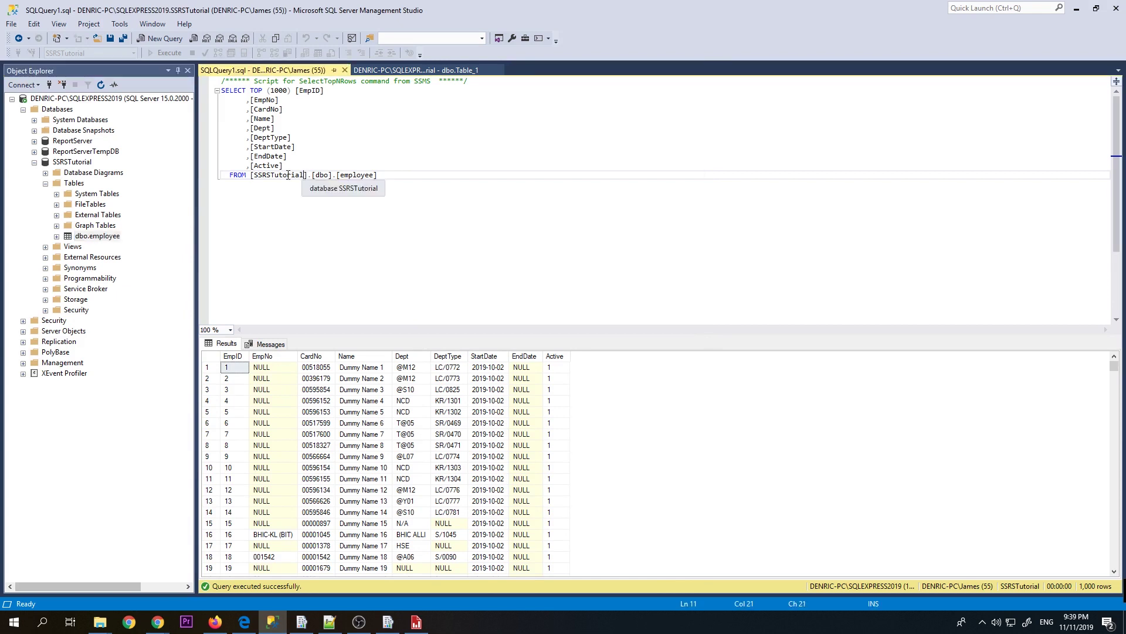
drag(254, 178, 257, 177)
key(ctrl+c)
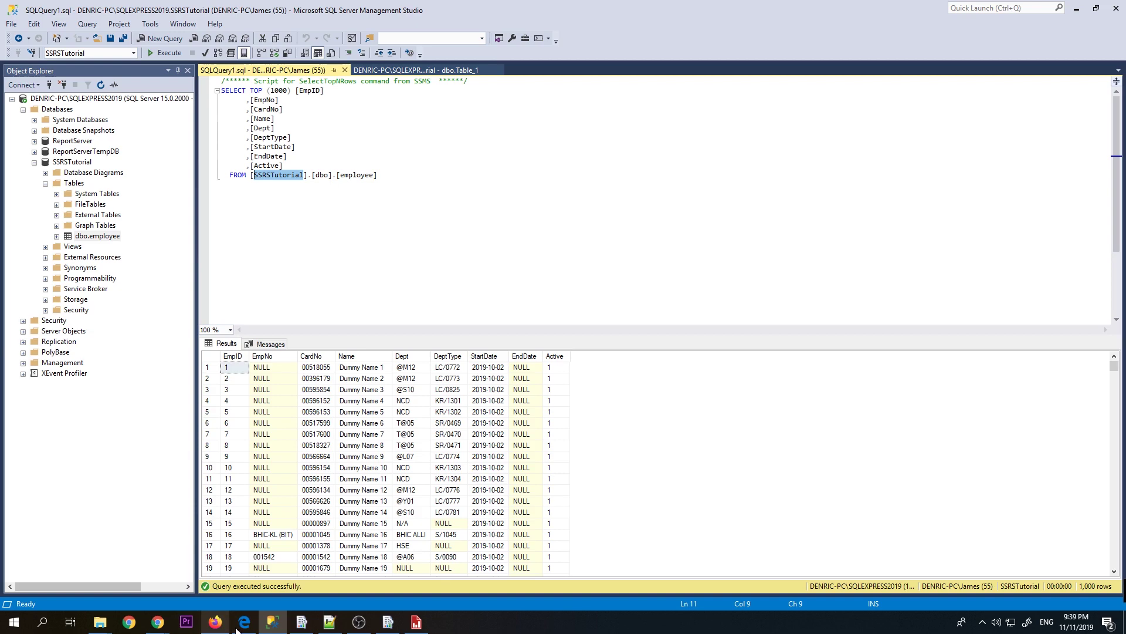
click(158, 622)
click(176, 572)
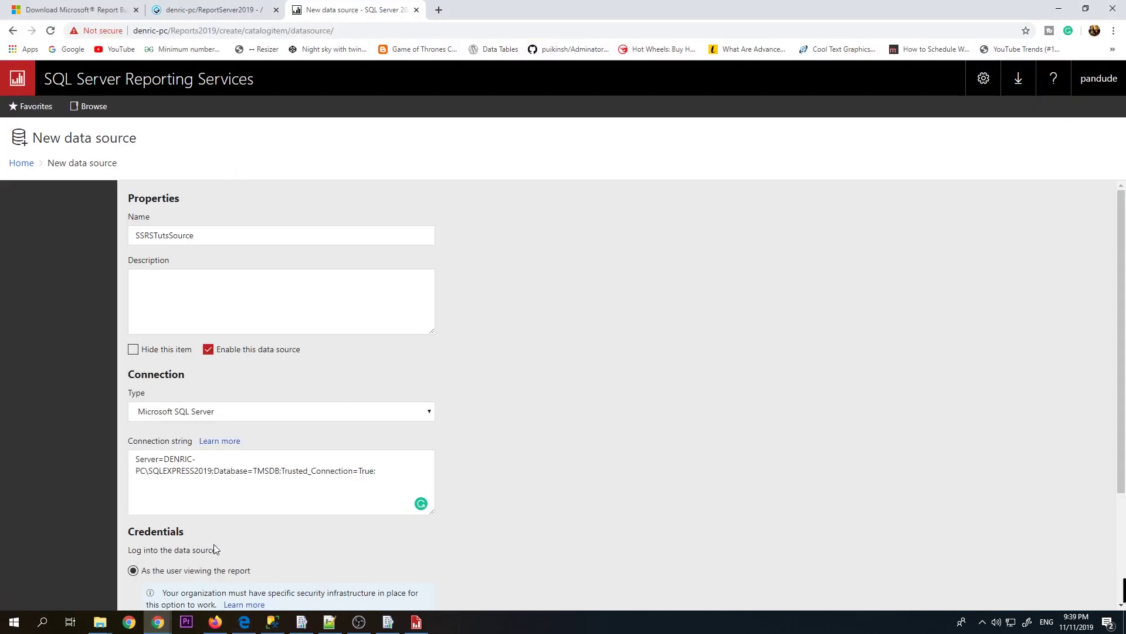
- Replace TMSDB with SSRSTutorial, test the connection, and create SSRSTutsSource
double_click(267, 471)
key(ctrl+v)
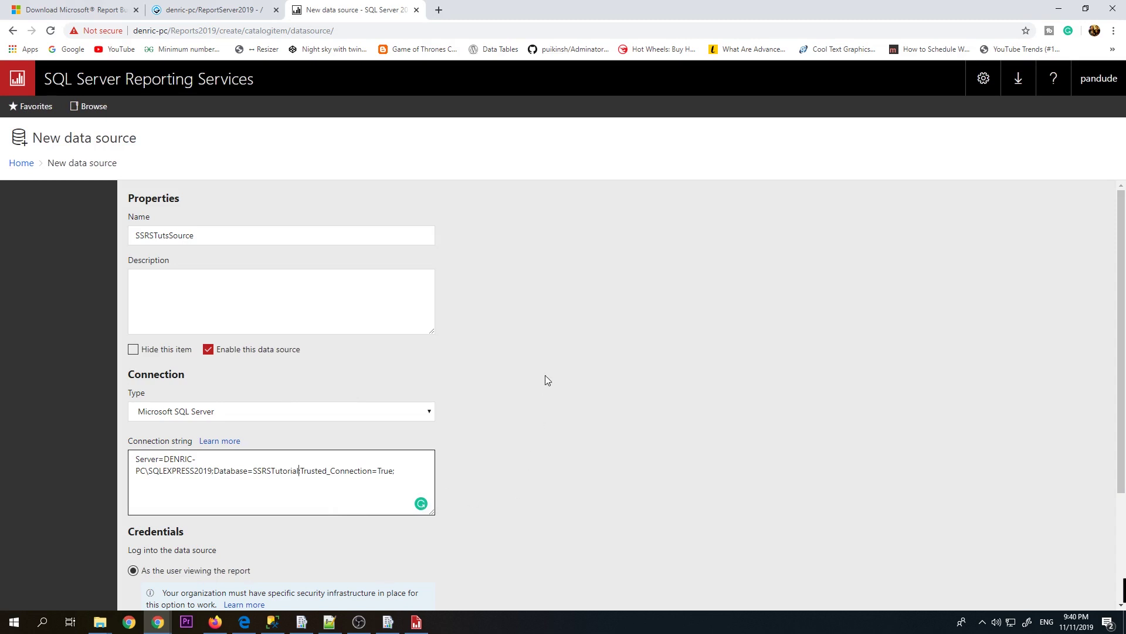
scroll(546, 380, down, 3)
click(200, 546)
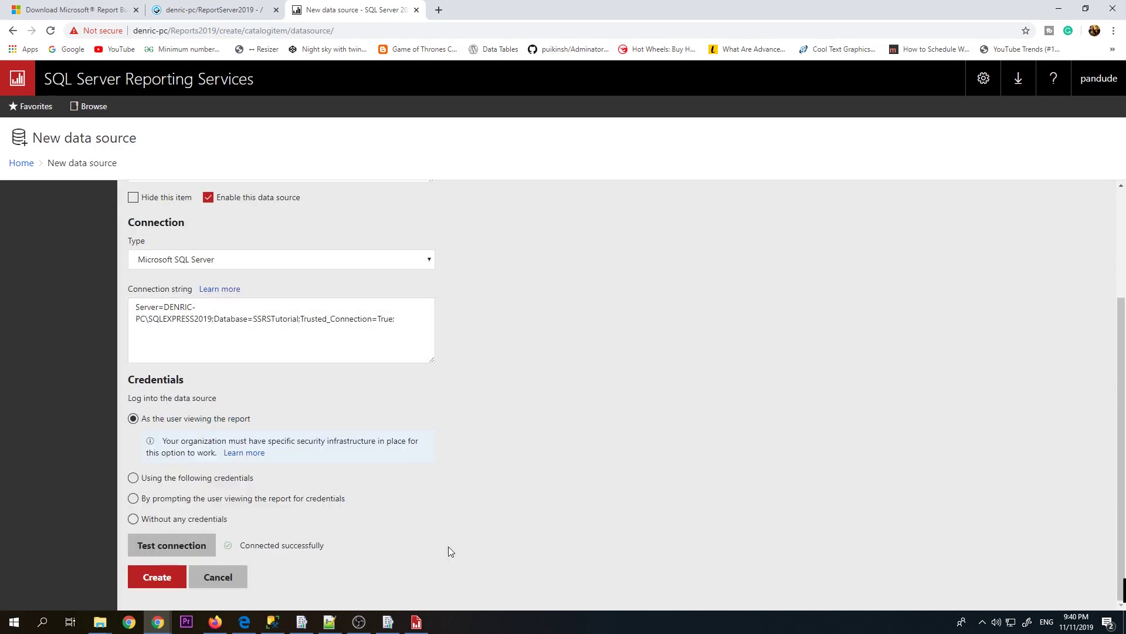
click(157, 578)
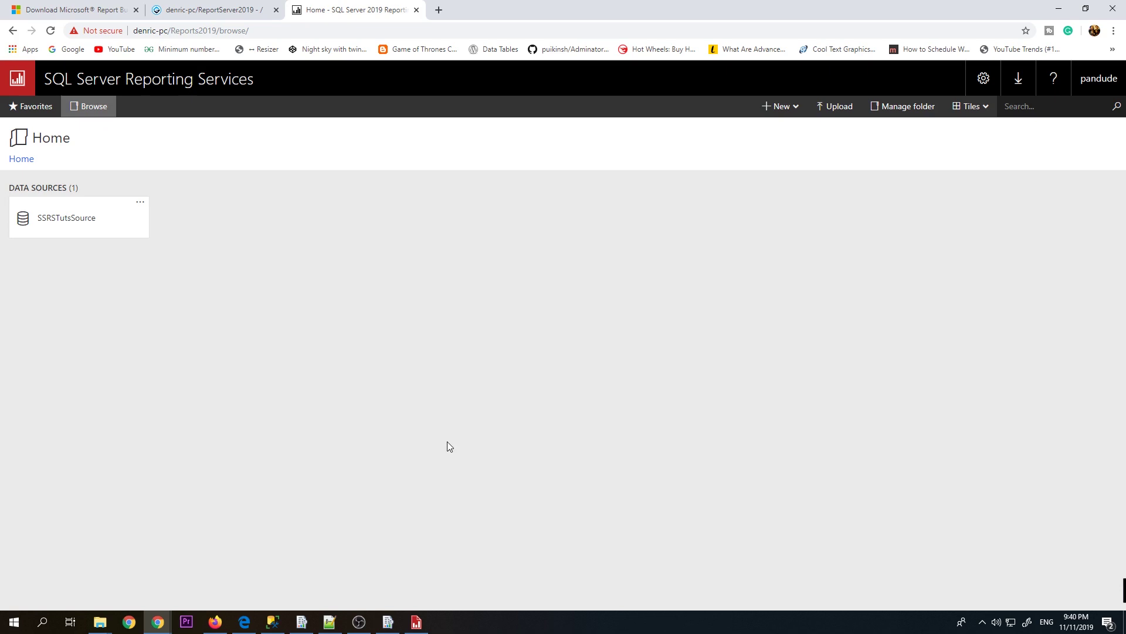
- Start a Blank Report in Report Builder and maximize the window
click(416, 621)
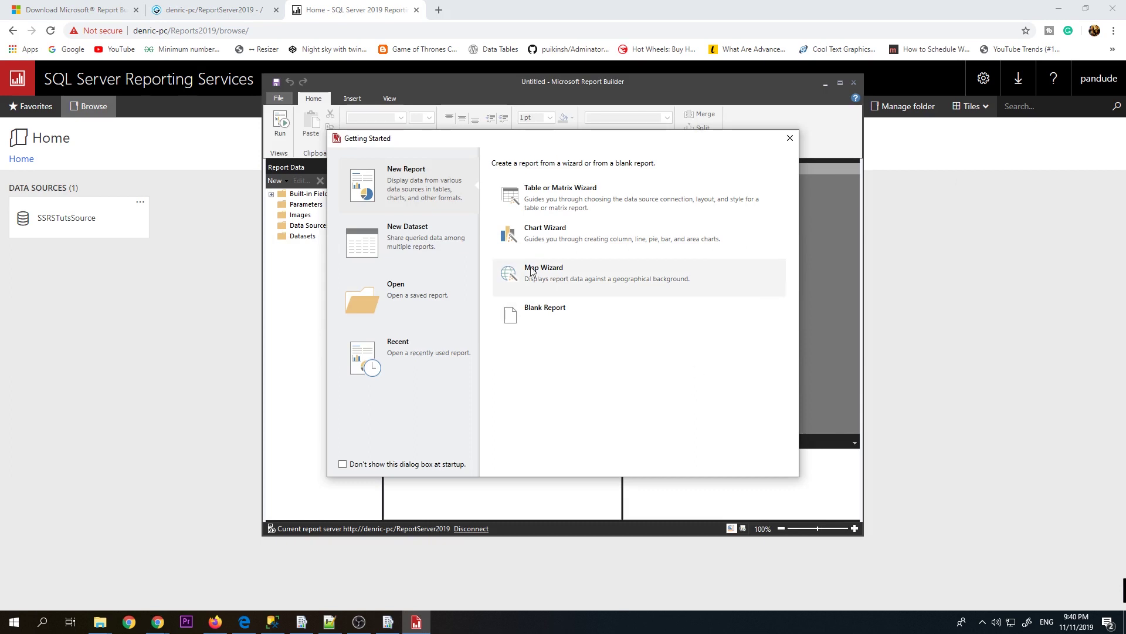
click(616, 306)
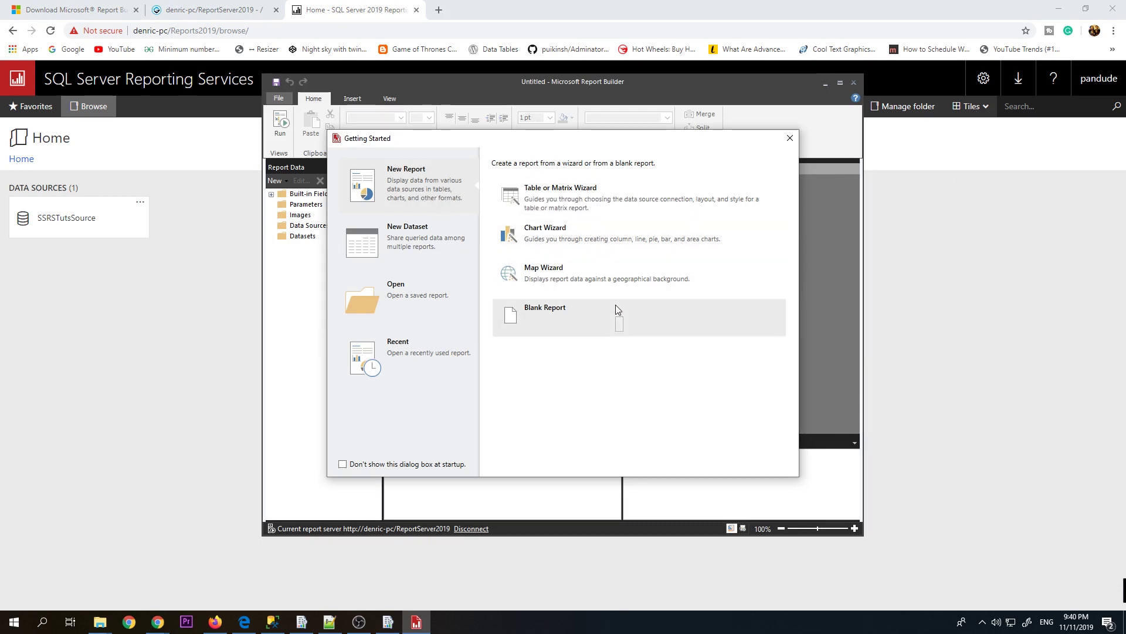
click(840, 83)
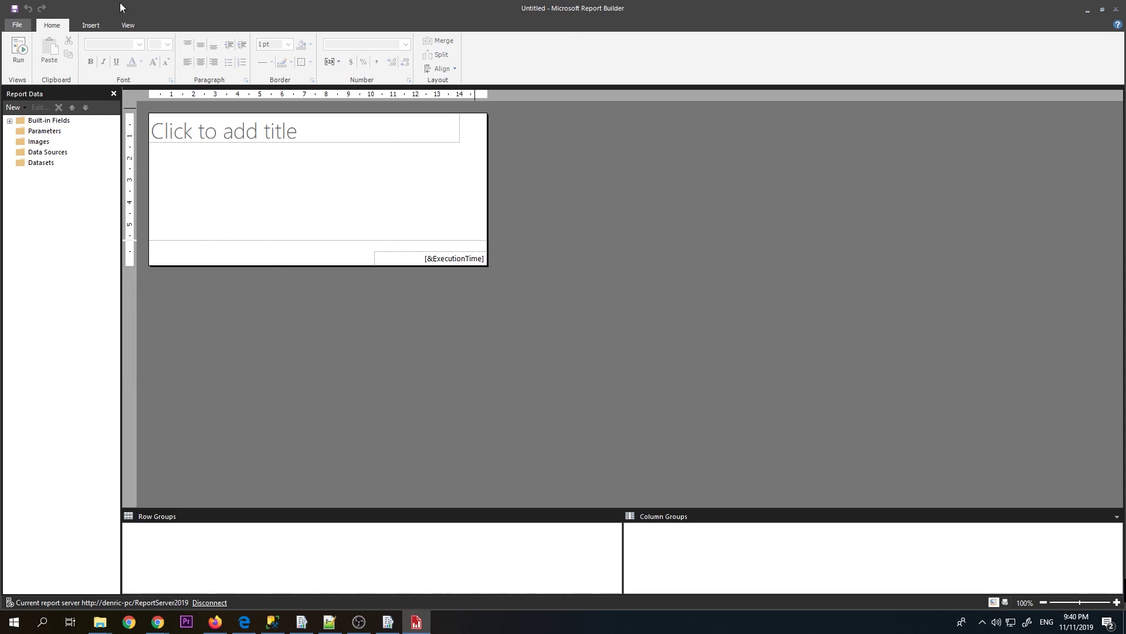
- Look through the Insert and Home tabs and the Built-in Fields list
click(97, 30)
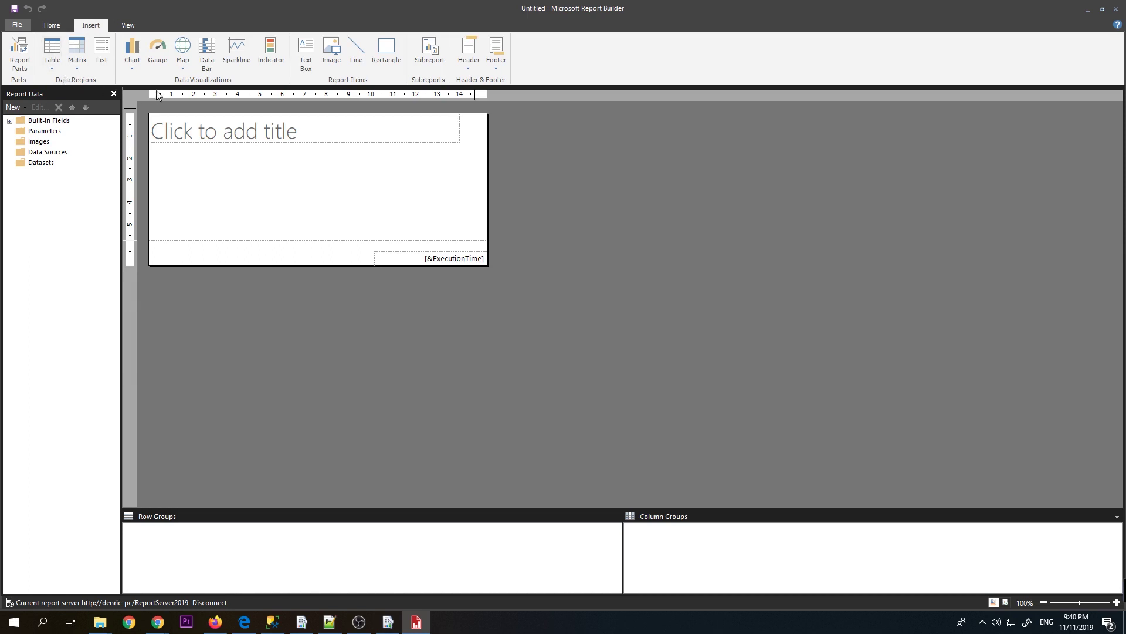
click(52, 26)
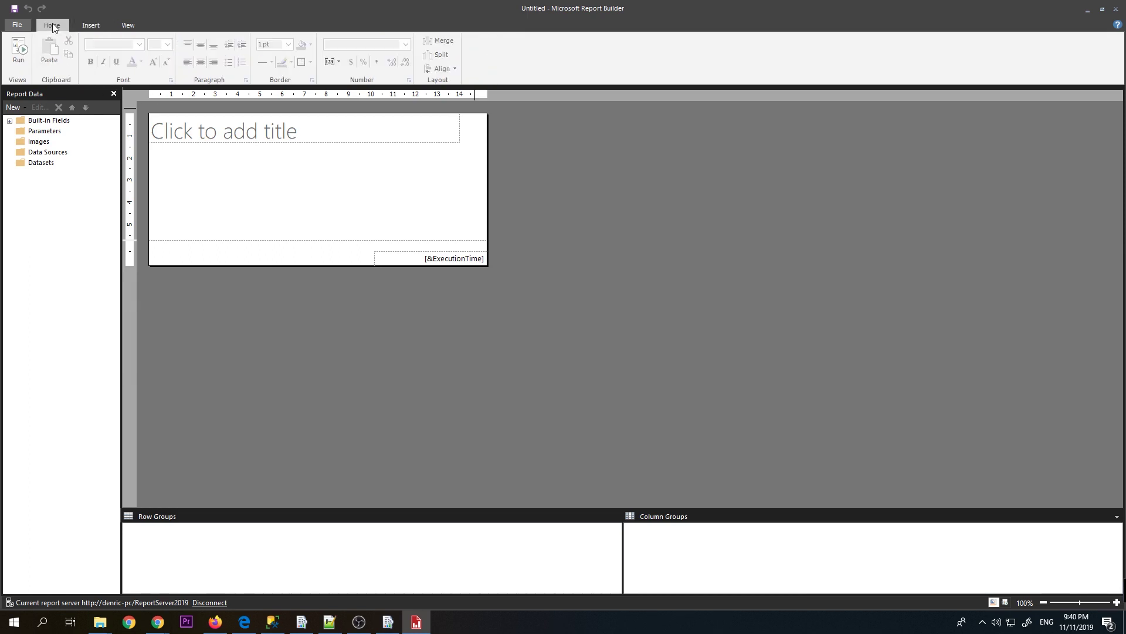
click(10, 121)
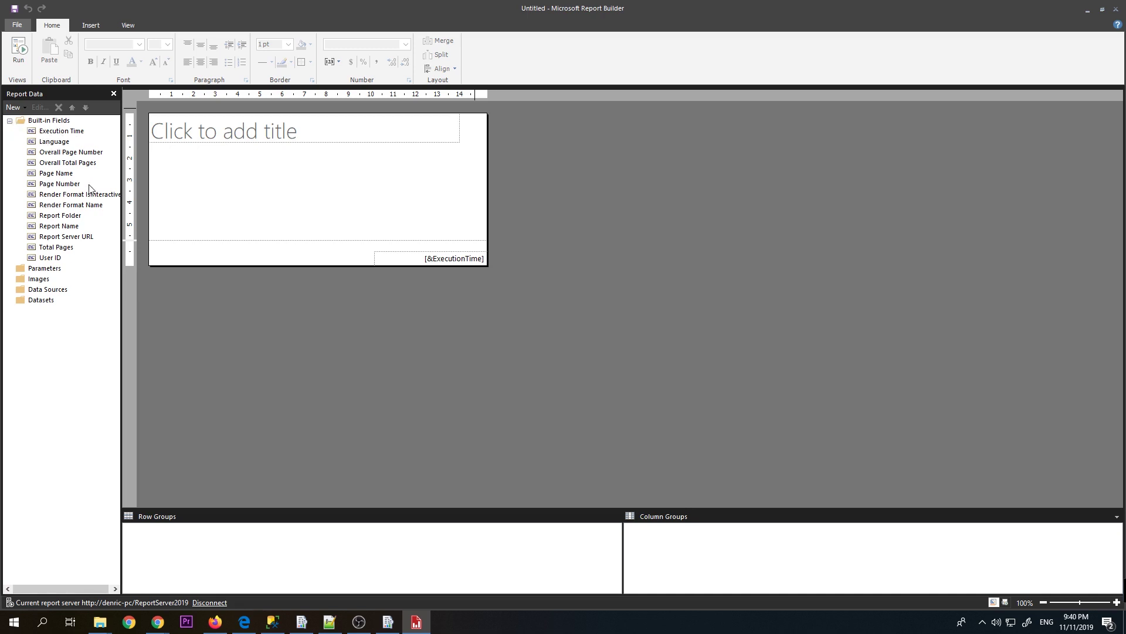
click(10, 122)
click(39, 164)
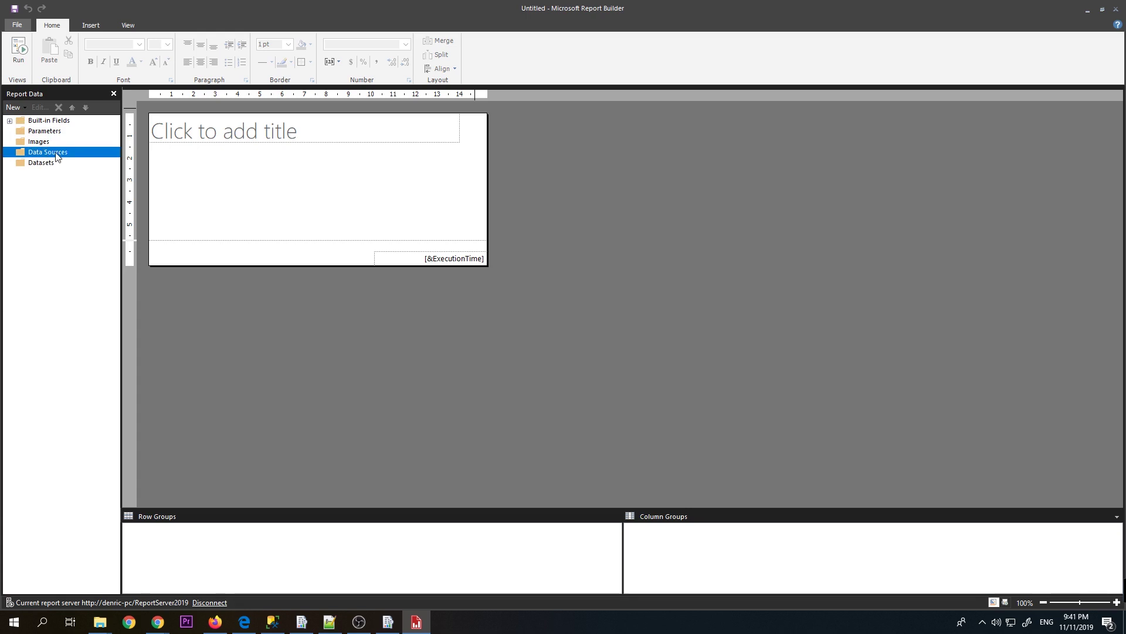
right_click(56, 153)
- Add DataSource1 using the shared SSRSTutsSource connection, with a successful connection test
click(94, 160)
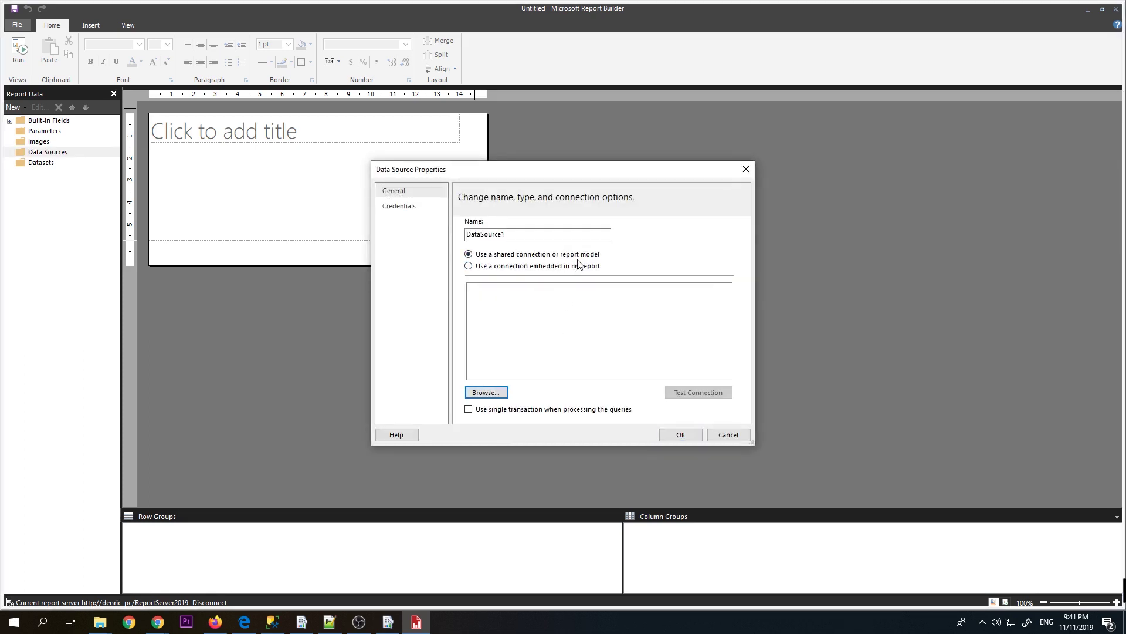
click(496, 391)
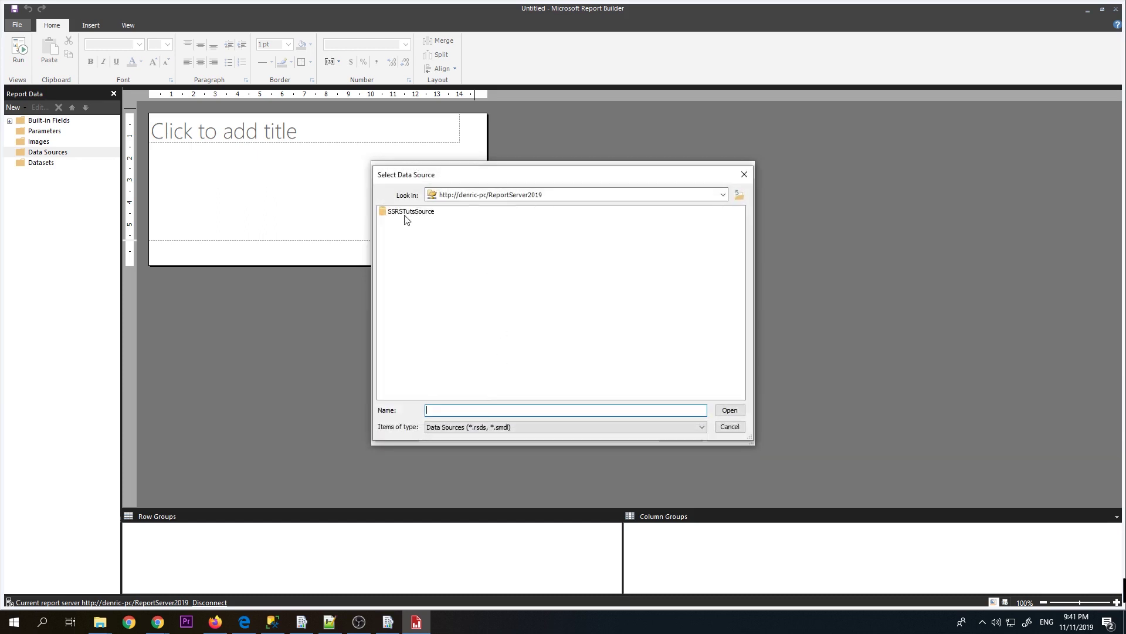
click(410, 211)
click(729, 410)
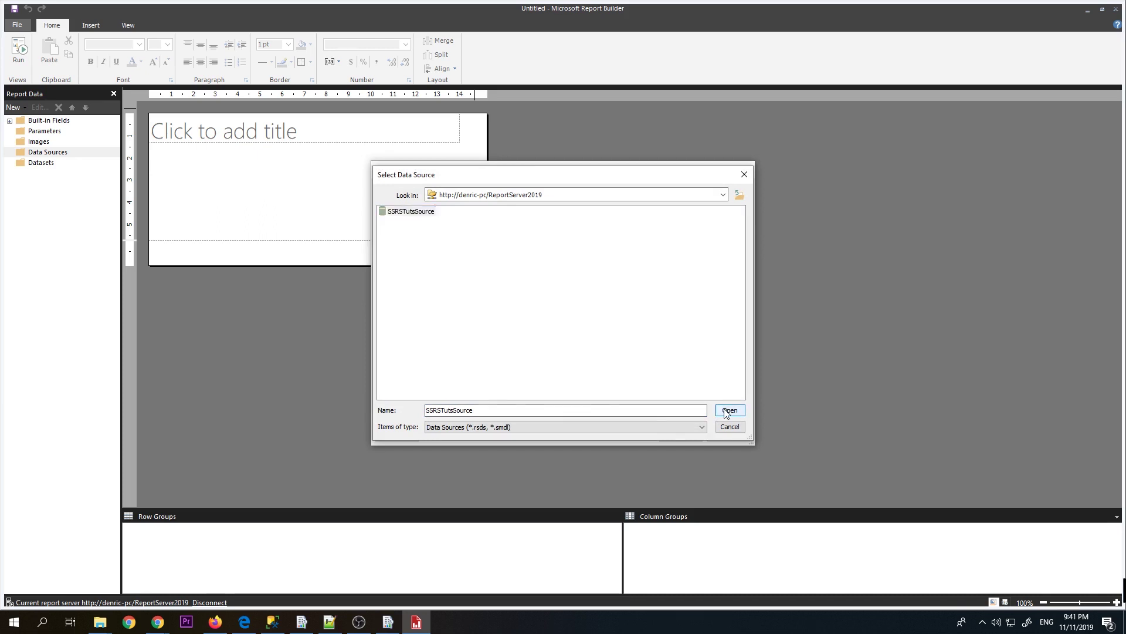
click(706, 393)
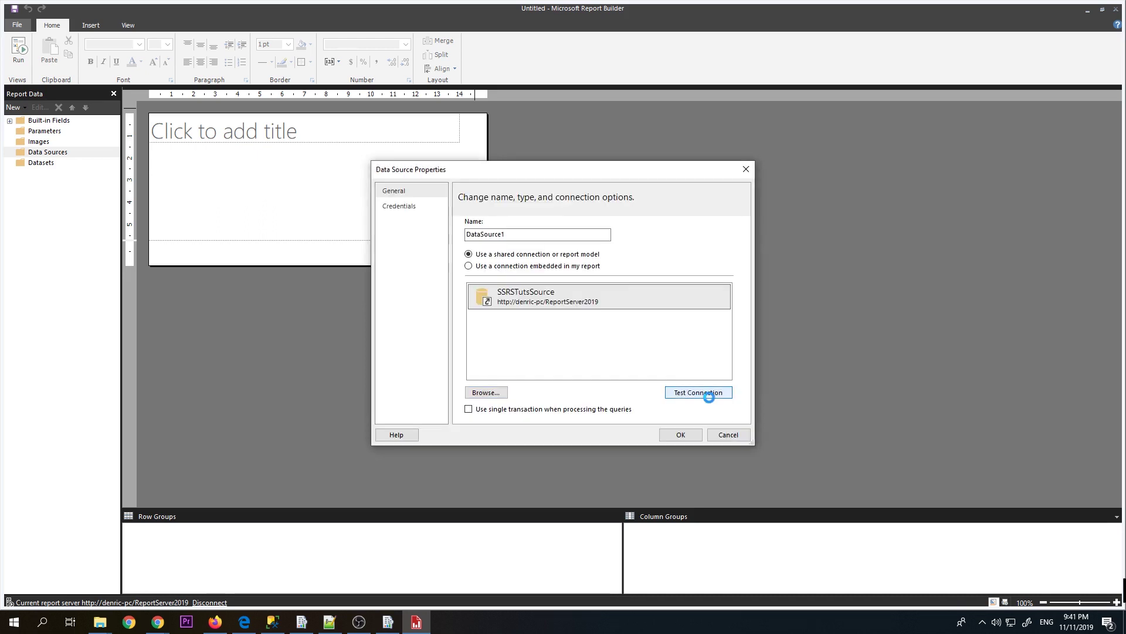
click(631, 352)
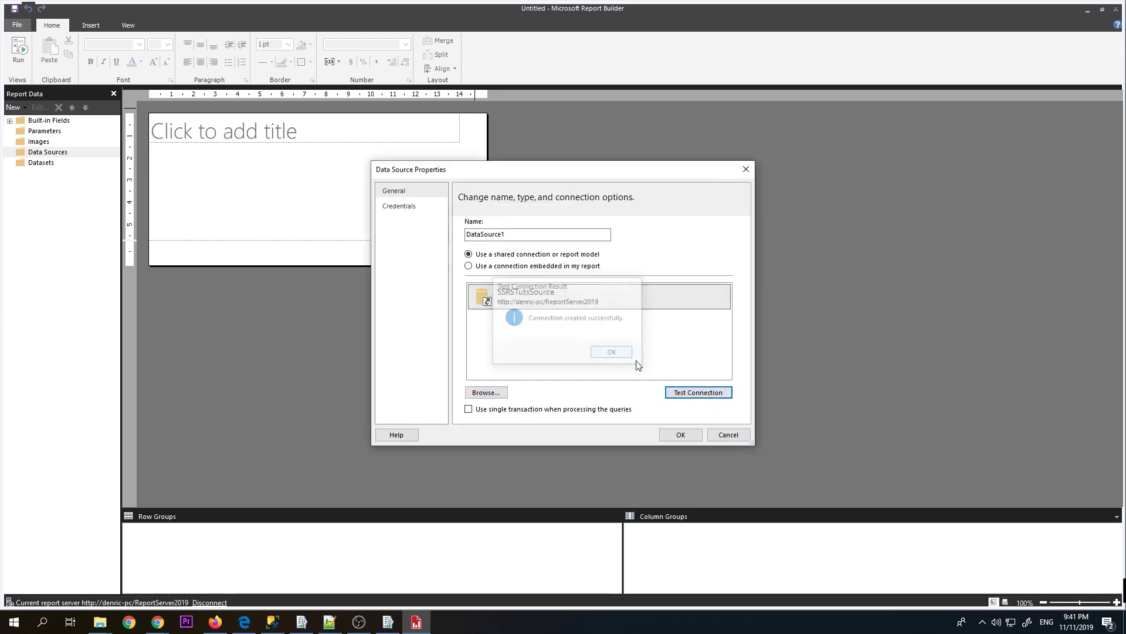
click(679, 435)
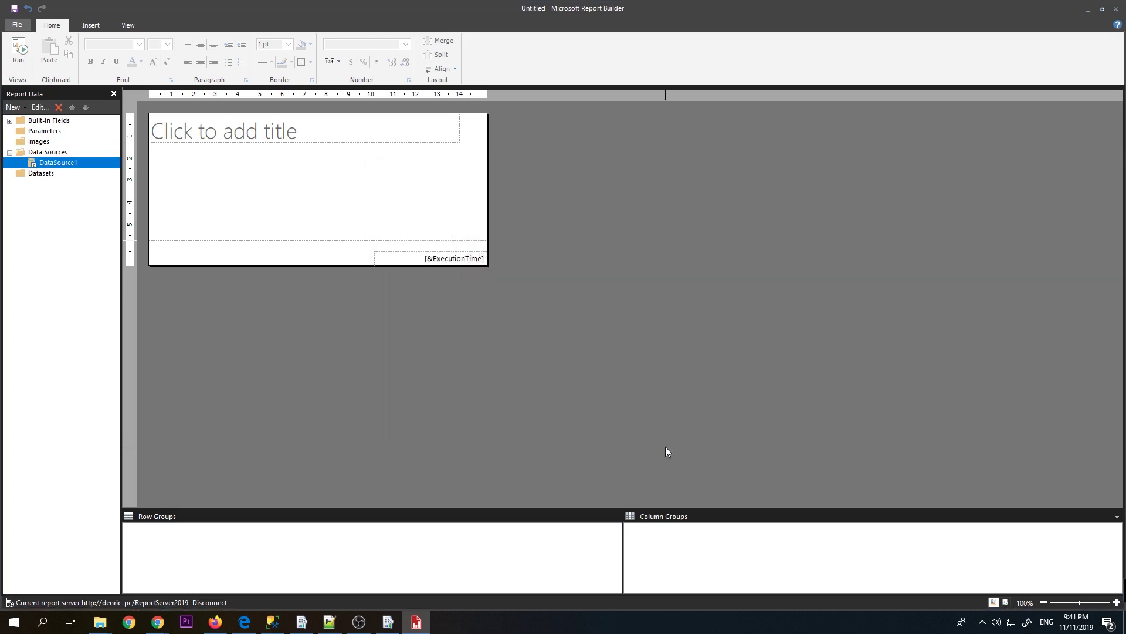
right_click(60, 163)
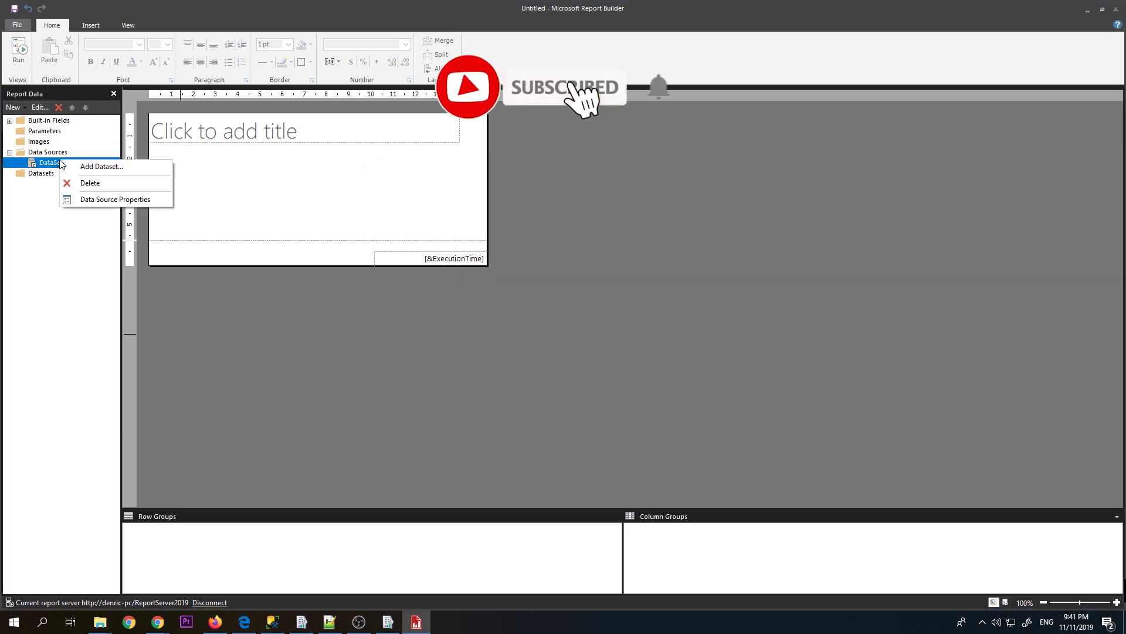
click(34, 168)
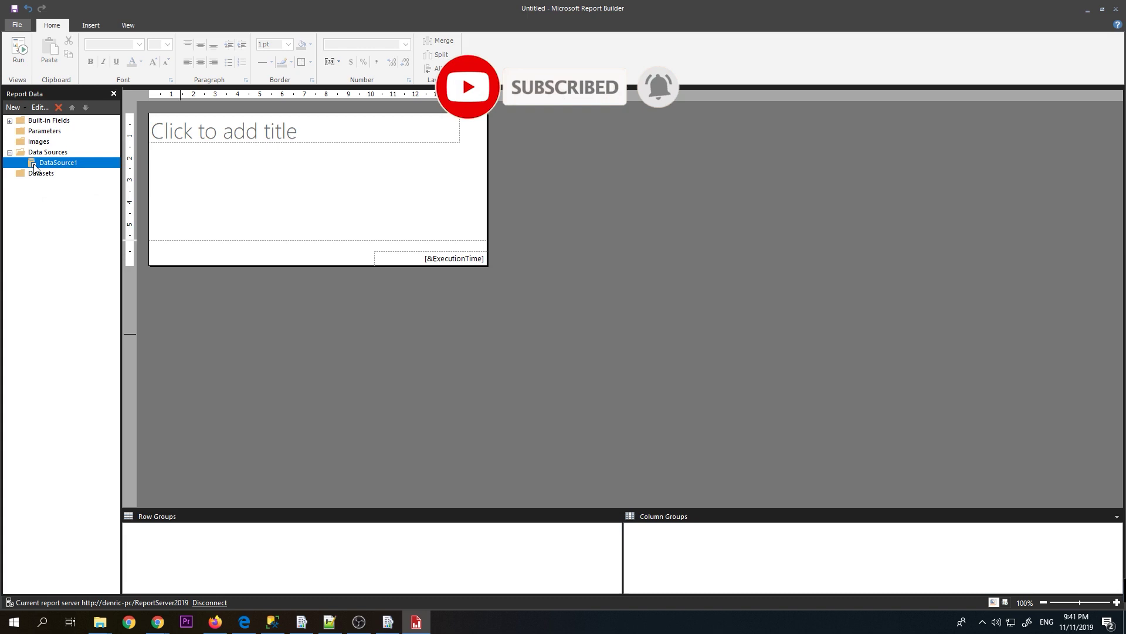
- Add an embedded dataset on DataSource1 with the text query 'SELECT * FROM employee'
click(39, 173)
right_click(39, 174)
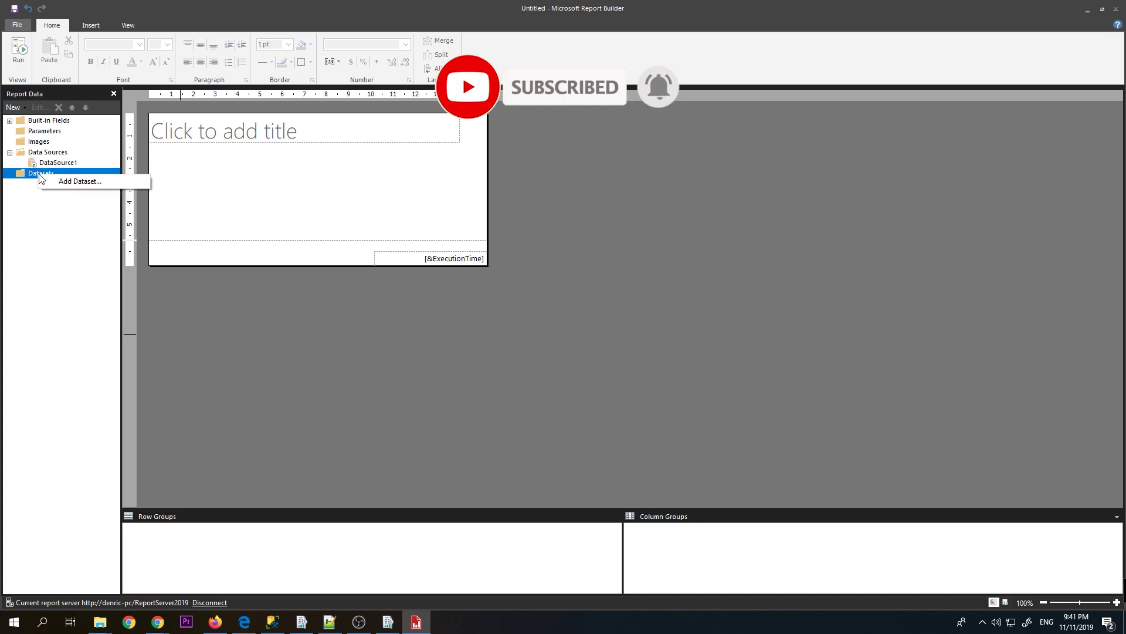
click(71, 181)
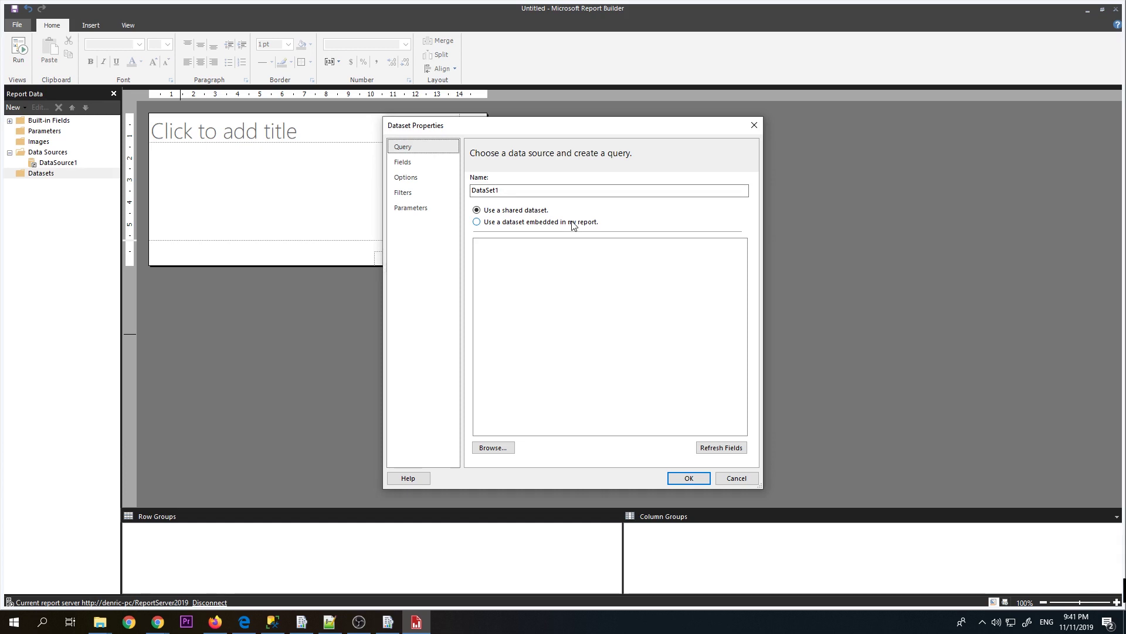
click(574, 223)
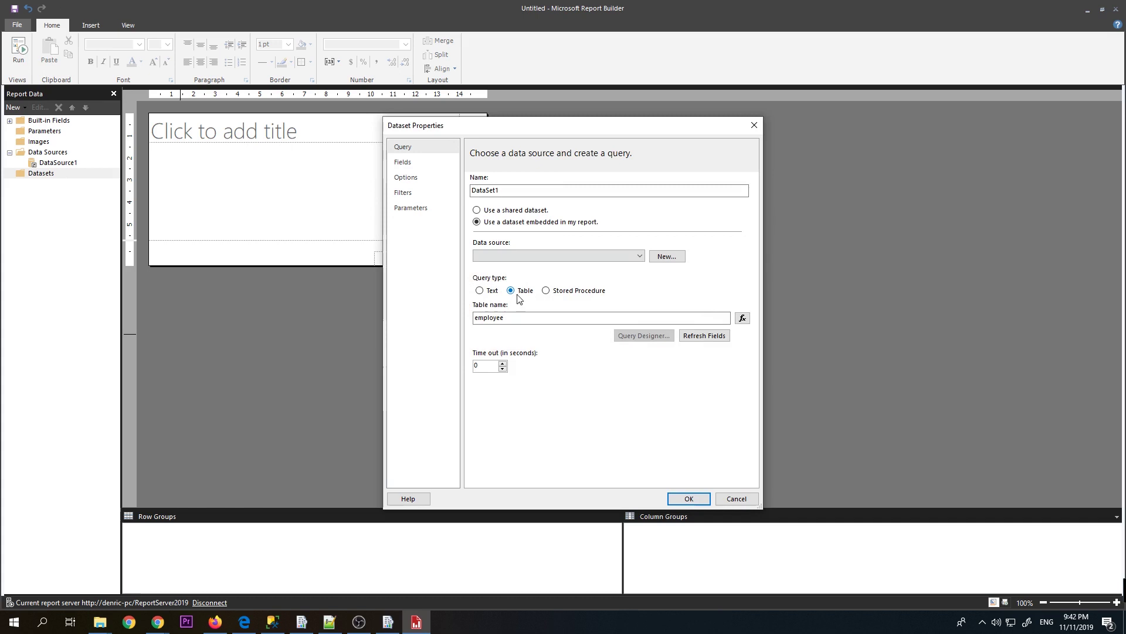
click(630, 256)
click(604, 267)
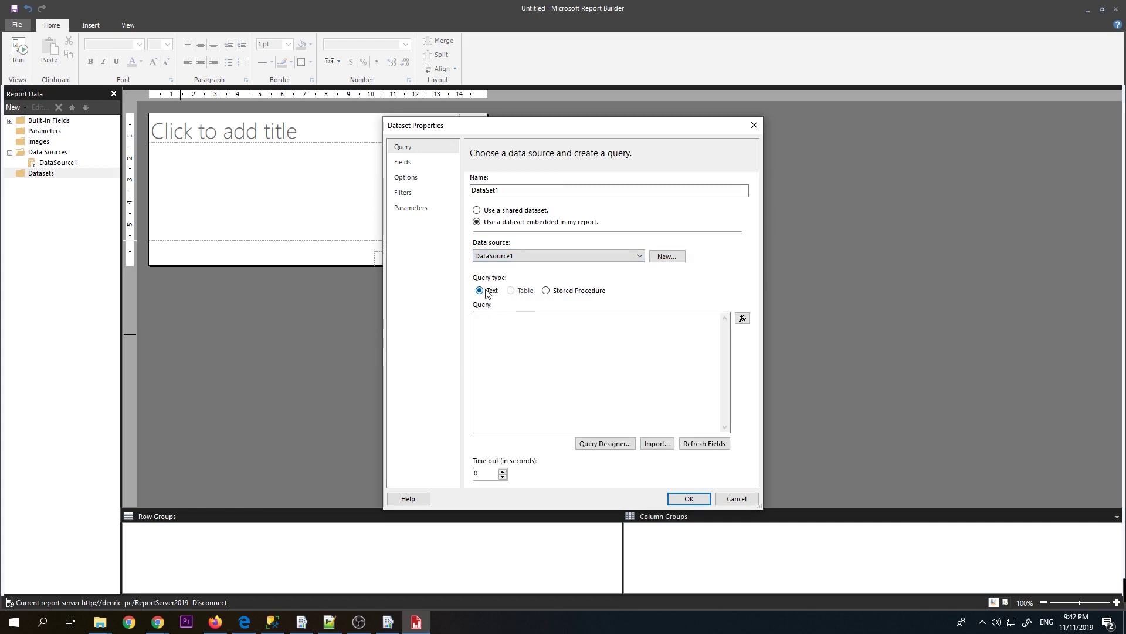
click(553, 318)
text(SELECT)
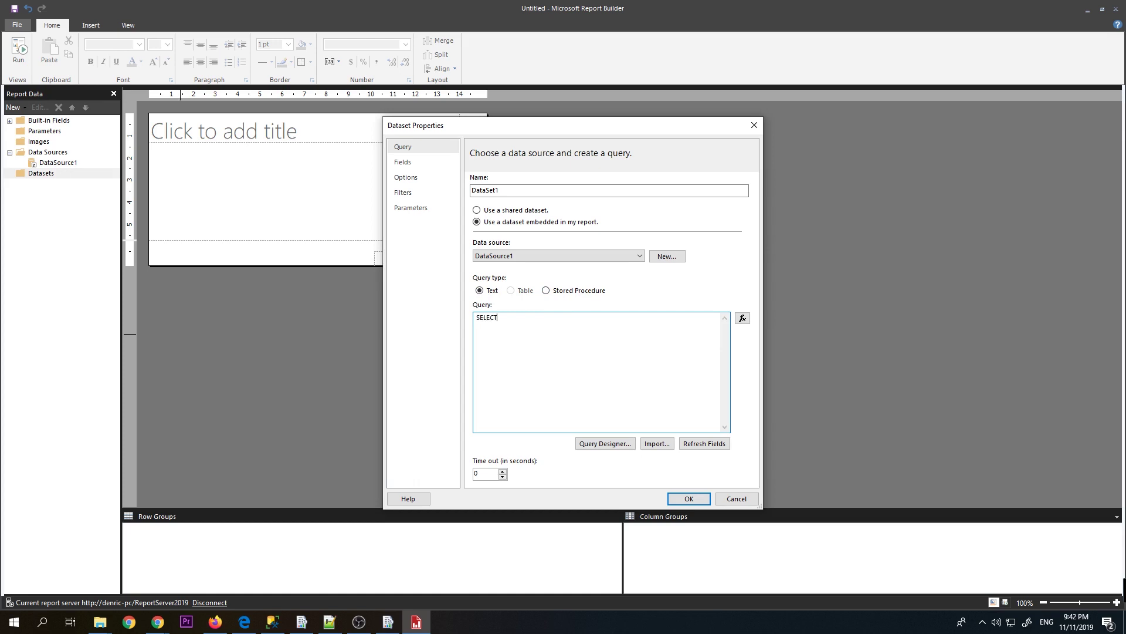
text( * FROM employee)
- Refresh fields, run the query in Query Designer, check the EmpID–Active fields, and confirm
click(706, 445)
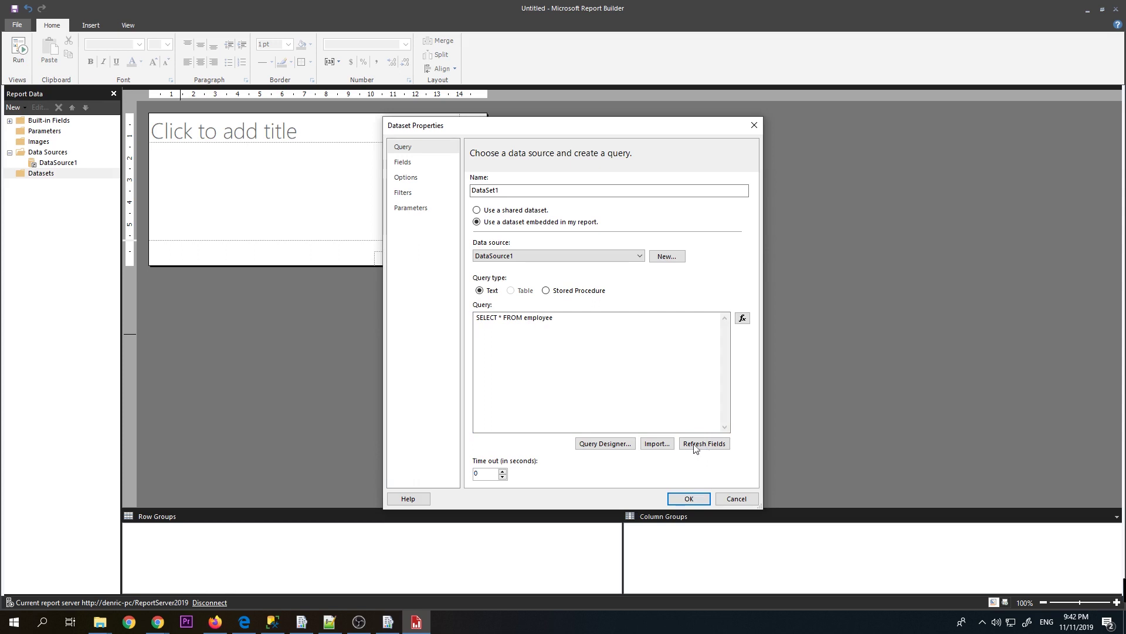
click(621, 444)
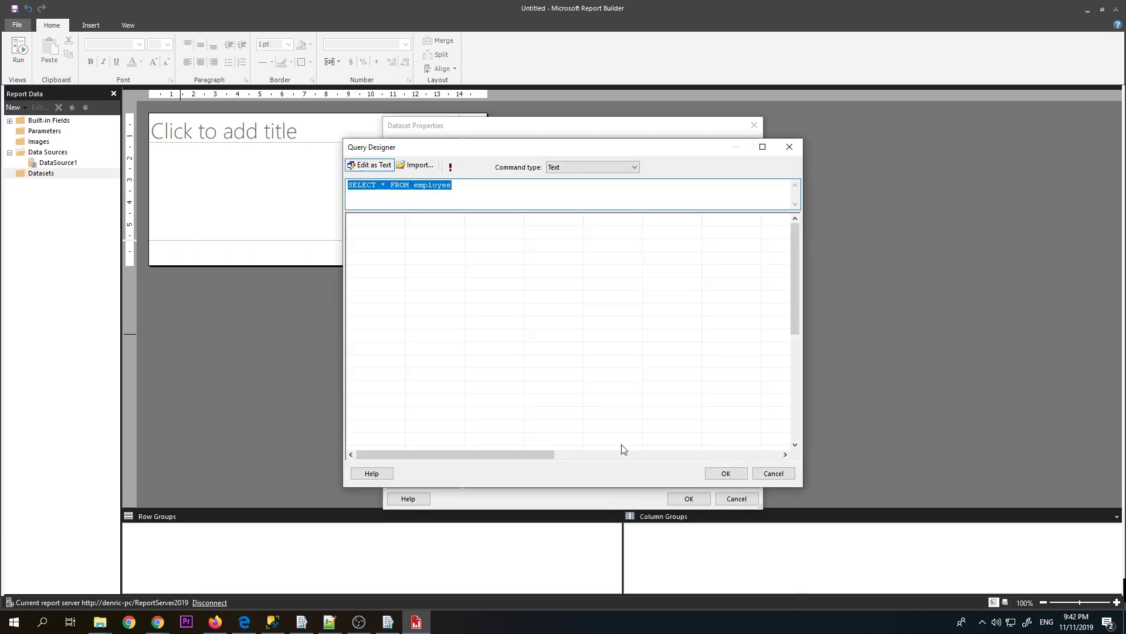
click(452, 168)
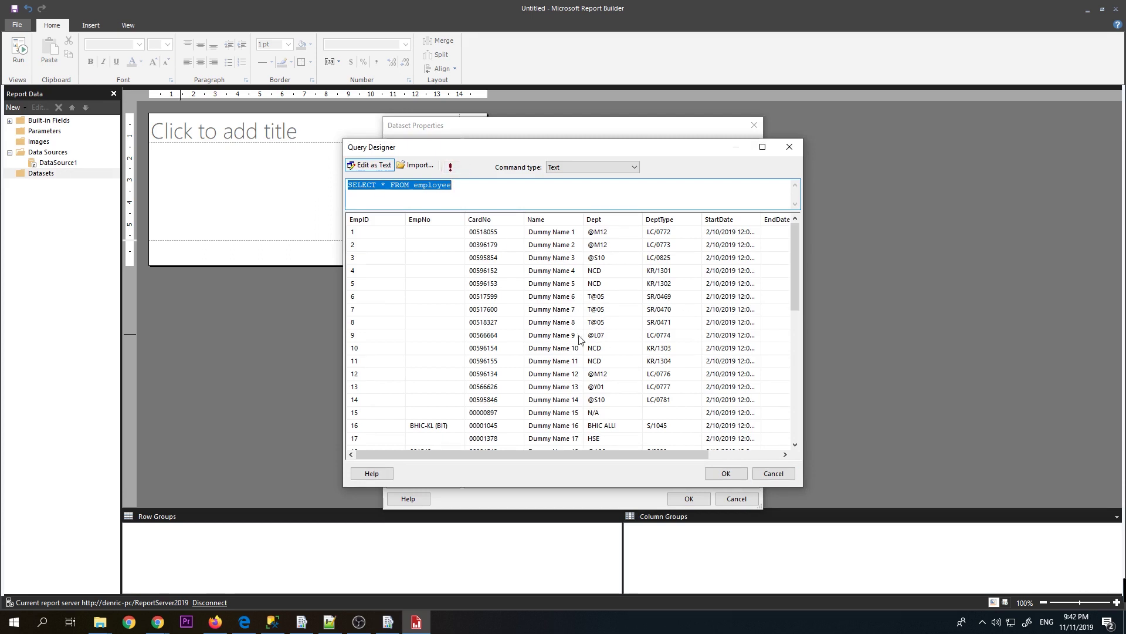
click(725, 475)
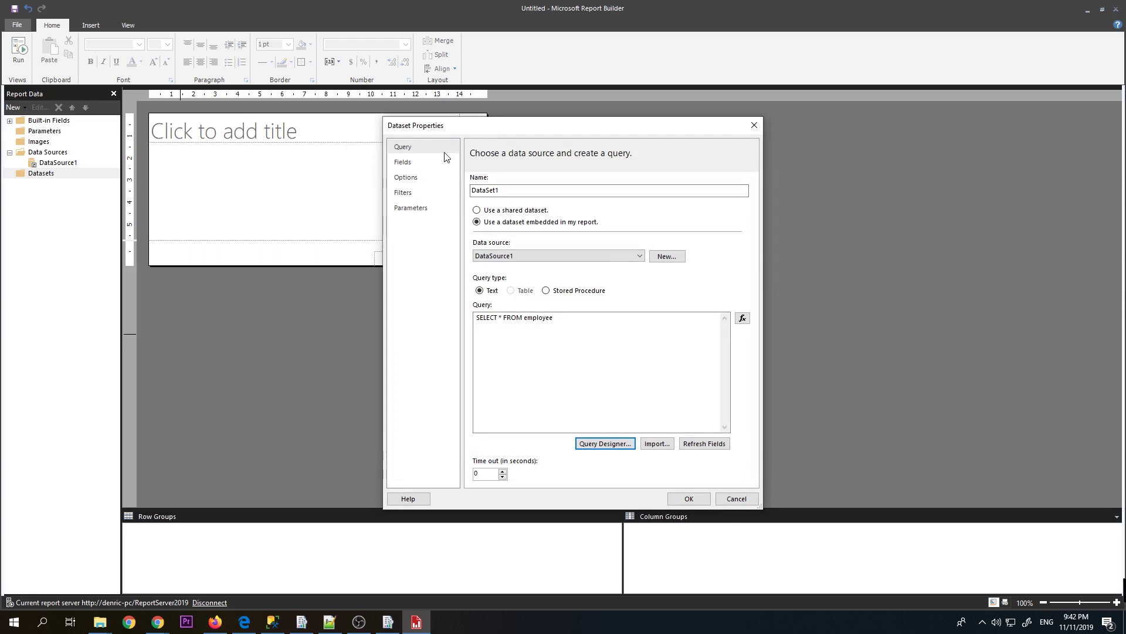
click(414, 161)
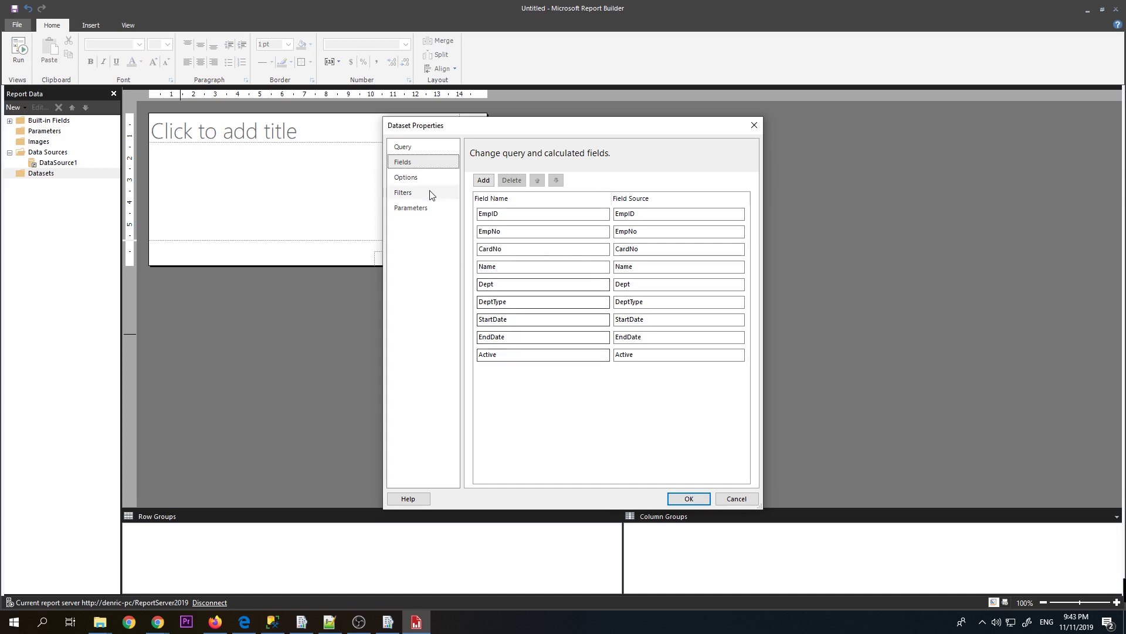
click(681, 498)
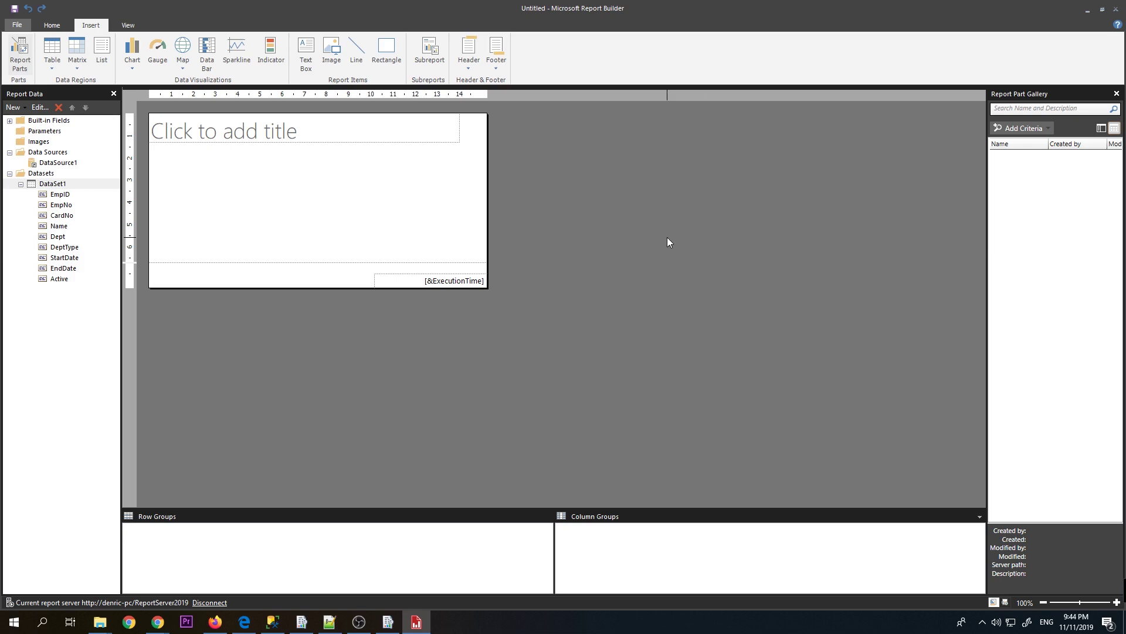
- Widen the report body to about 16, delete the placeholder title, and add a page header
drag(486, 184, 220, 133)
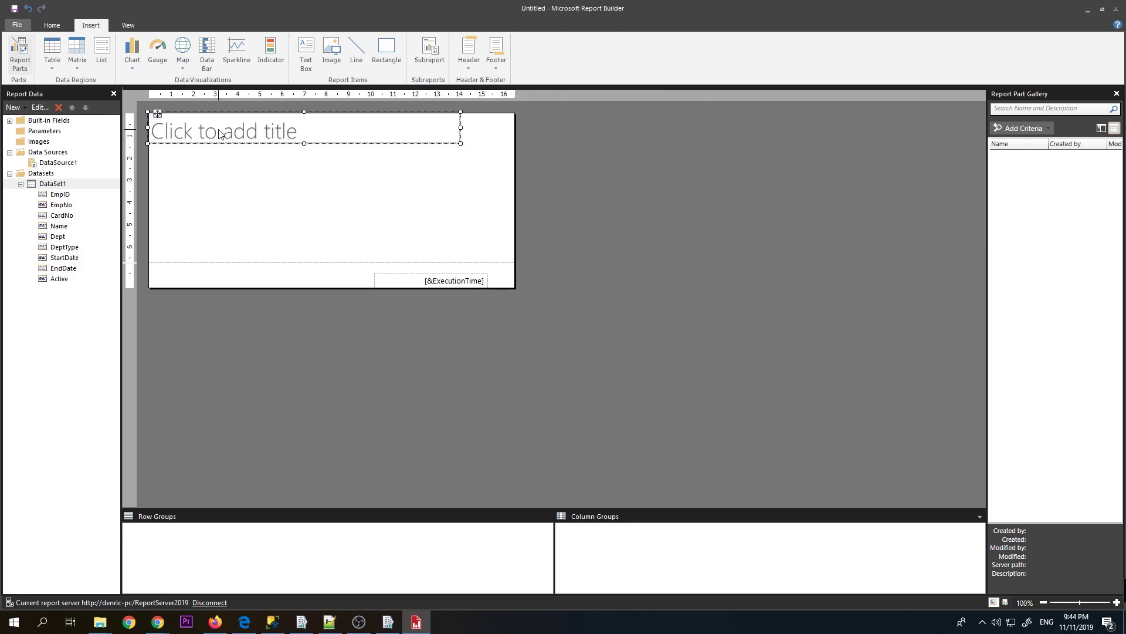
key(Delete)
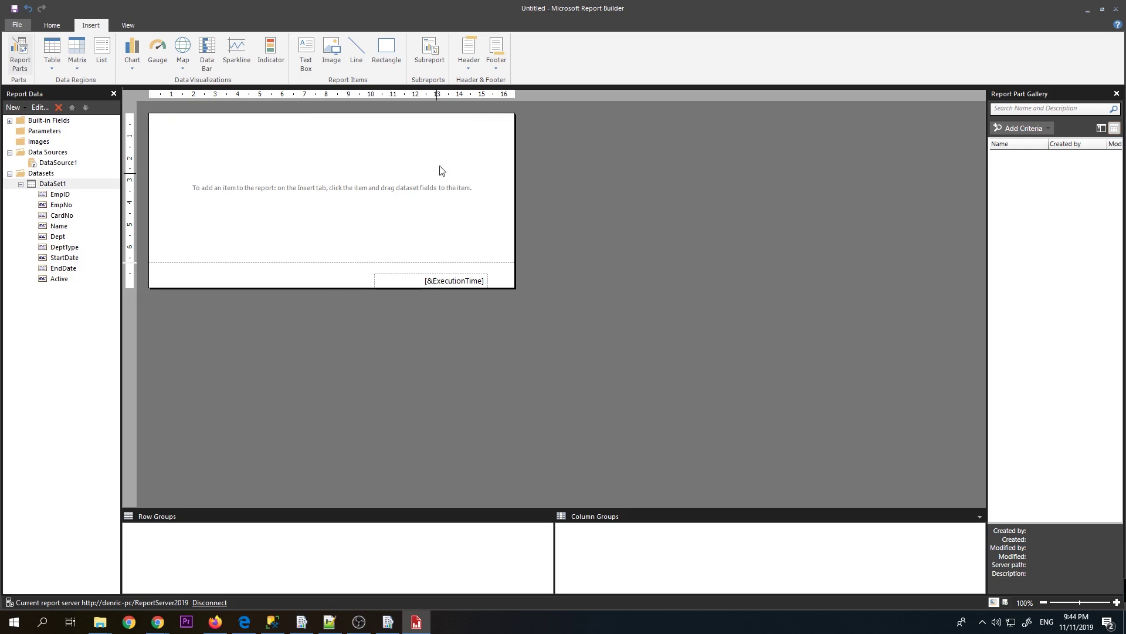
click(467, 69)
click(479, 82)
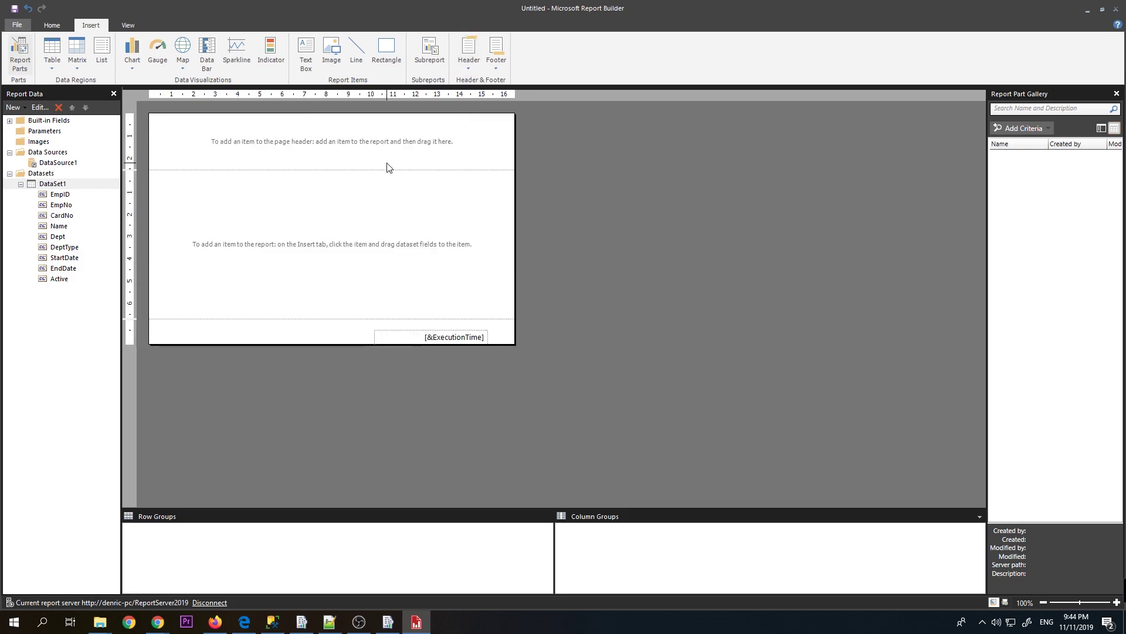
- Draw a header text box titled 'TEST SSRS Report' and set its font size to 18
click(53, 26)
click(91, 26)
click(305, 54)
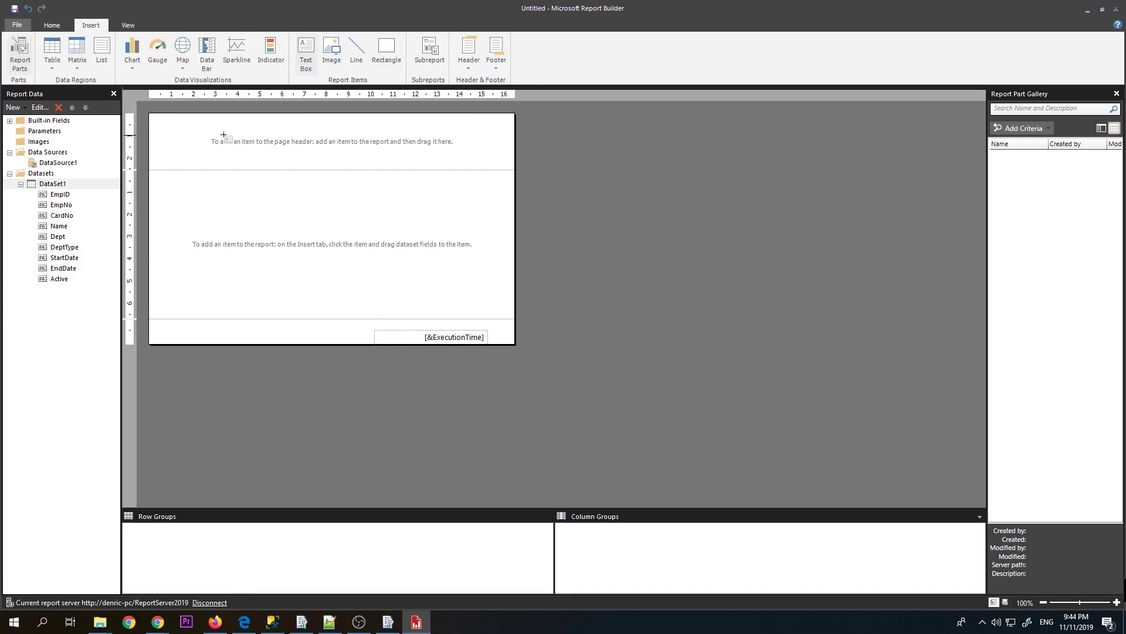
drag(197, 131, 317, 152)
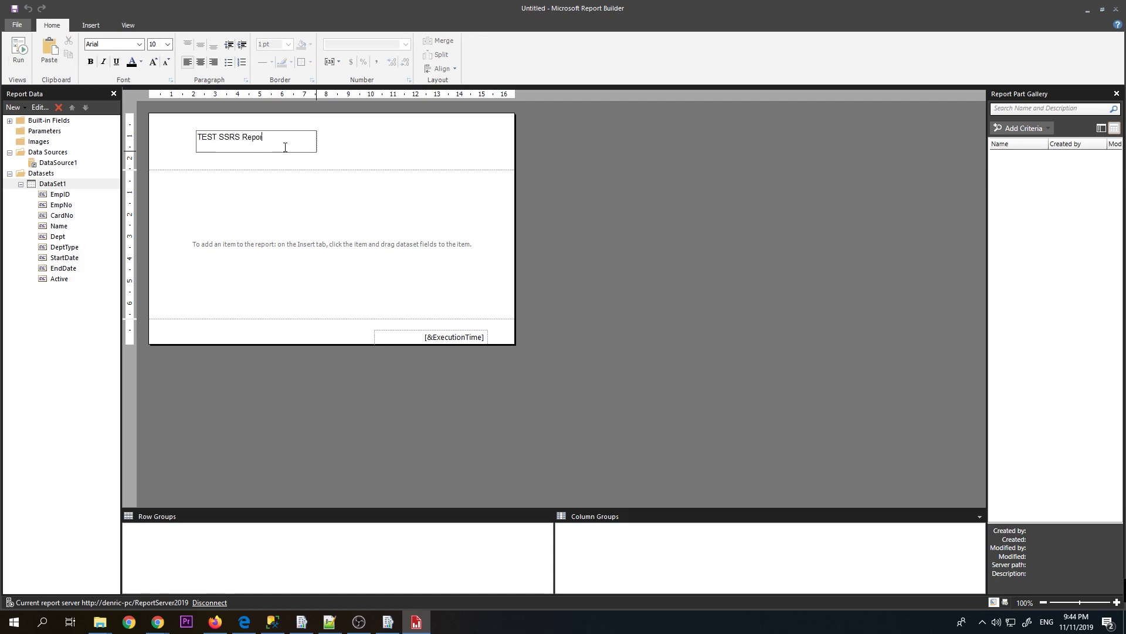
click(317, 143)
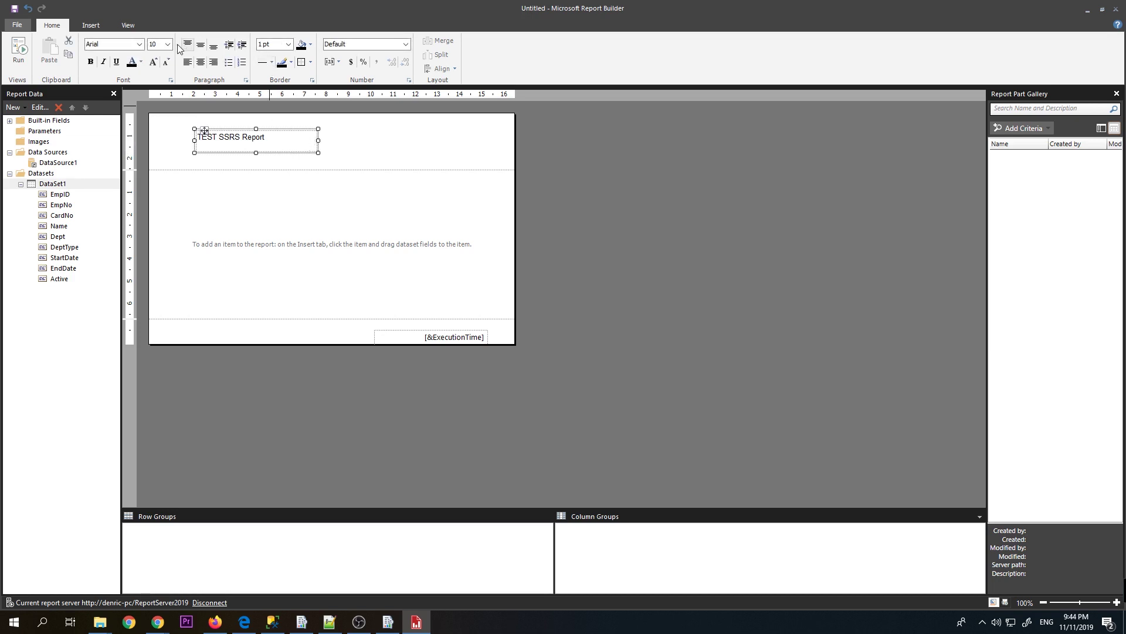
click(167, 44)
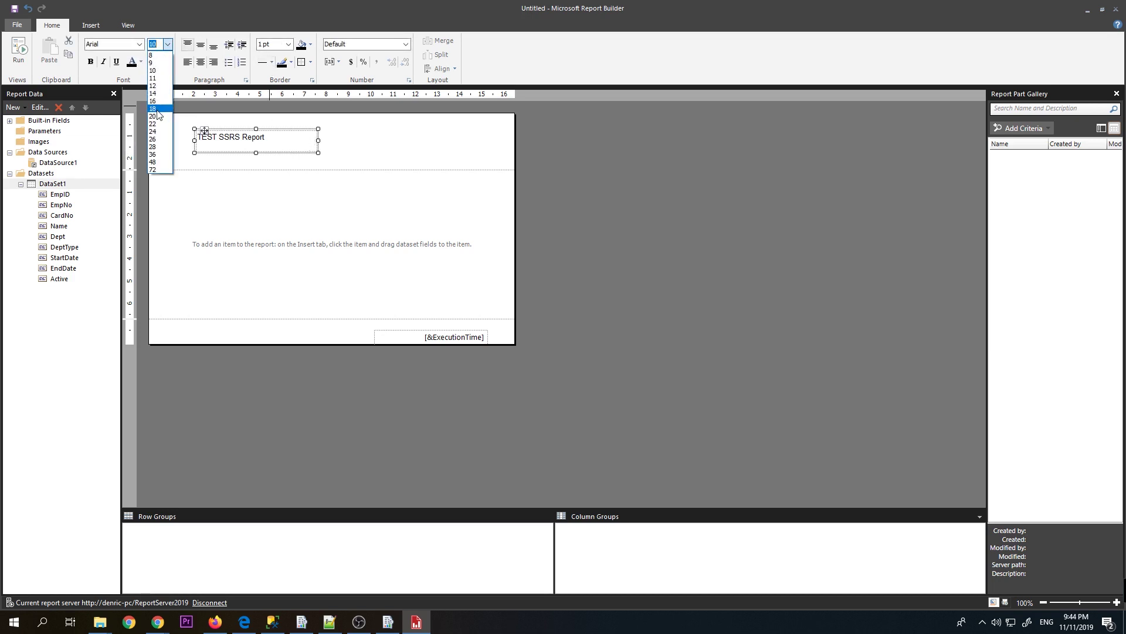
key(Escape)
text(18)
key(Return)
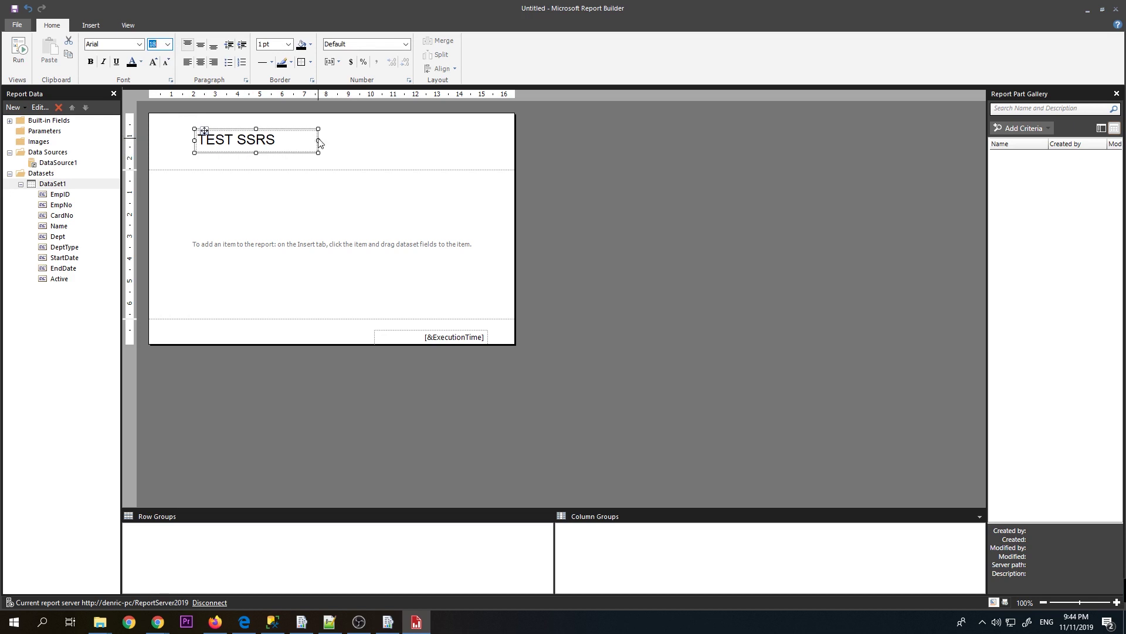
- Resize the title box, move it to the header's top-left, and shrink the header to fit
drag(318, 141, 327, 118)
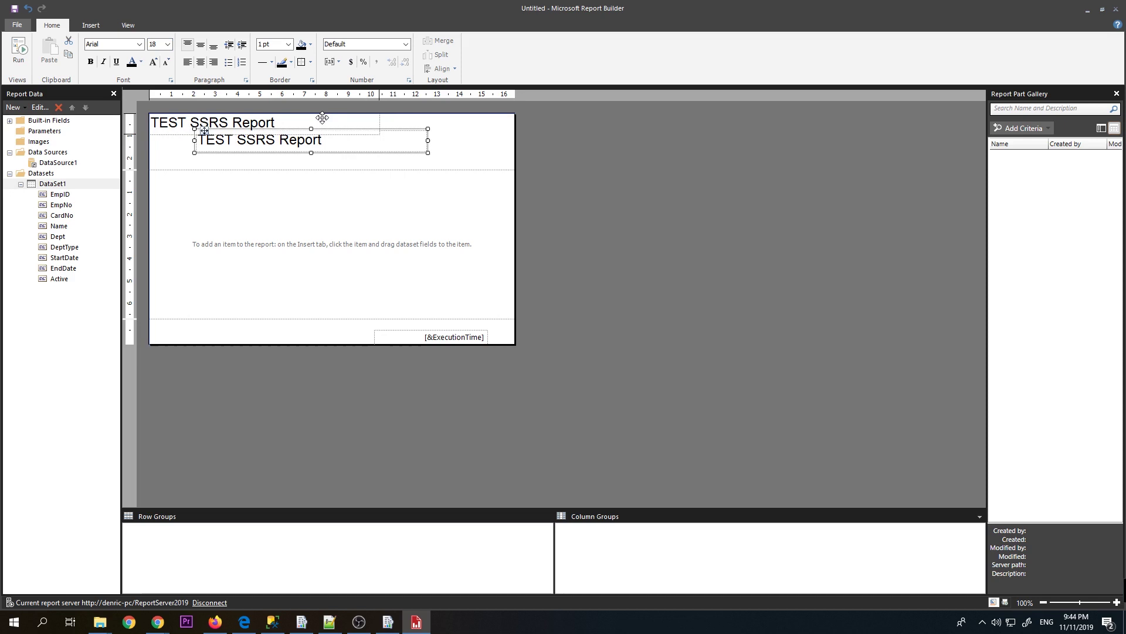
drag(322, 118, 440, 123)
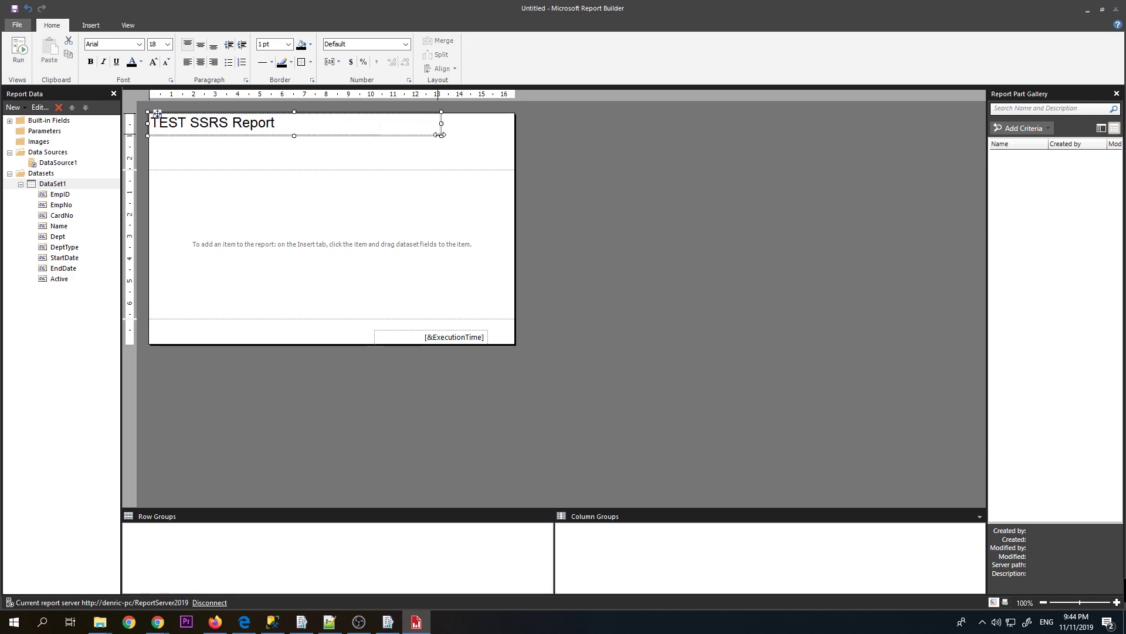
click(328, 166)
drag(333, 169, 342, 137)
click(411, 304)
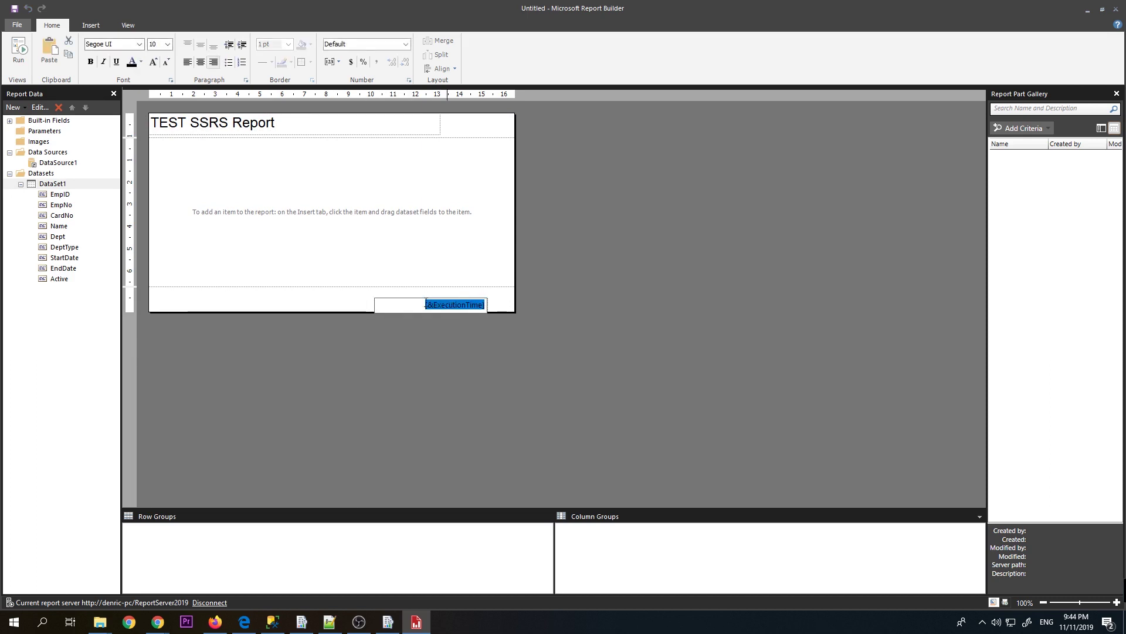
click(412, 296)
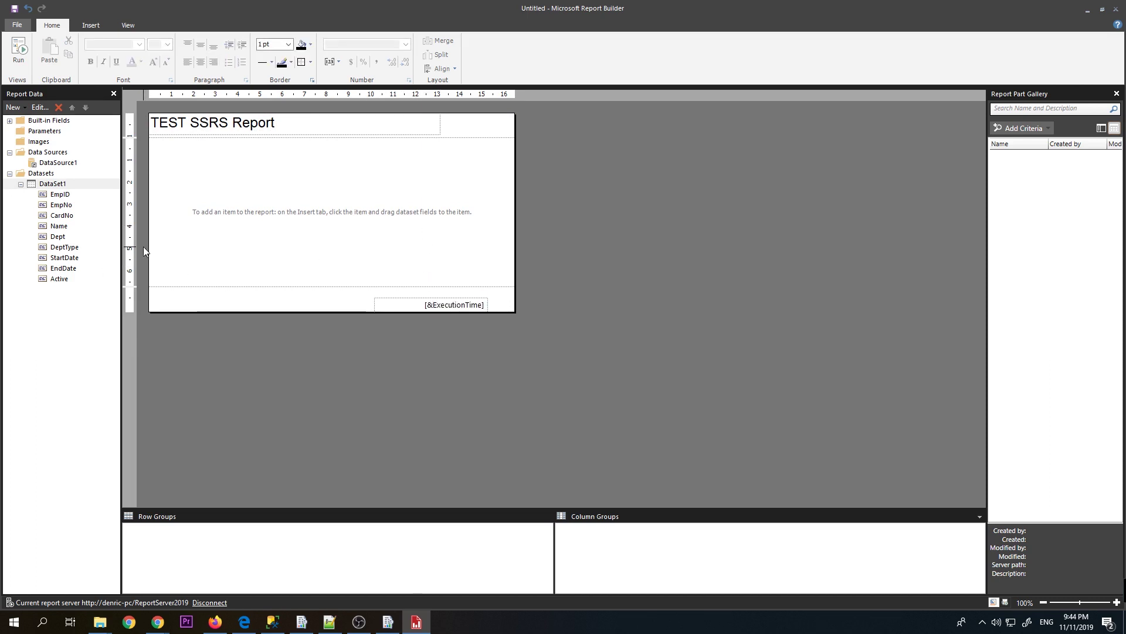
- Insert a blank table drawn across the report body
click(91, 25)
click(57, 66)
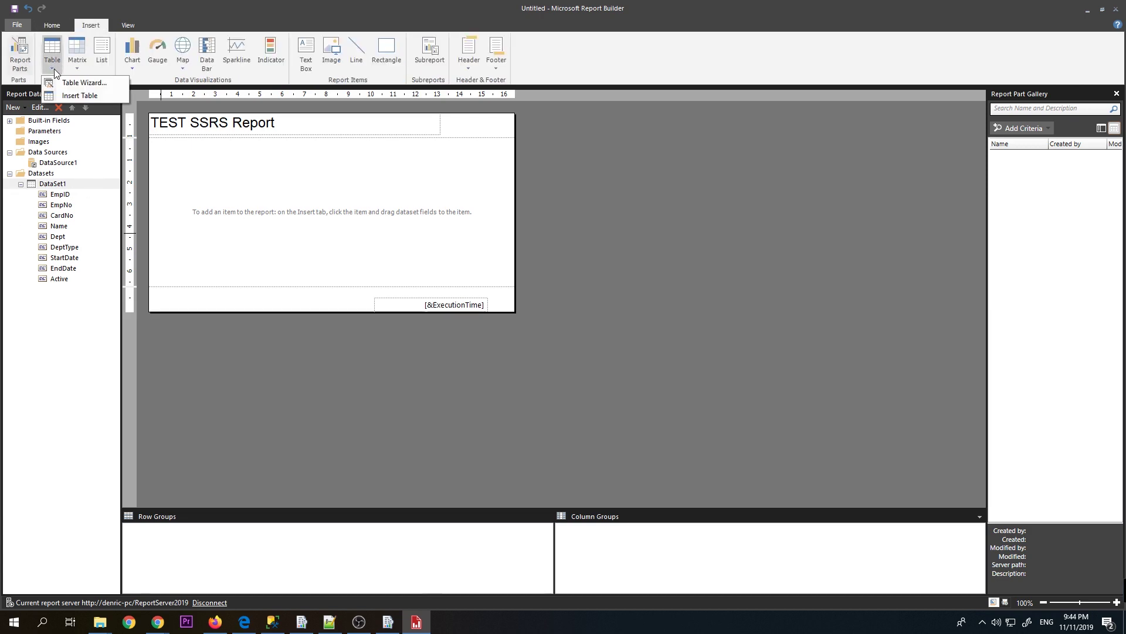
click(68, 97)
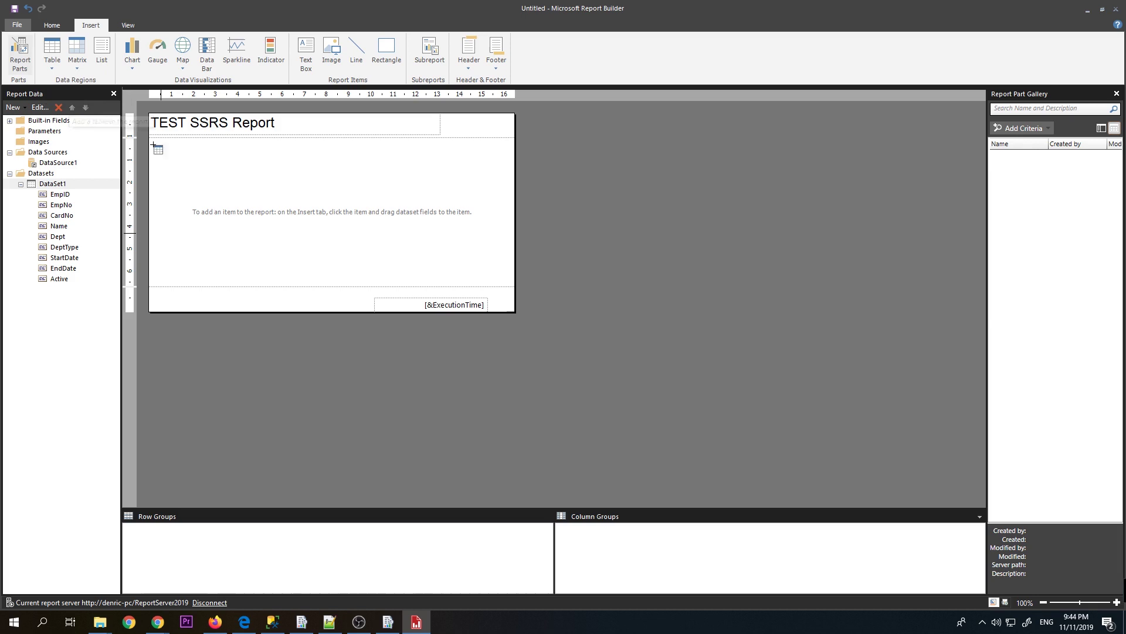
drag(164, 164, 456, 199)
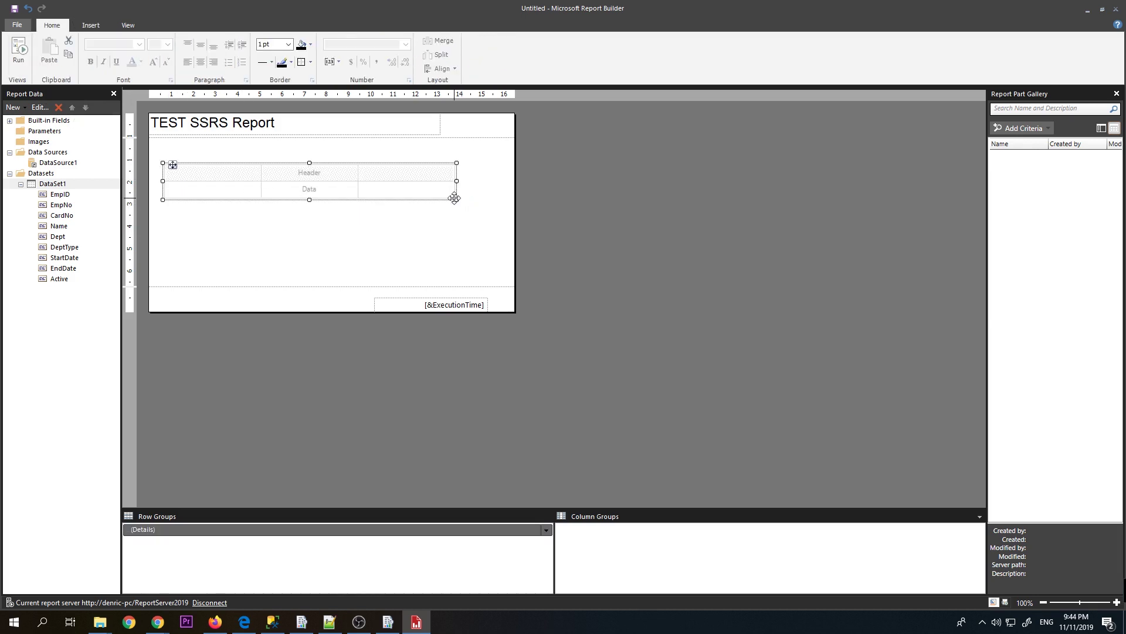
click(245, 176)
click(254, 173)
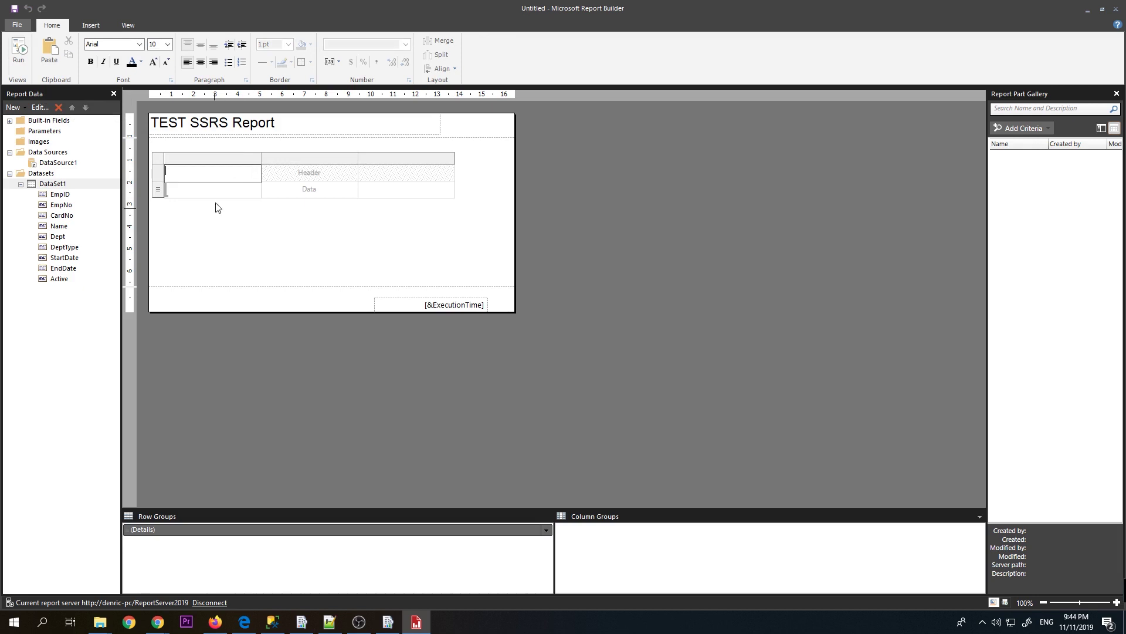
- Bind the table's three data cells to CardNo, Name and Dept
click(214, 190)
click(256, 187)
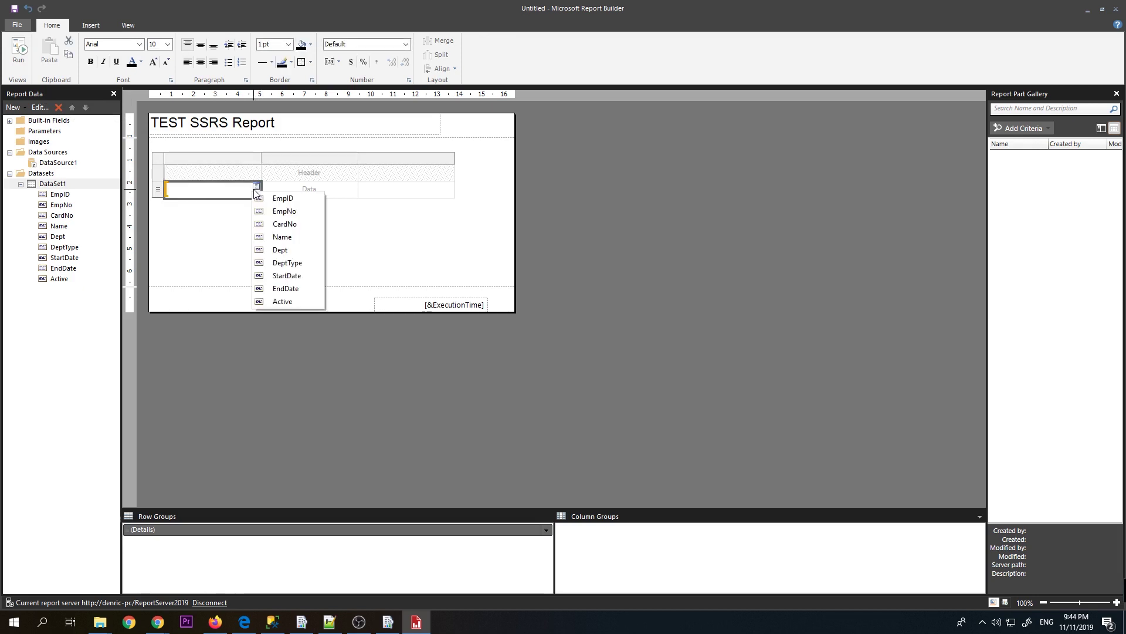
click(285, 224)
click(357, 198)
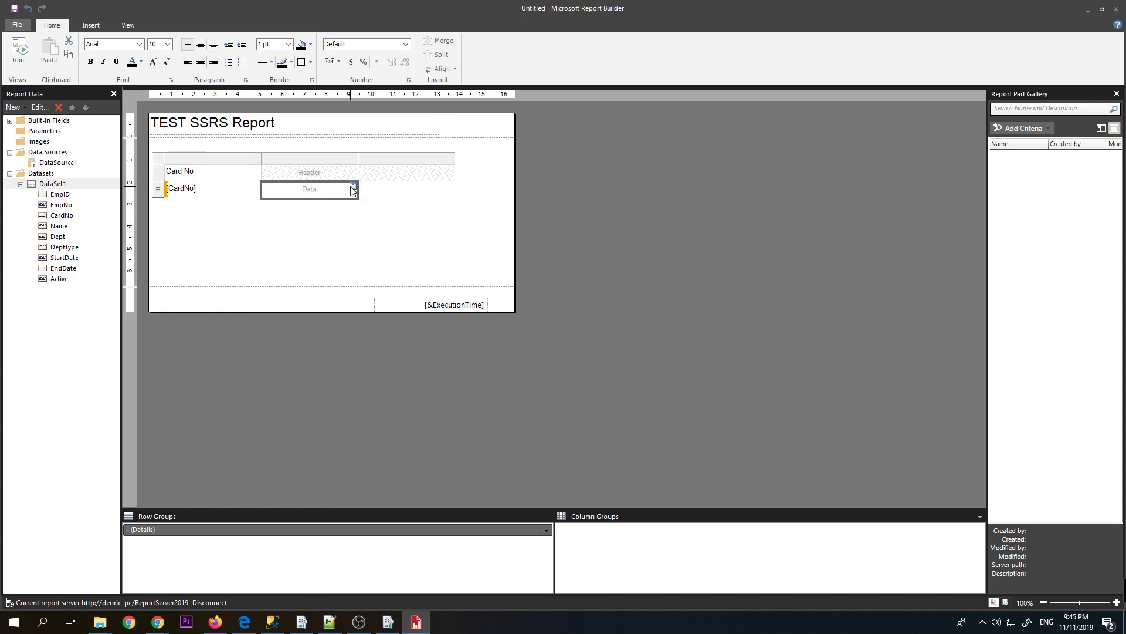
click(354, 187)
click(387, 236)
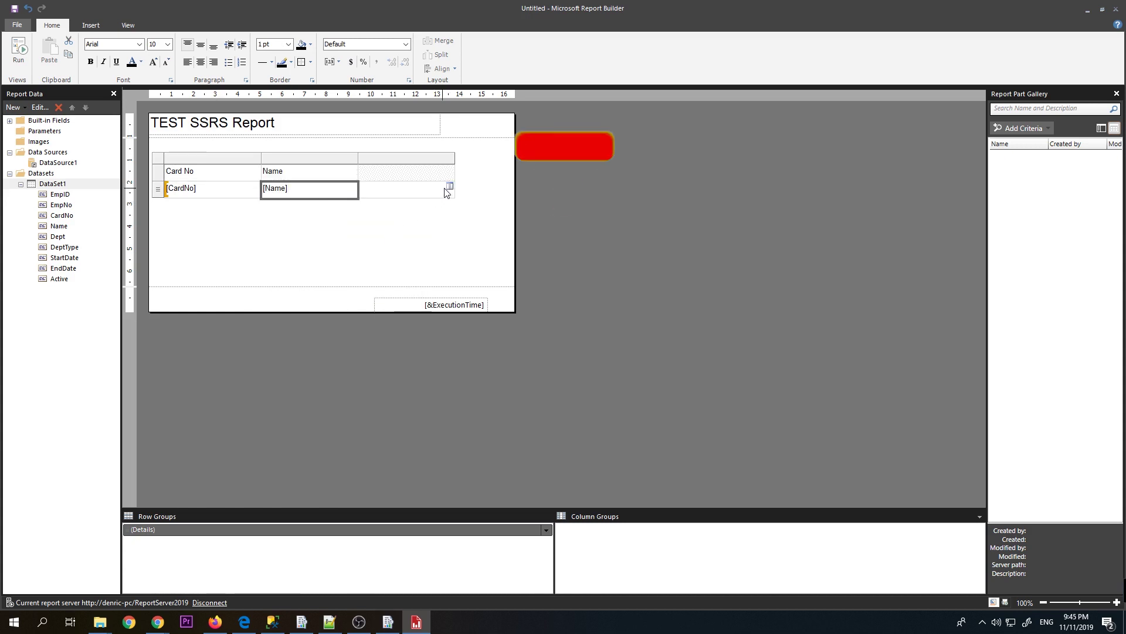
click(450, 186)
- Finish the Dept column and insert a column to its right bound to DeptType
click(469, 247)
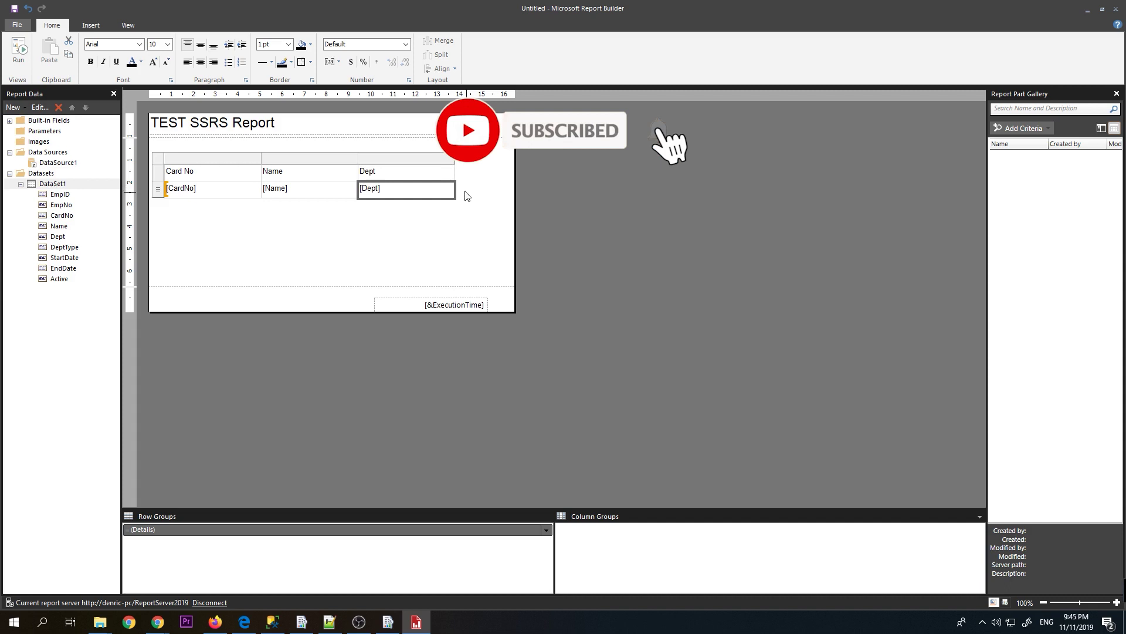
right_click(449, 162)
mouse_move(478, 176)
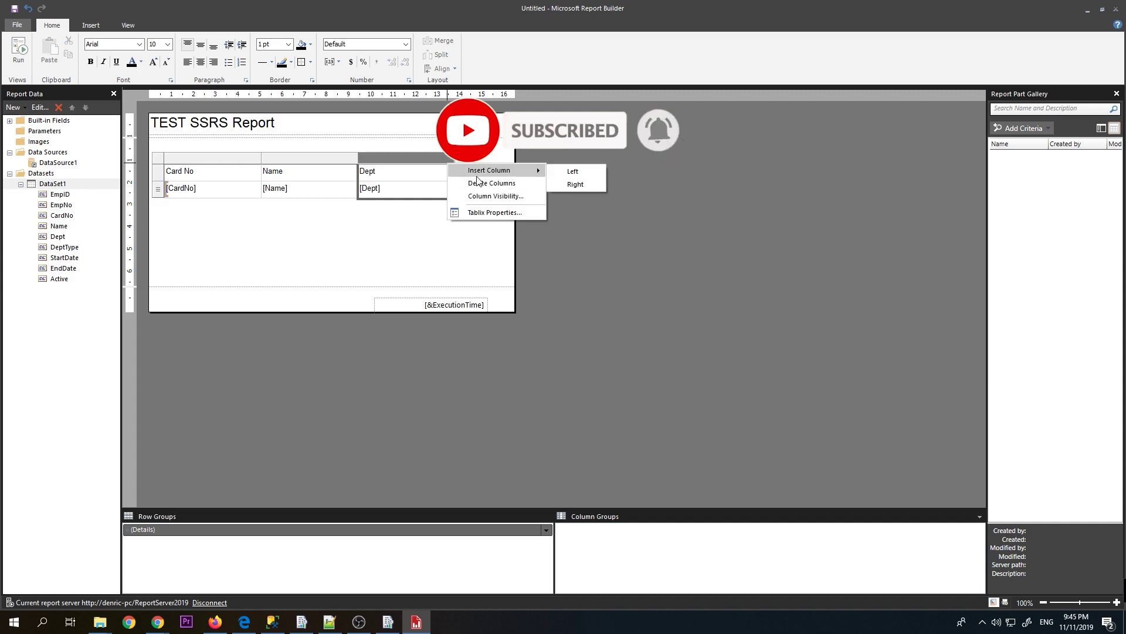
click(577, 186)
click(505, 187)
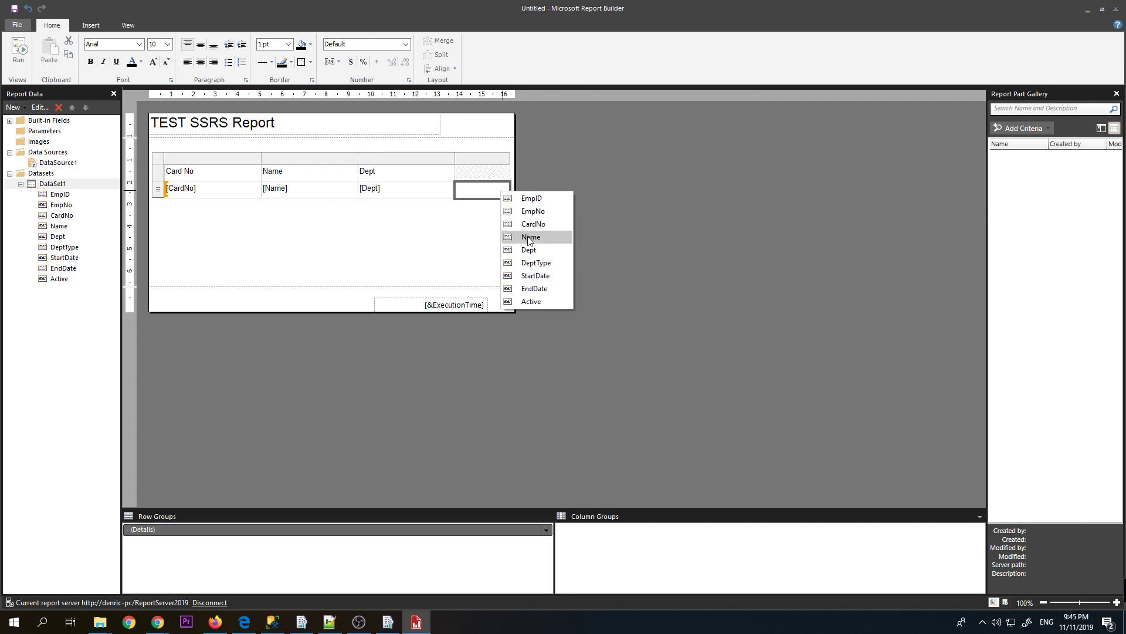
click(534, 263)
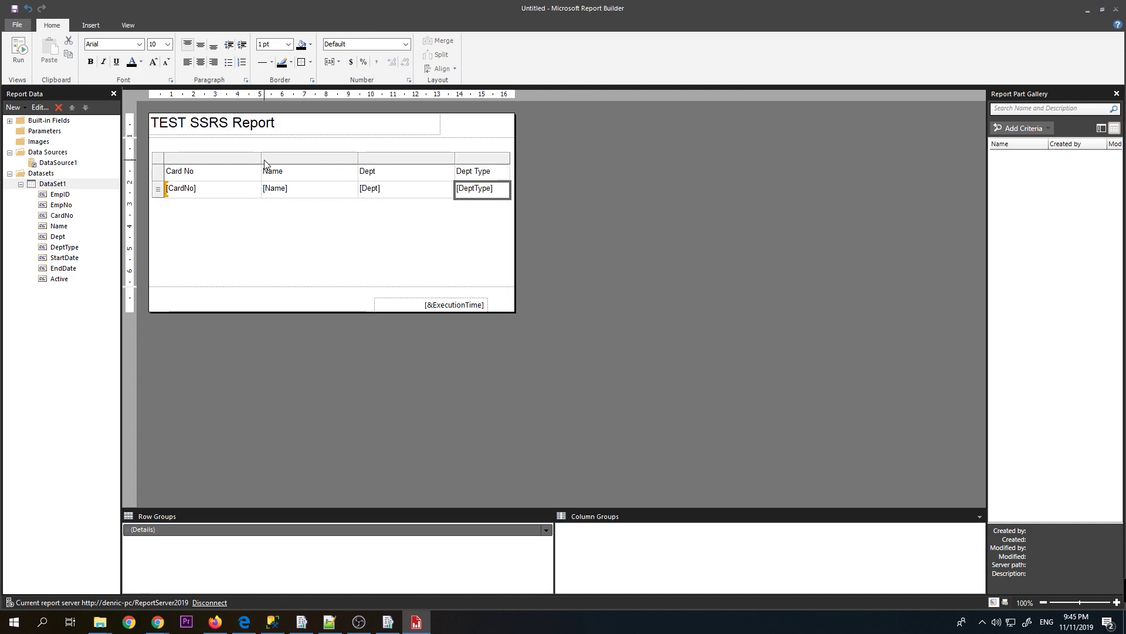
- Narrow the Card No column, trim Name slightly, and widen the Dept column
drag(261, 158, 220, 158)
mouse_move(314, 159)
mouse_down()
mouse_move(275, 160)
mouse_move(312, 162)
mouse_up()
drag(414, 156, 514, 160)
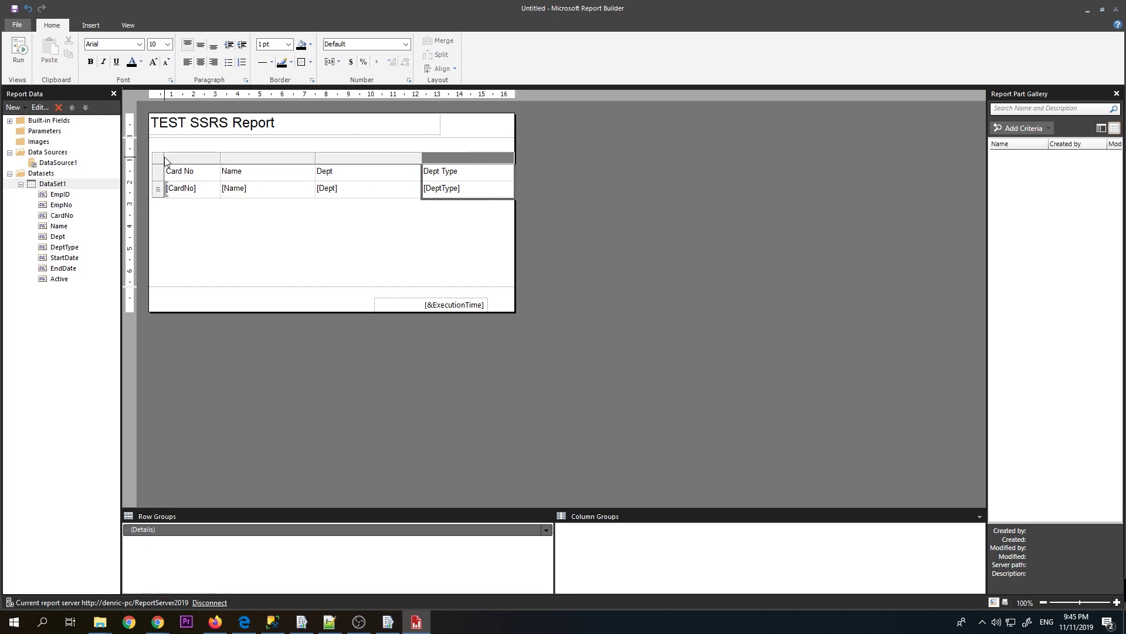
click(172, 171)
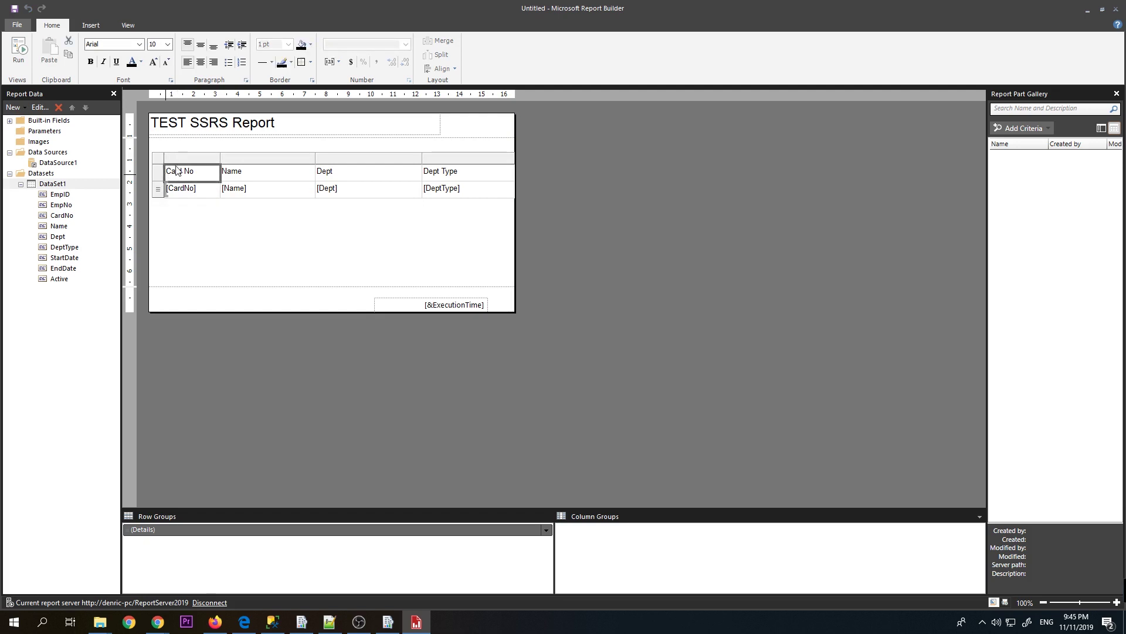
click(213, 192)
click(185, 177)
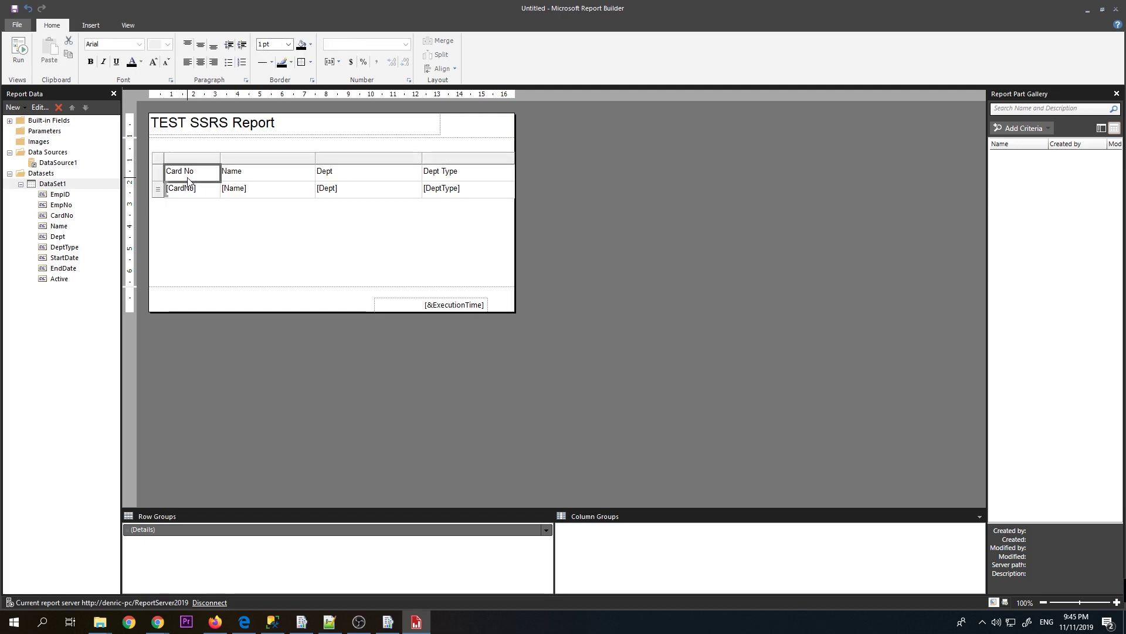
click(389, 226)
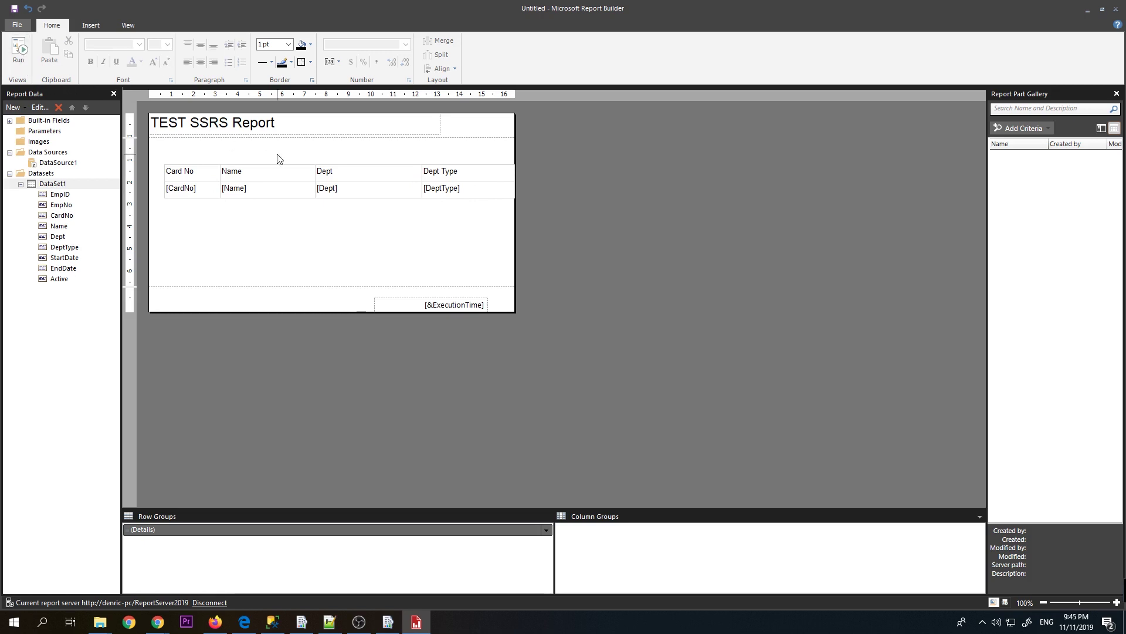
- Move the table to the body's left edge and stretch it wider to the right
click(273, 172)
click(159, 158)
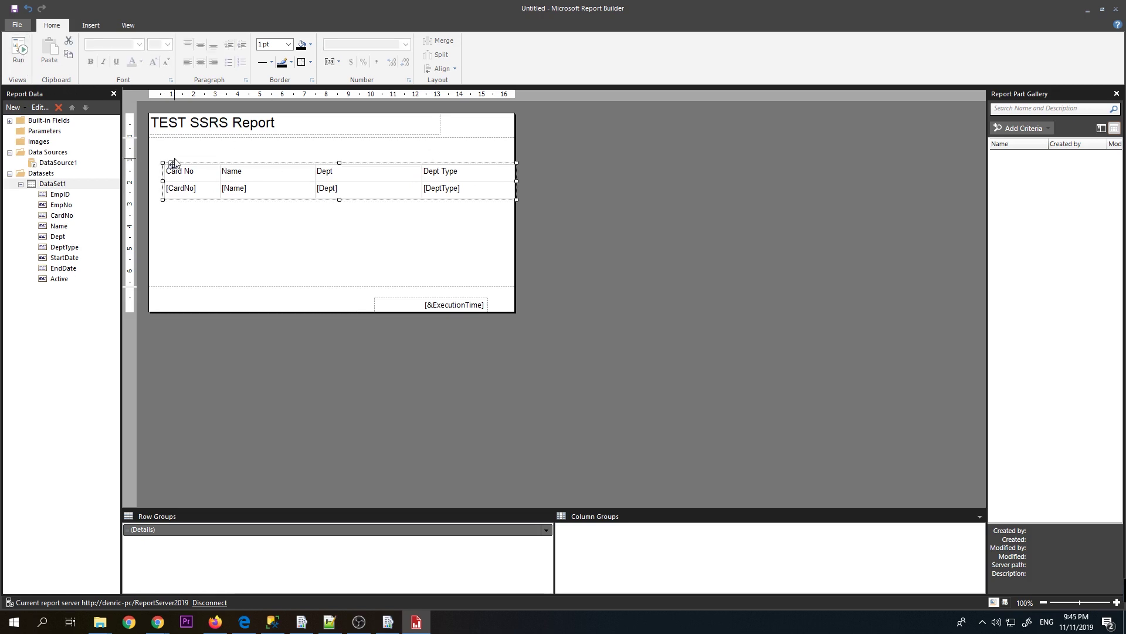
drag(173, 159, 156, 147)
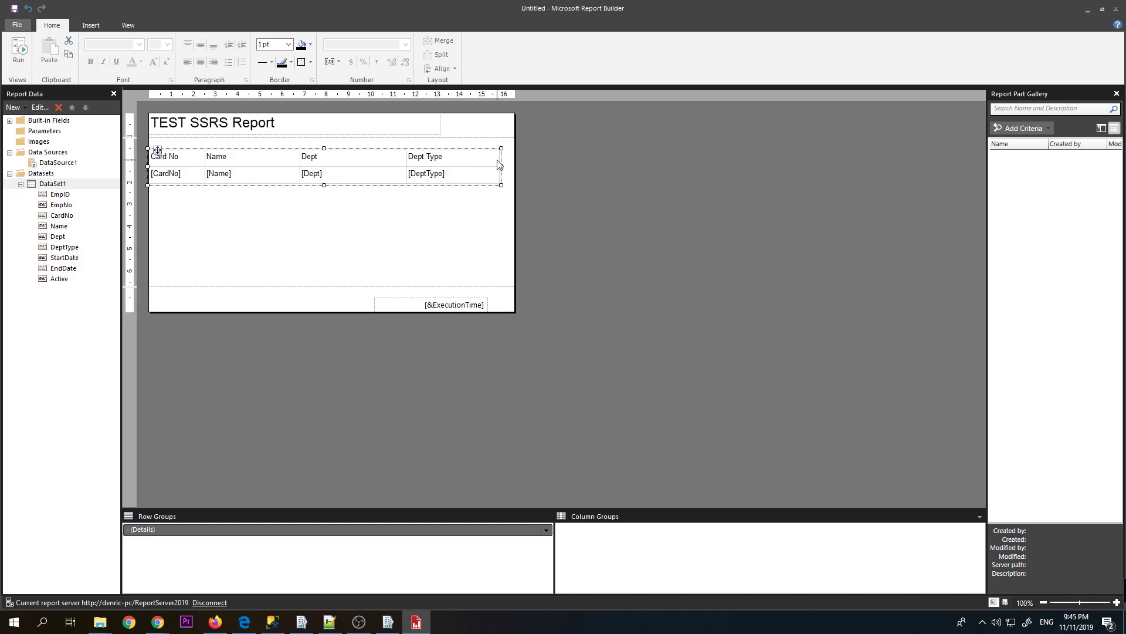
drag(501, 167, 511, 167)
- Run the report preview and compare its employee rows with SQL Server Management Studio
click(26, 63)
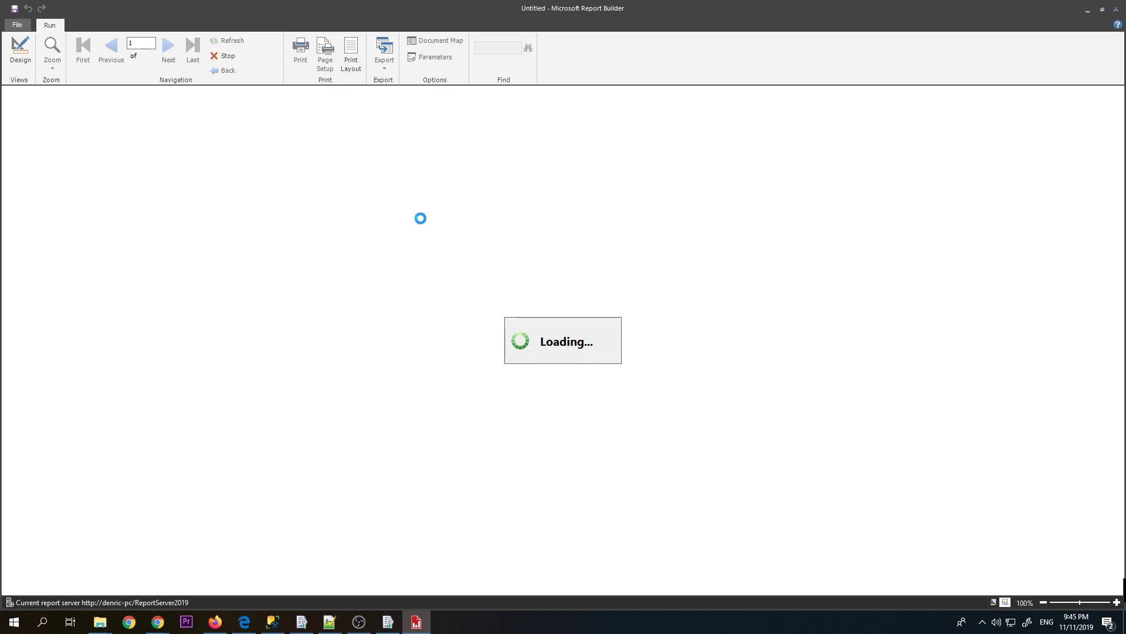
click(271, 625)
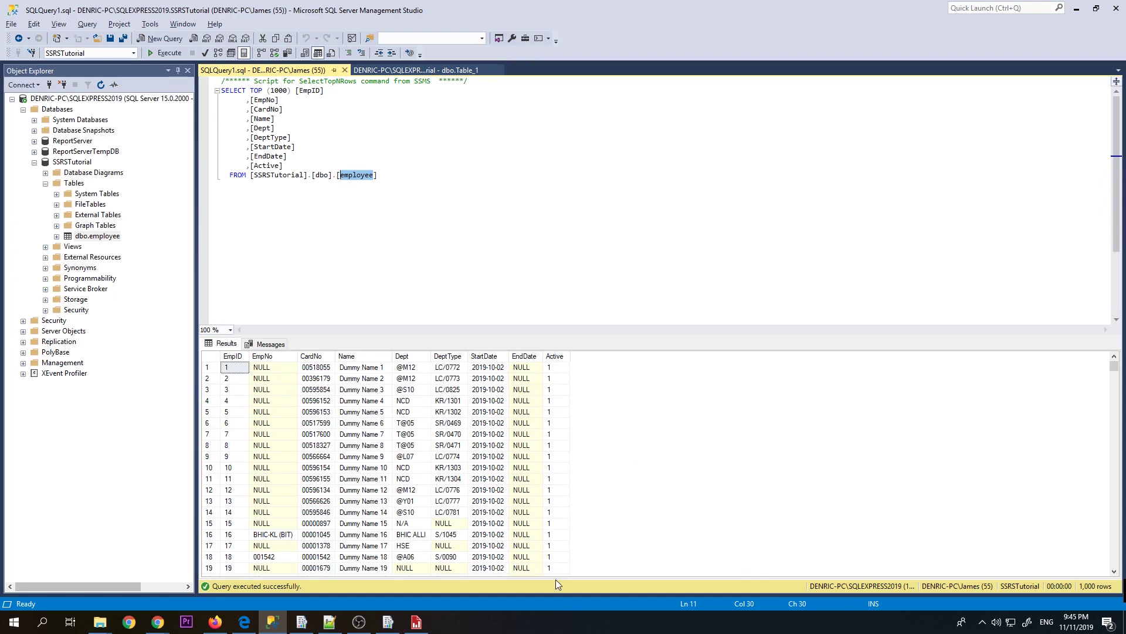
click(416, 622)
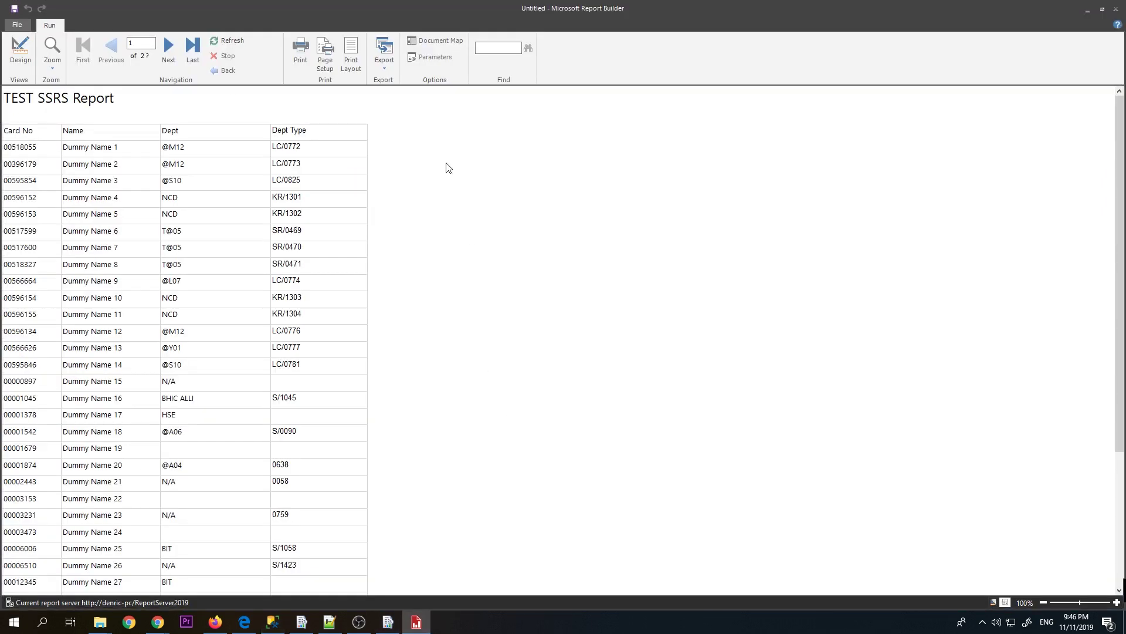
- Change DataSet1's query to 'SELECT TOP 1000 * FROM employee', run it, and confirm
click(21, 51)
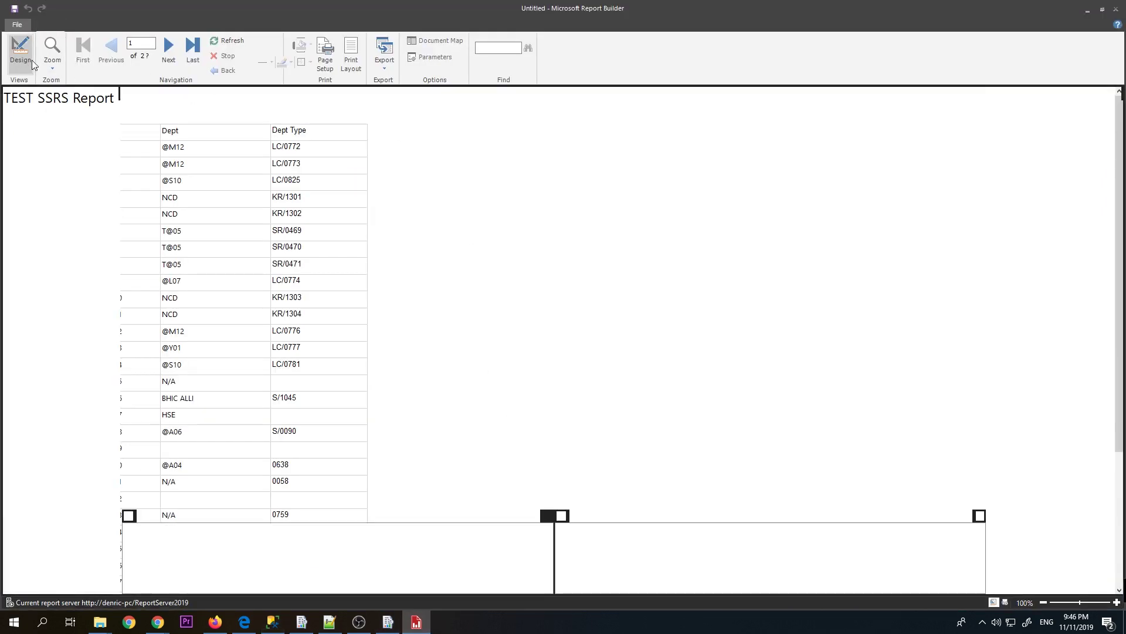
right_click(57, 184)
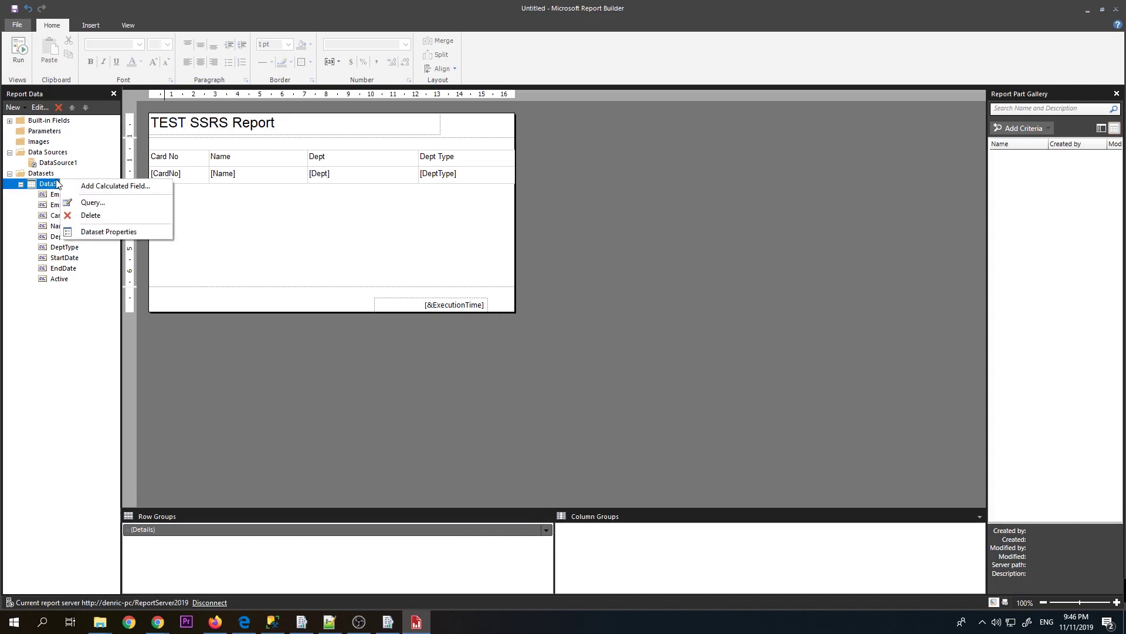
click(93, 202)
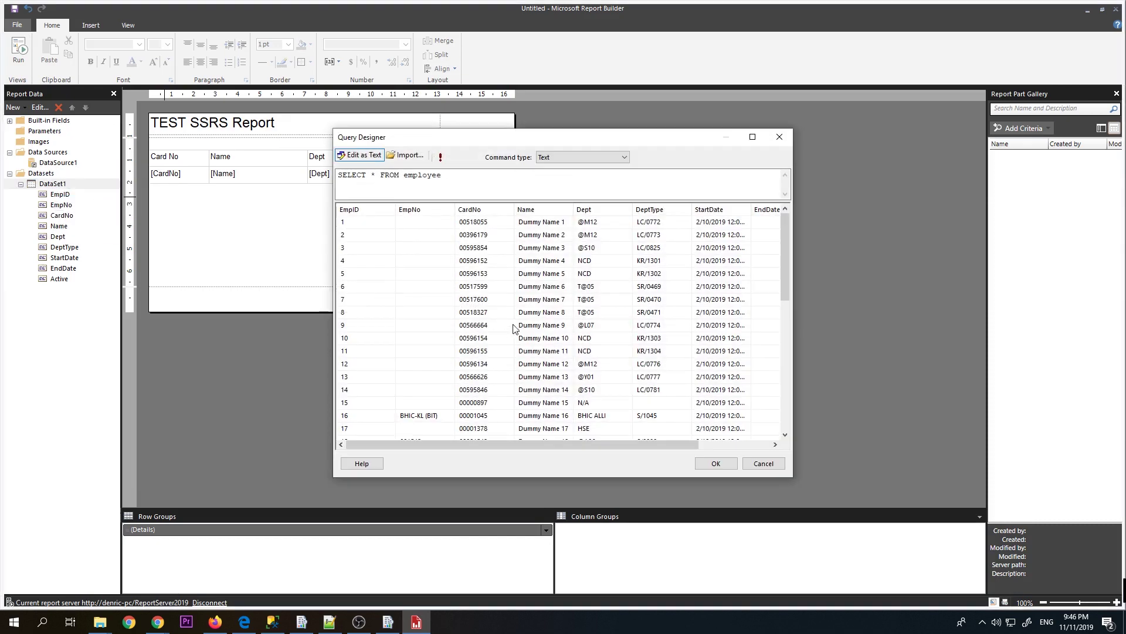
double_click(375, 175)
key(Left)
text(TOP 100)
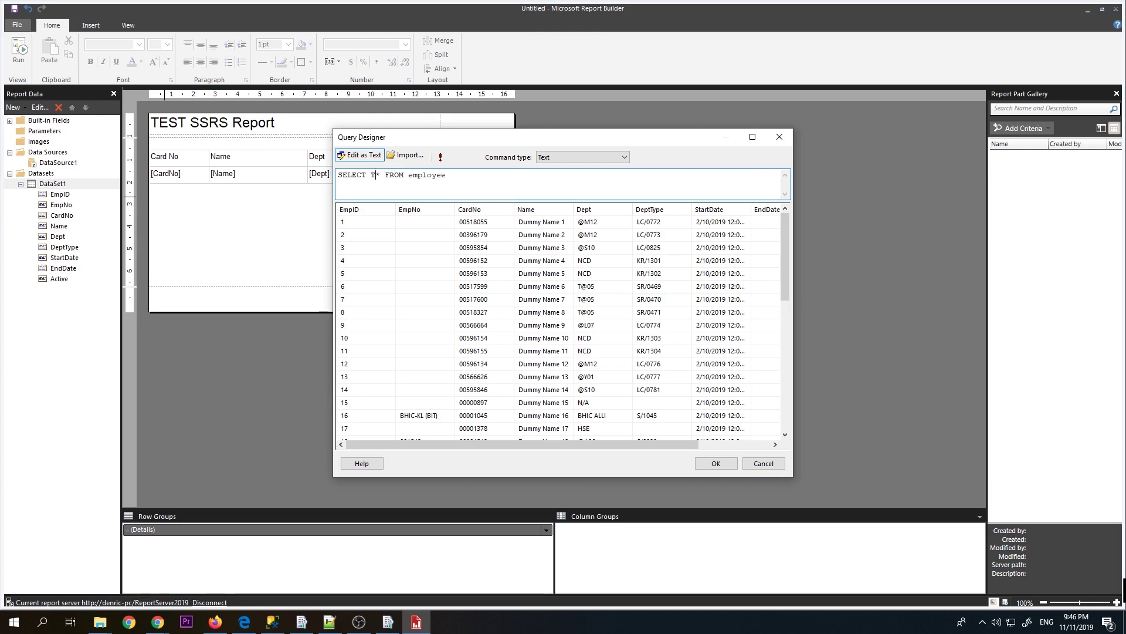
text(0)
click(441, 156)
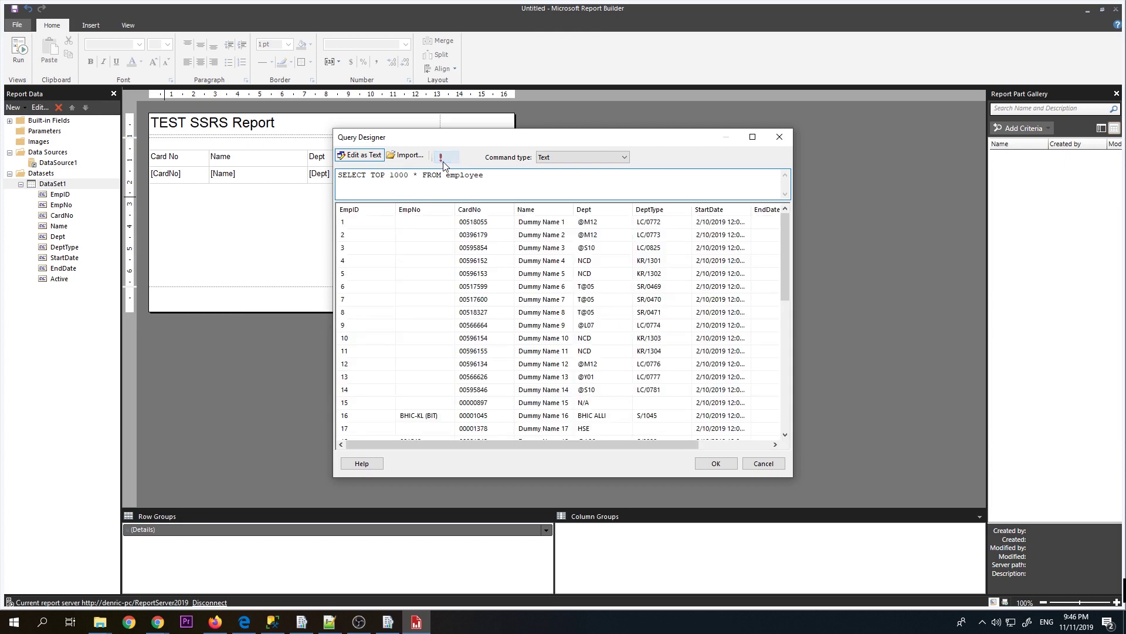
click(726, 464)
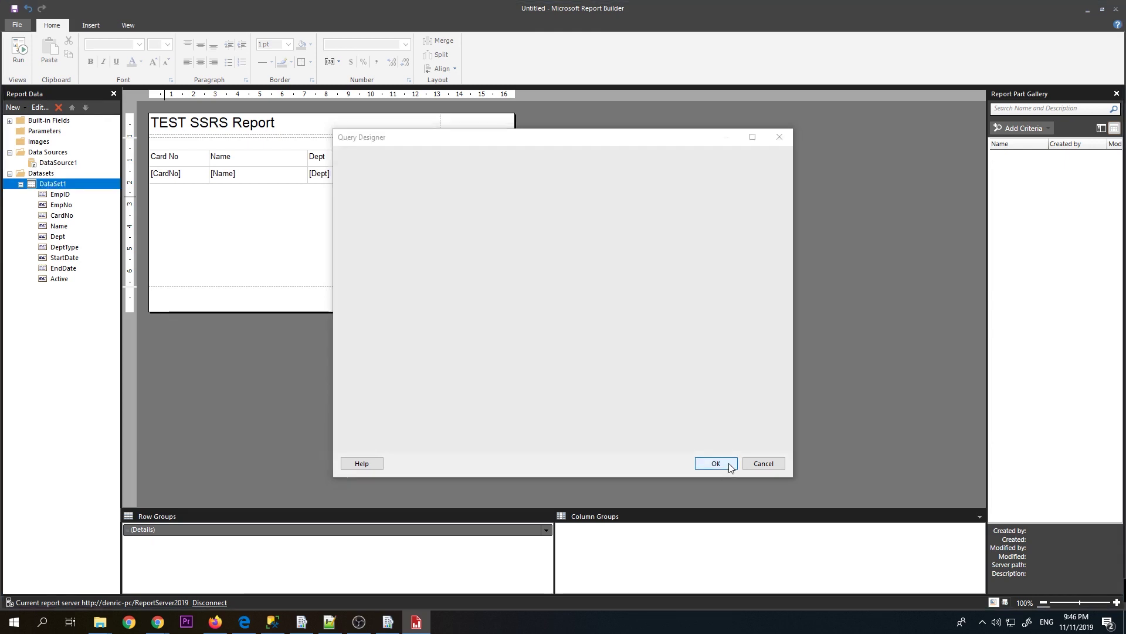
click(509, 234)
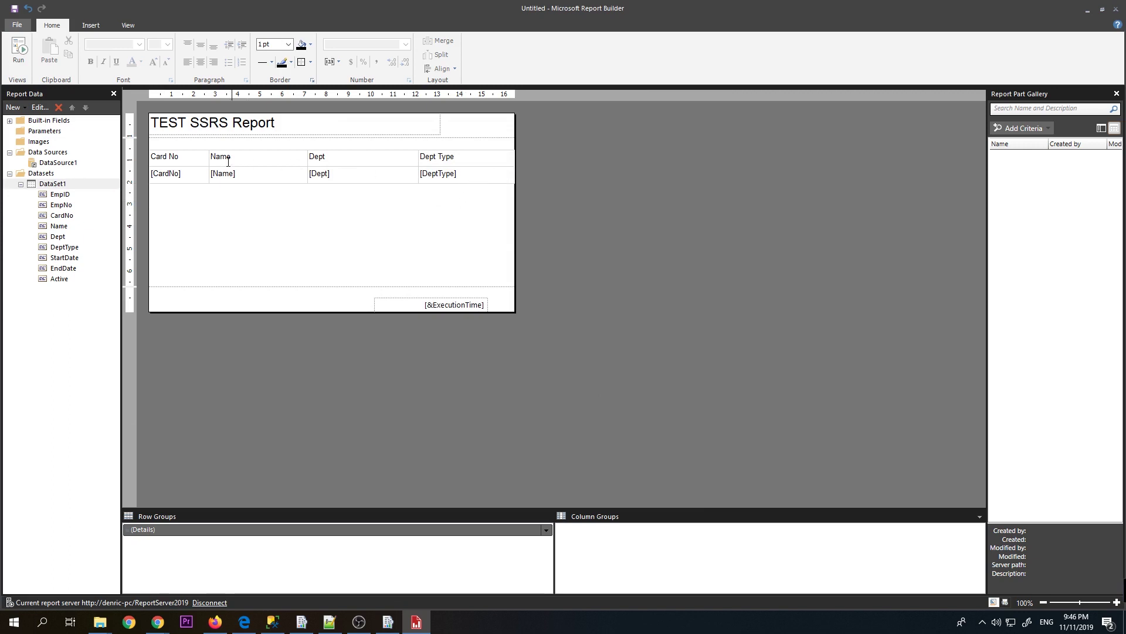
- Centre the header row text and apply borders on all sides to the table's header and detail cells
click(493, 164)
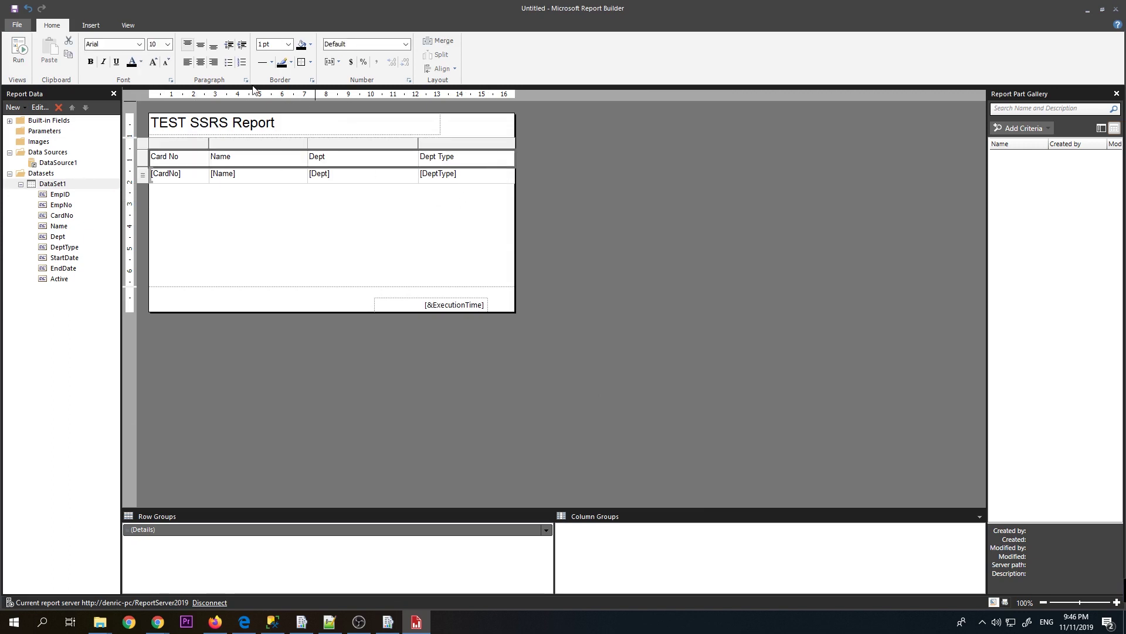
click(200, 66)
click(477, 174)
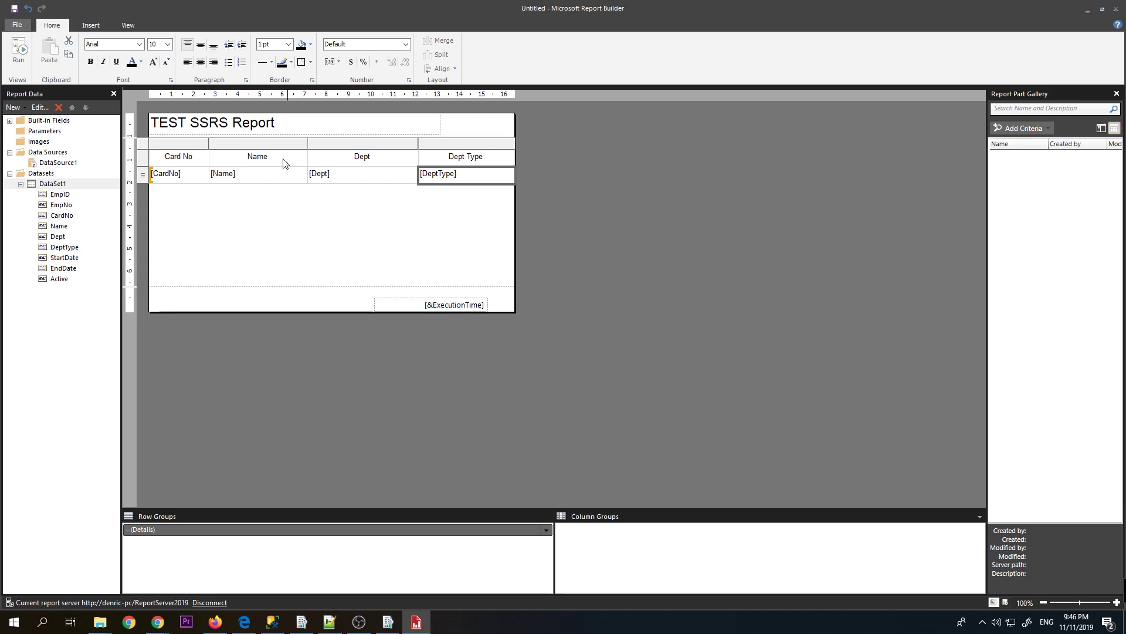
click(190, 173)
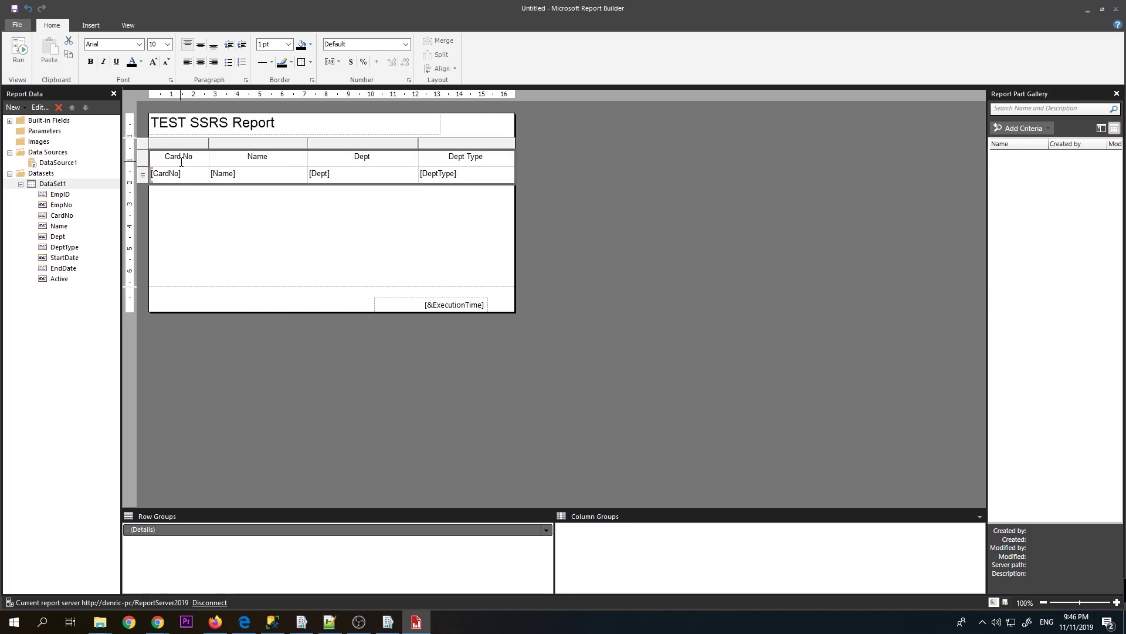
right_click(212, 167)
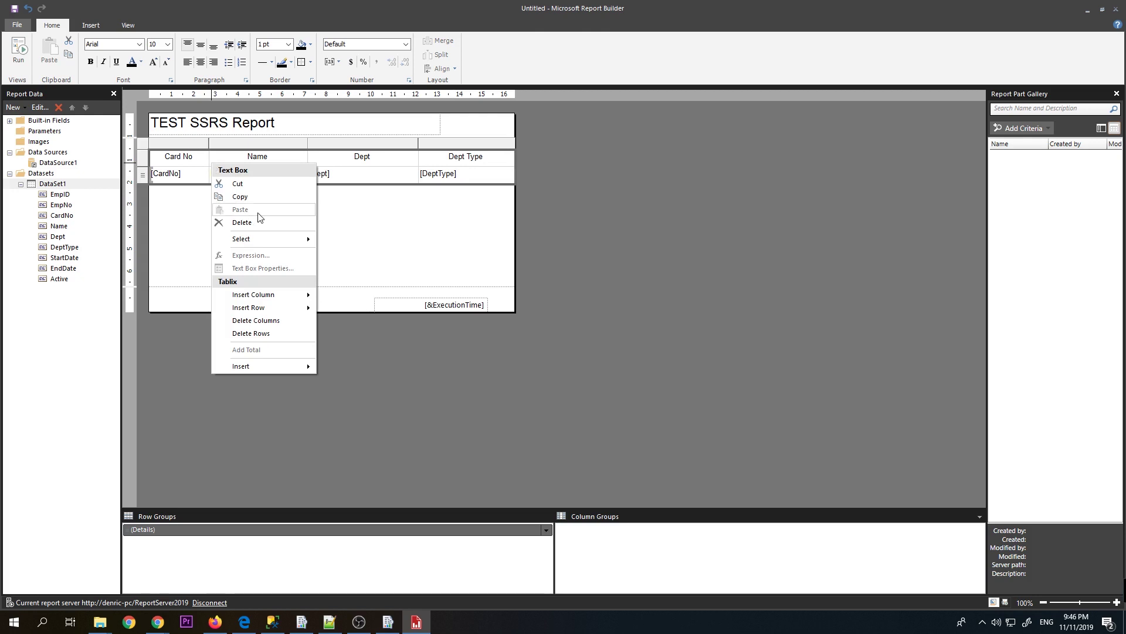
click(310, 62)
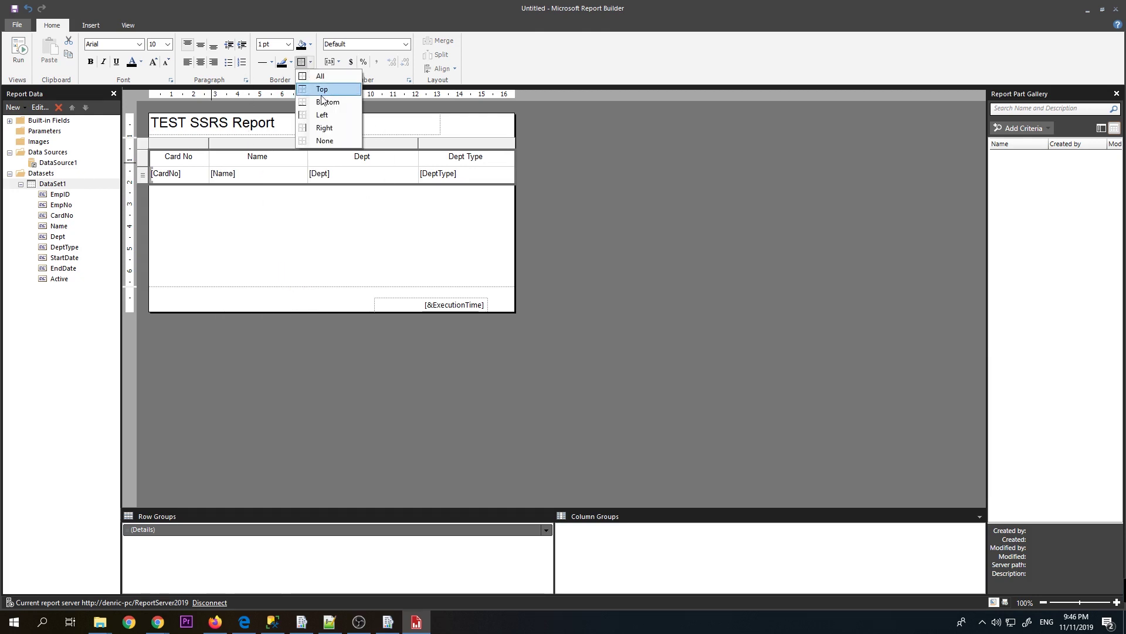
click(321, 81)
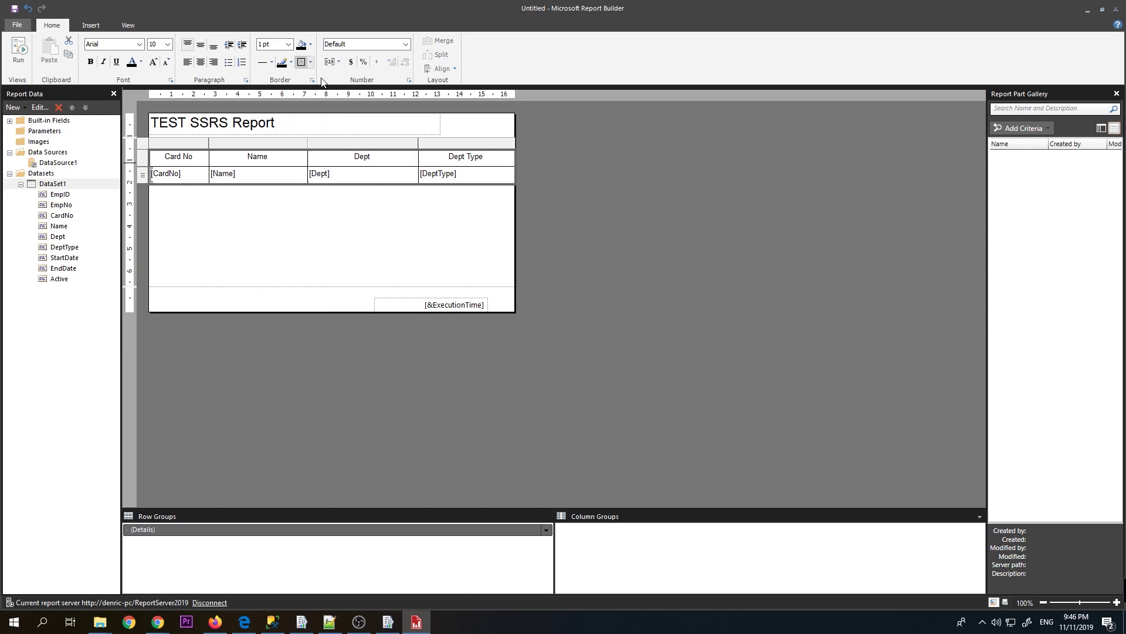
click(324, 252)
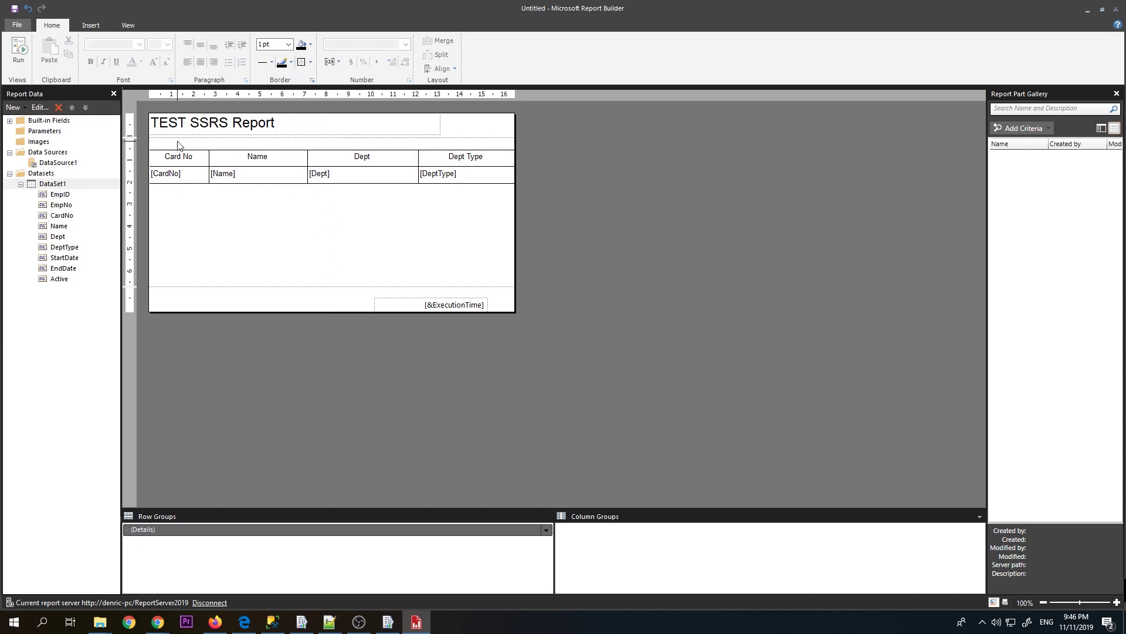
- Preview the 47-page report, paging through pages 1–3 where headers show only on page 1, then return to design
click(22, 54)
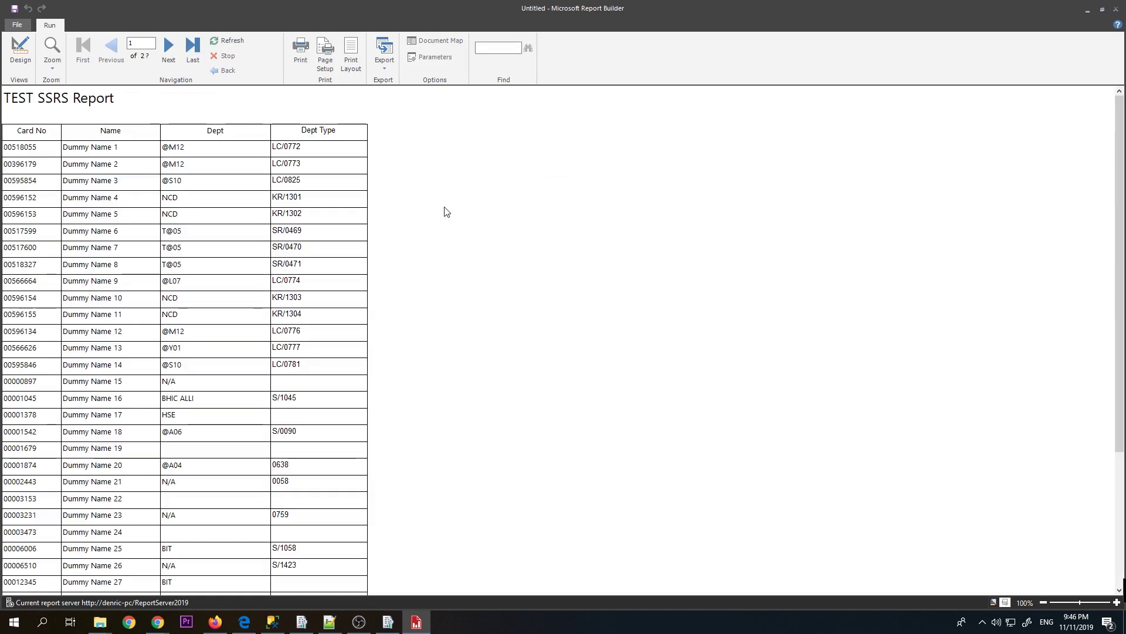
scroll(270, 282, down, 3)
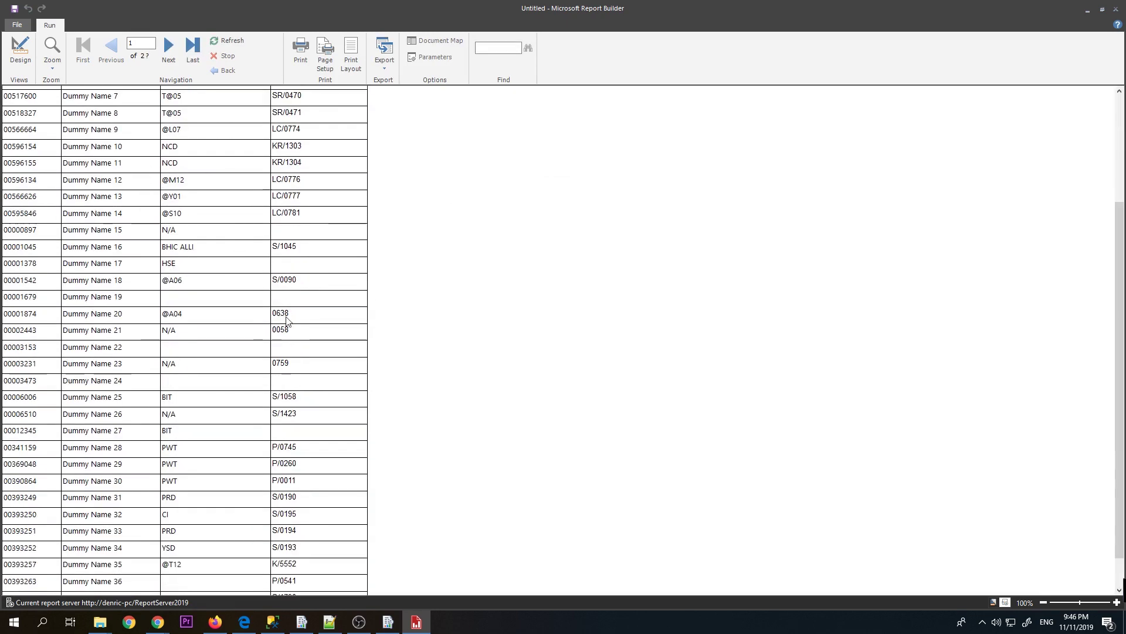
scroll(287, 317, up, 3)
click(168, 56)
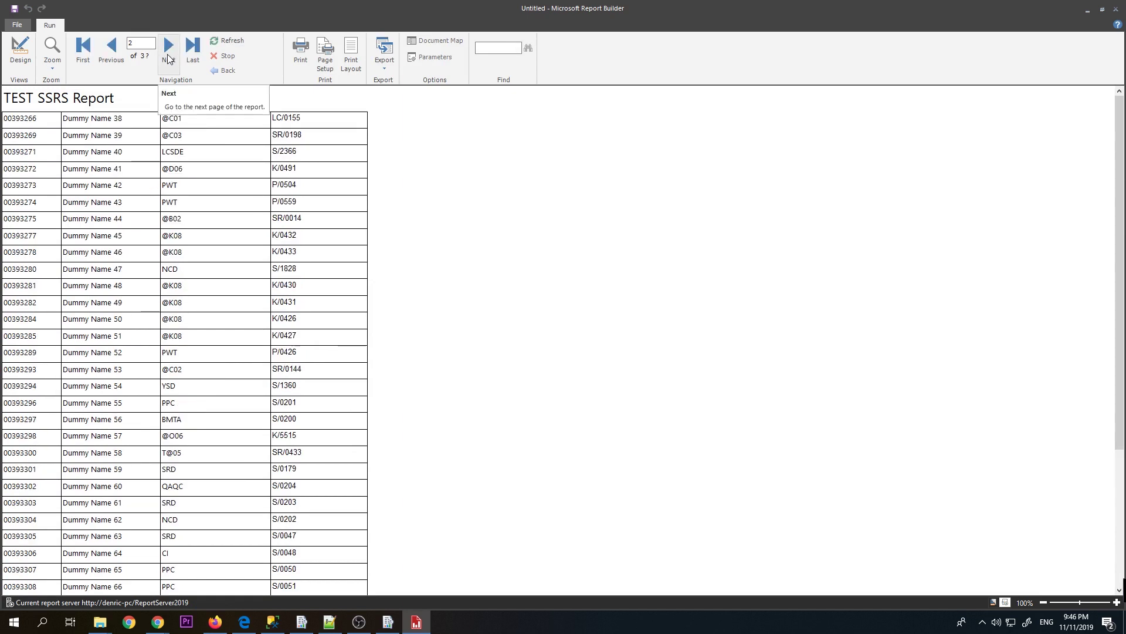
click(169, 56)
click(113, 50)
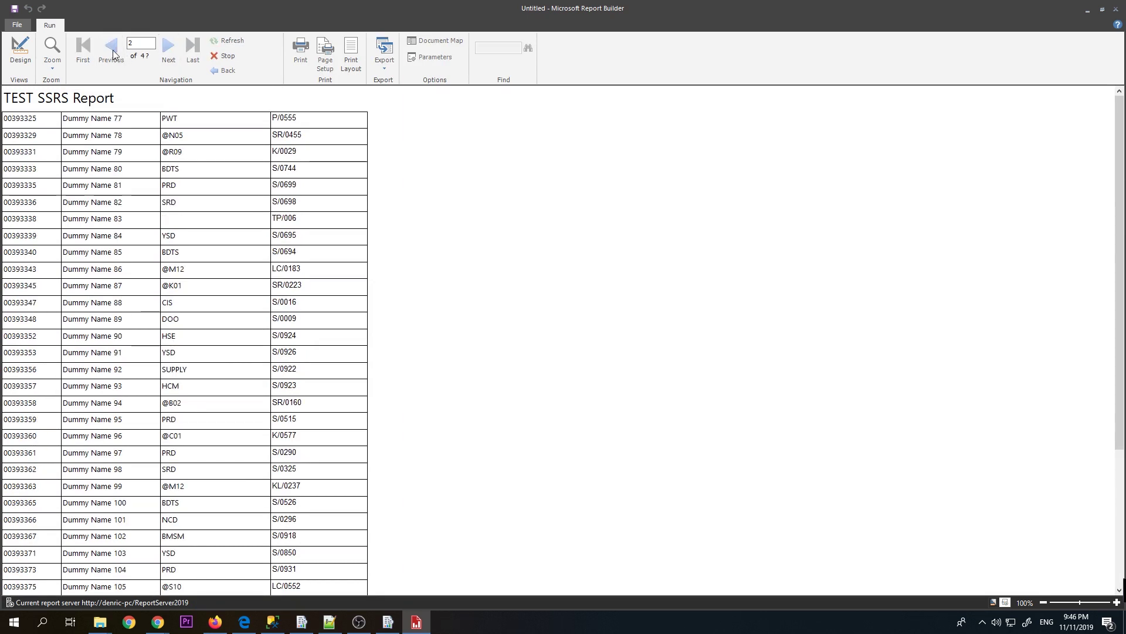
click(113, 50)
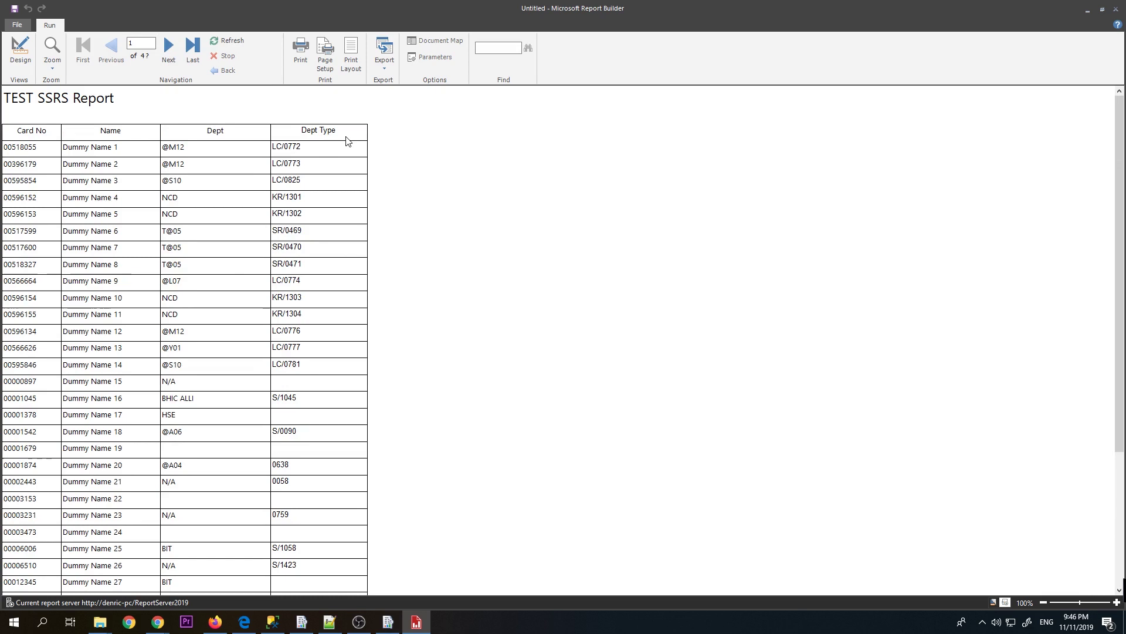
click(171, 61)
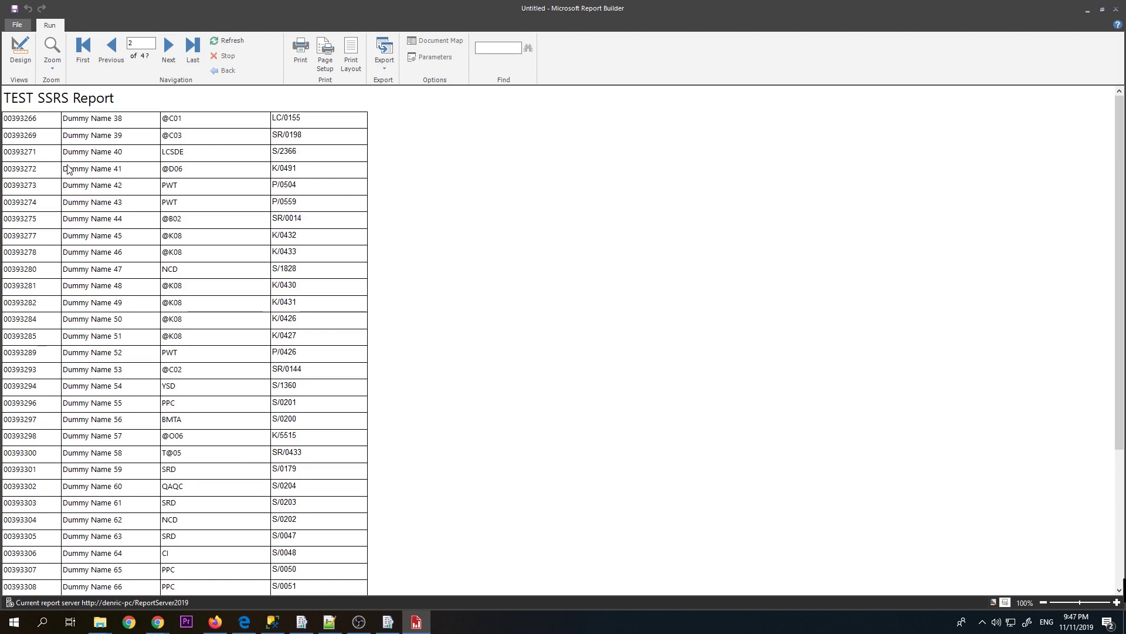
click(20, 50)
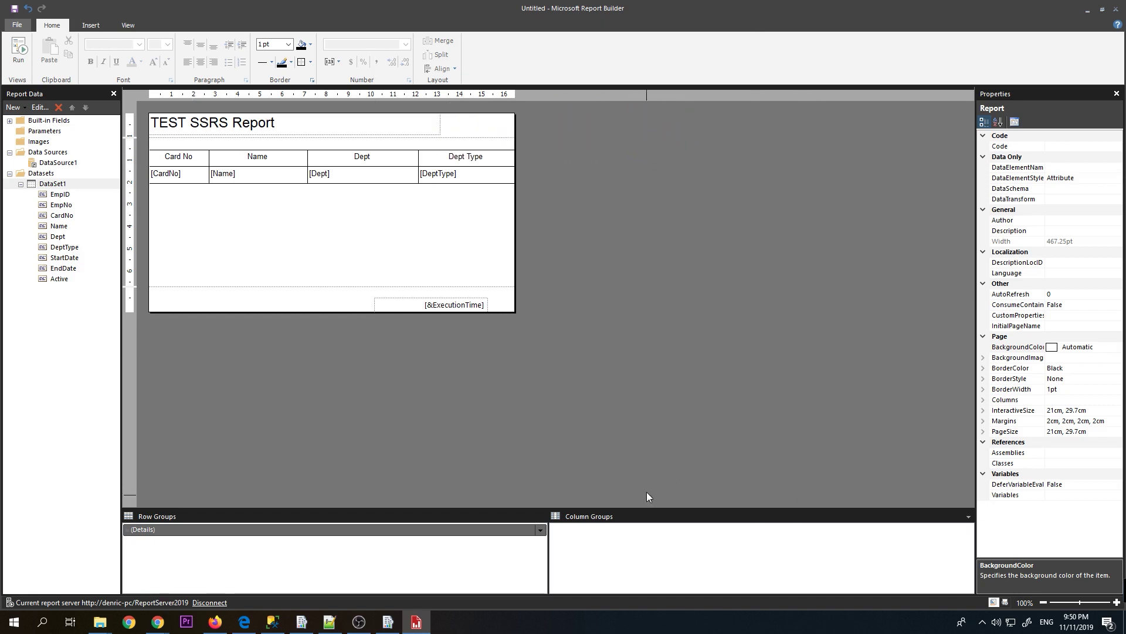
- Switch the table's grouping pane to Advanced Mode
click(203, 160)
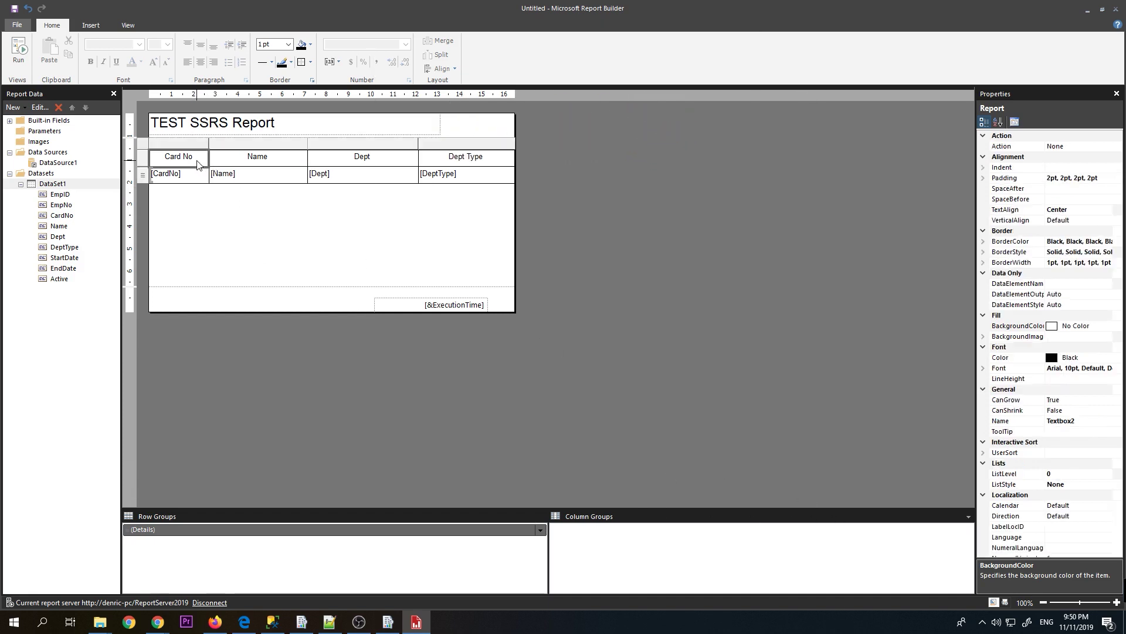
click(969, 517)
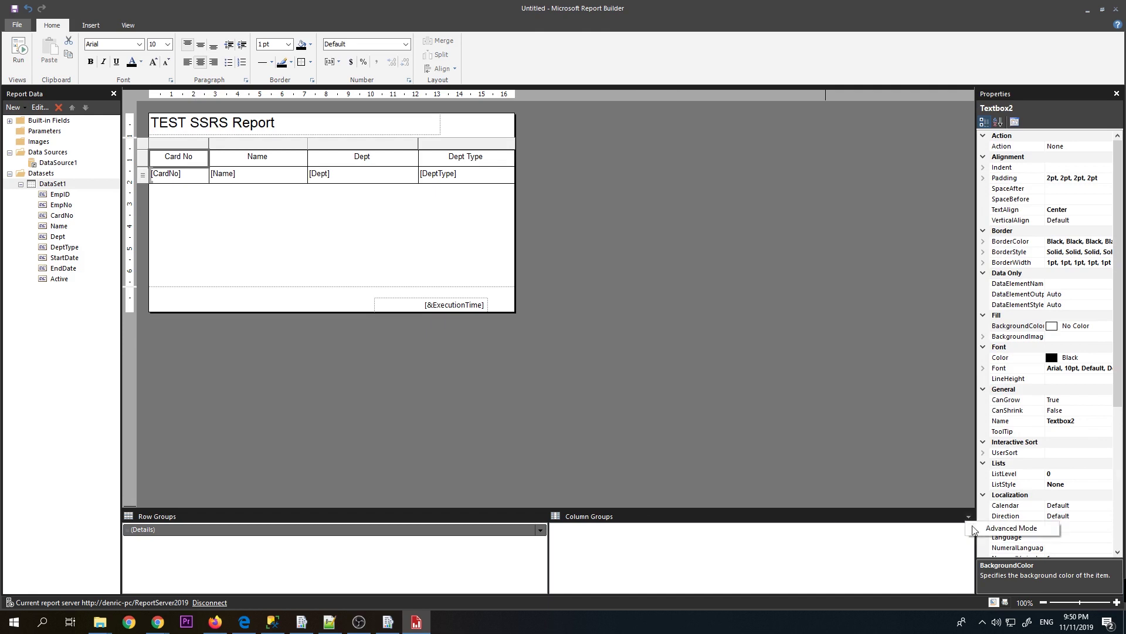
click(981, 528)
click(579, 341)
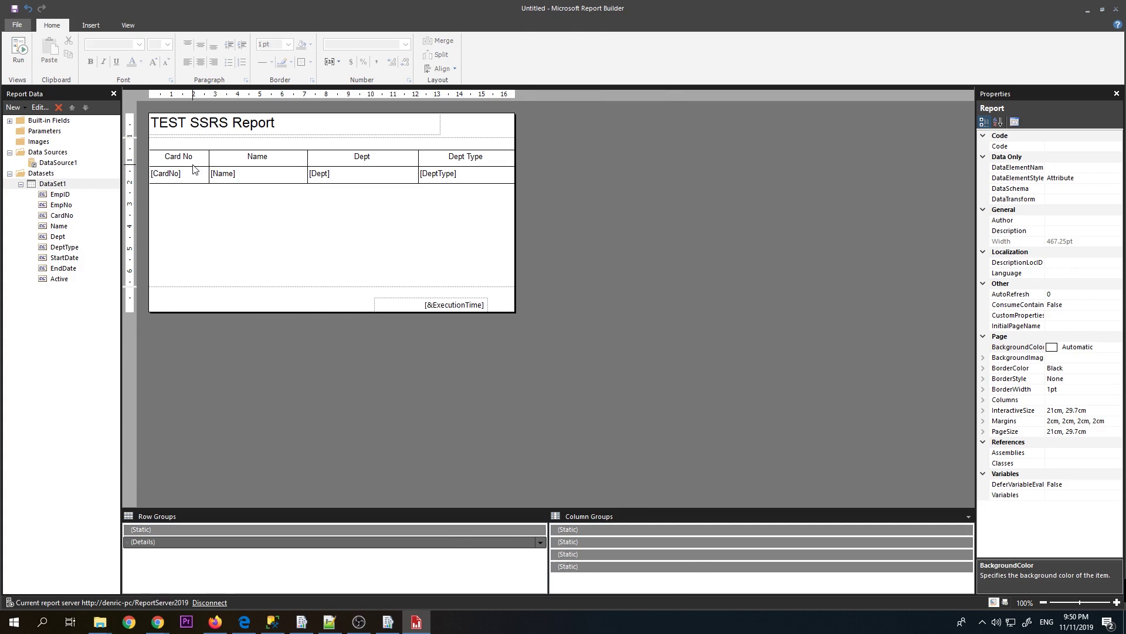
- Set the static header row's FixedData and RepeatOnNewPage to True, then preview the report
click(292, 531)
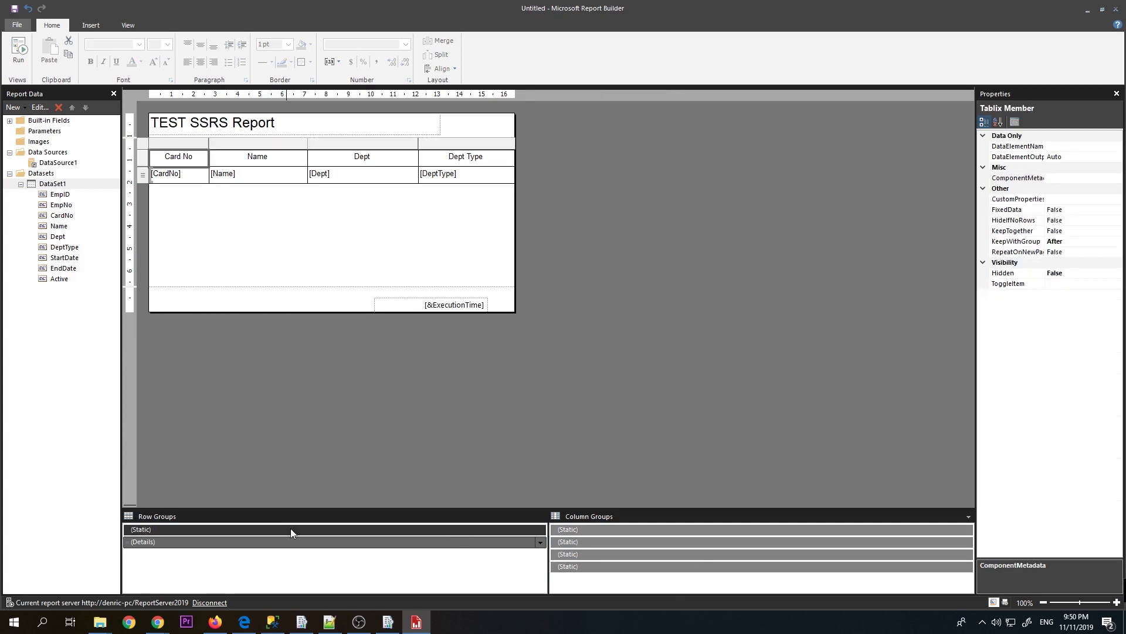
double_click(1027, 212)
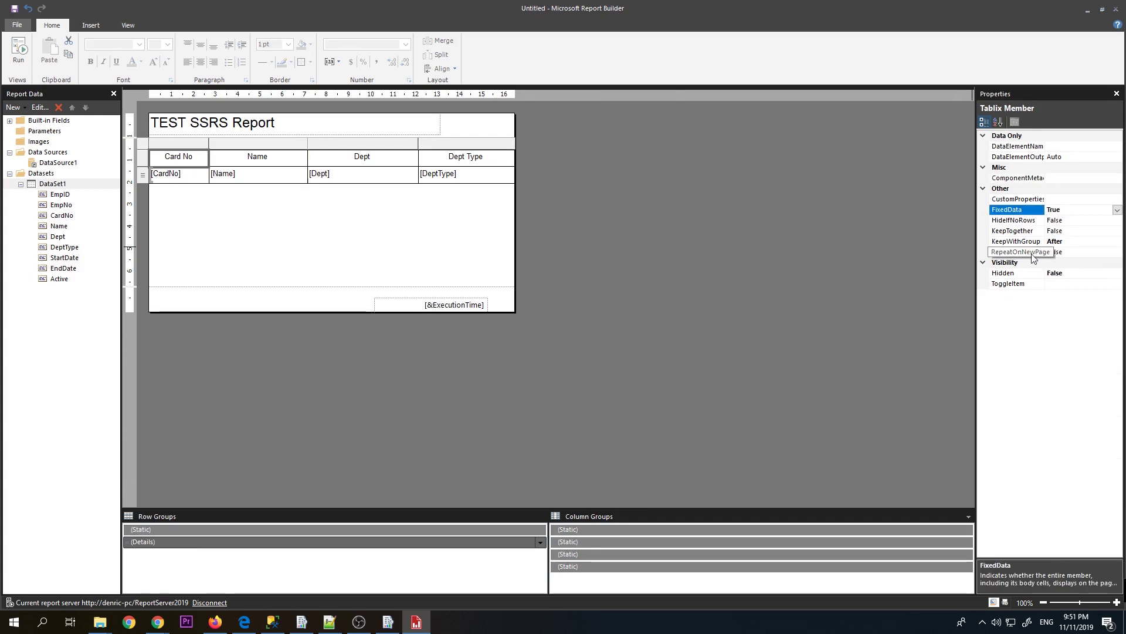
double_click(1013, 256)
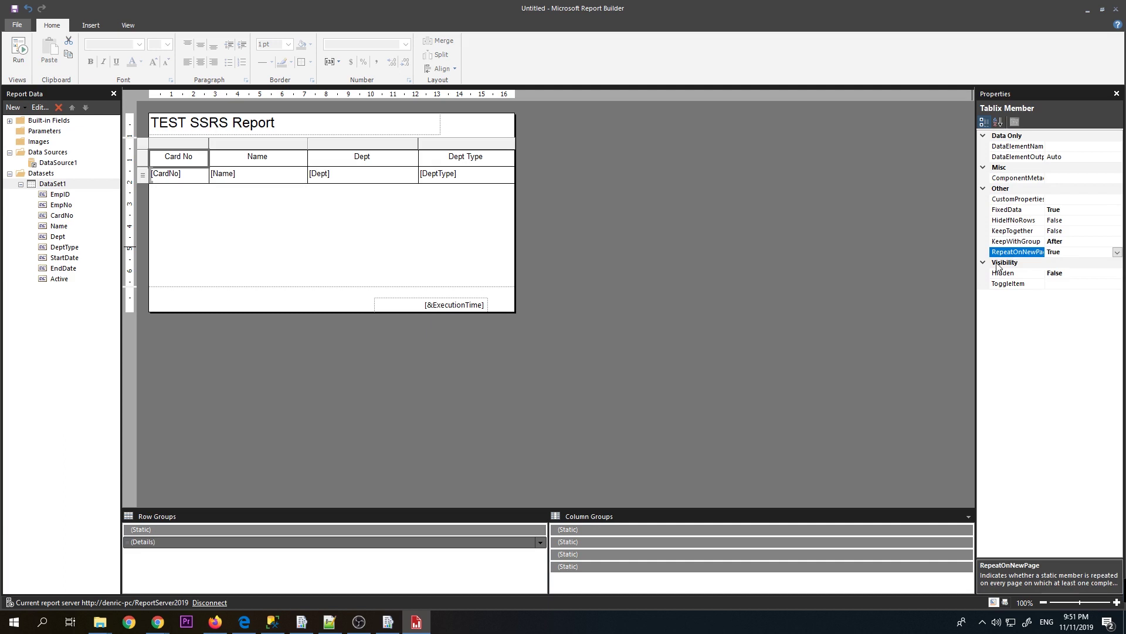
click(18, 50)
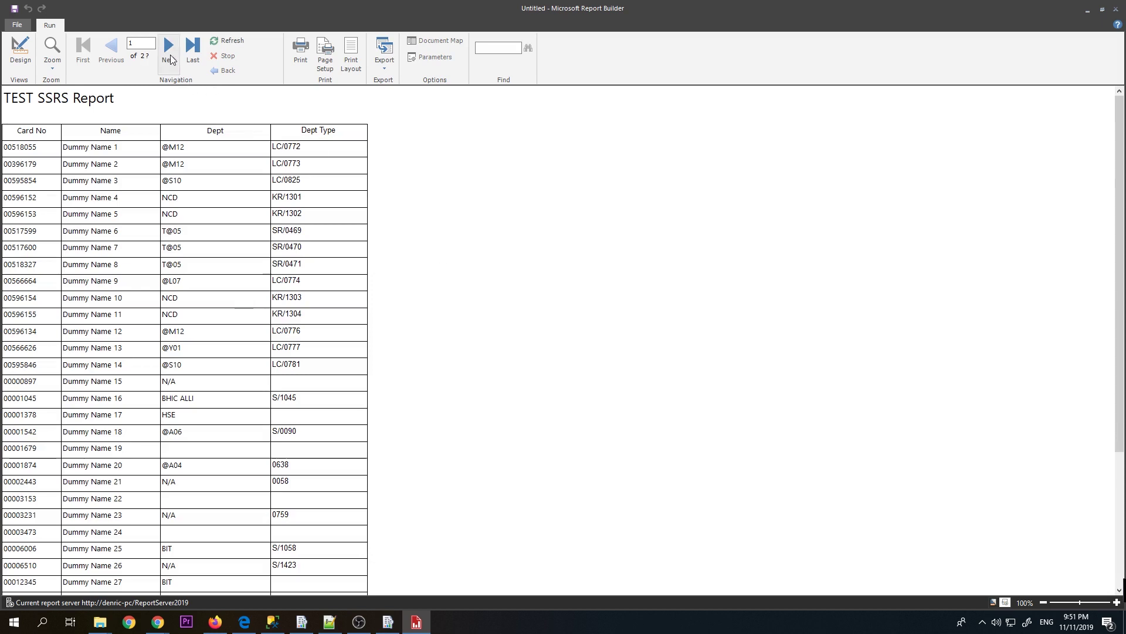
- Step through preview pages 2 and 3 to confirm the Card No, Name, Dept, Dept Type headers repeat
click(169, 53)
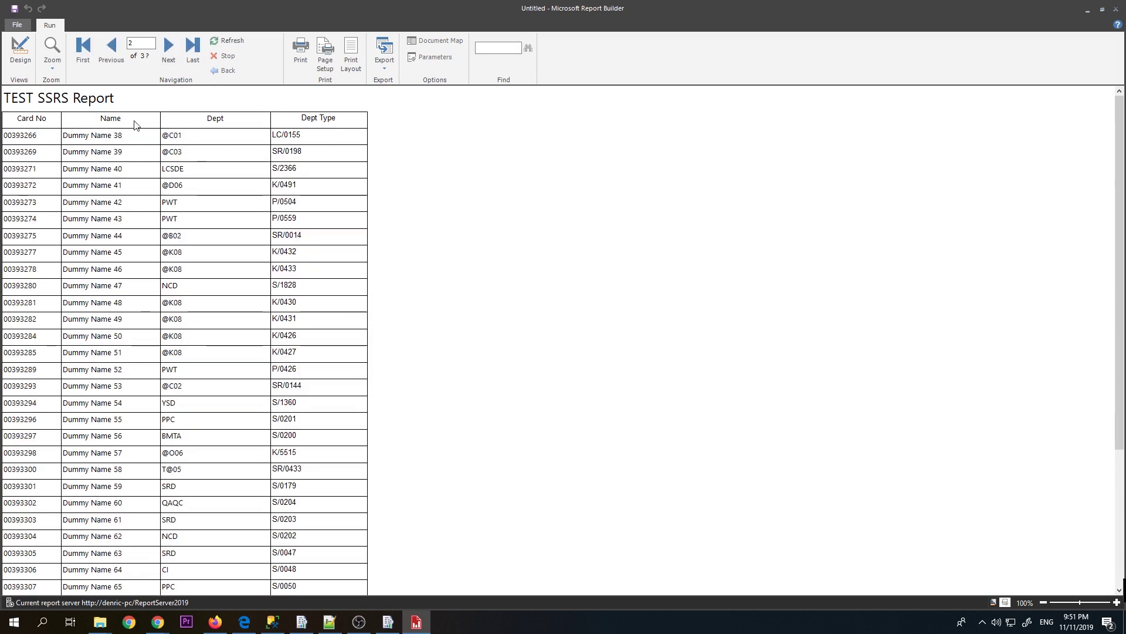
click(170, 54)
click(173, 56)
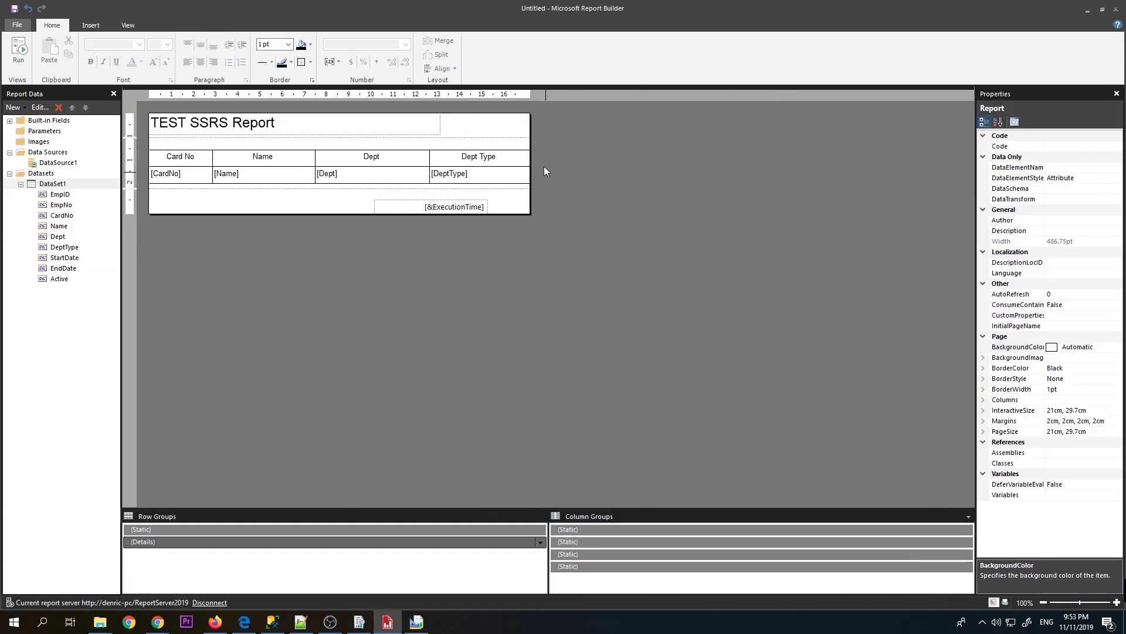
- Widen the report body to 19 cm on the ruler and select the table
drag(529, 144, 562, 144)
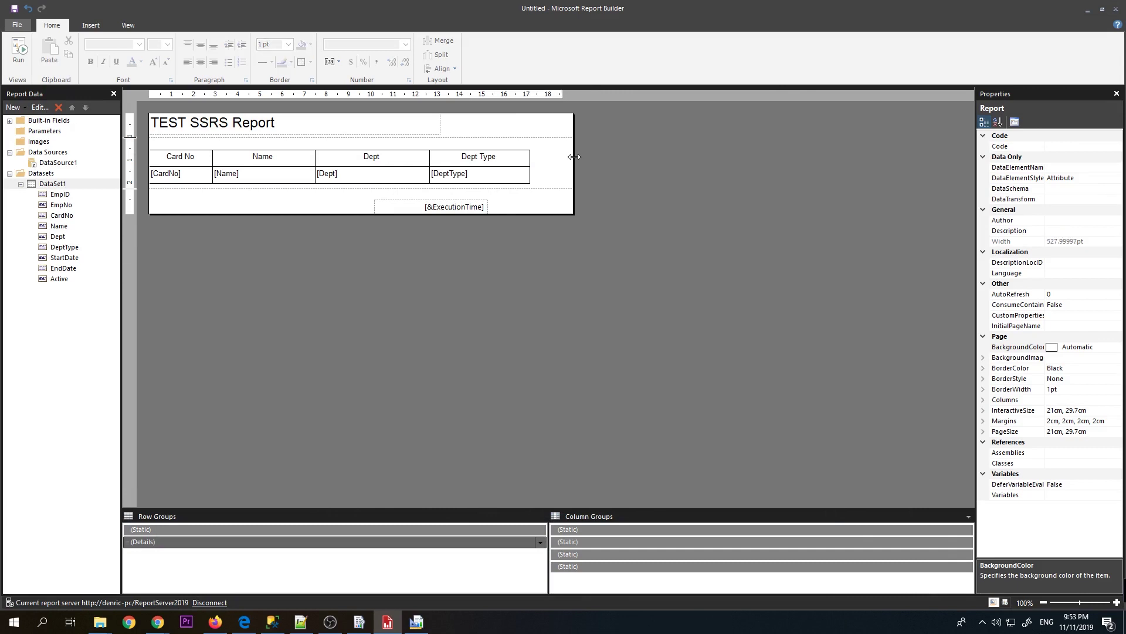
drag(574, 157, 582, 162)
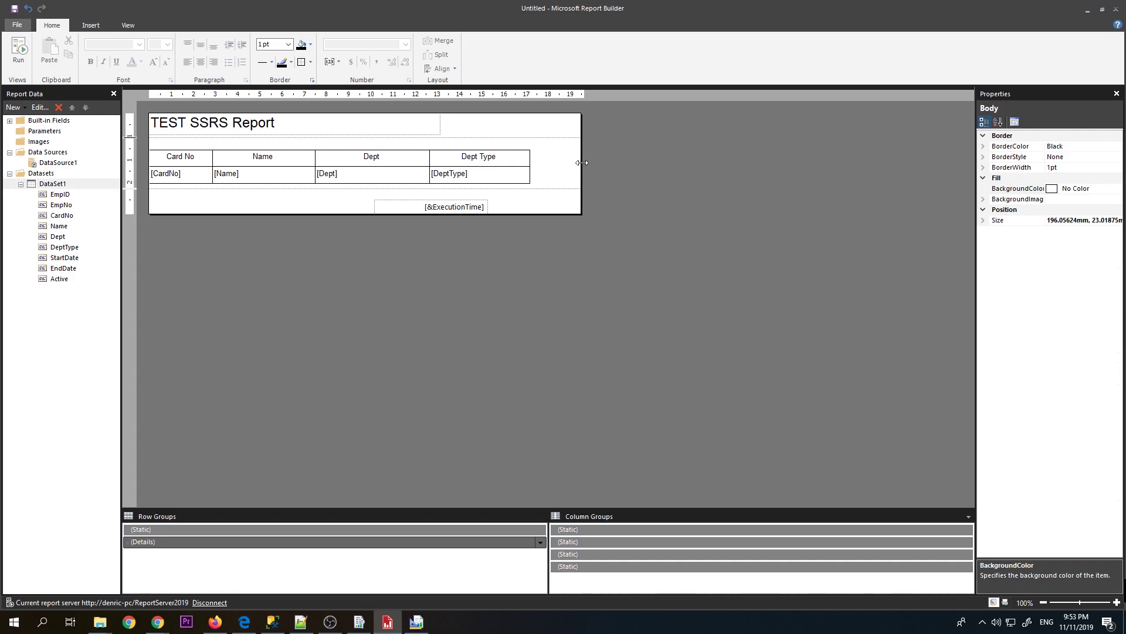
click(532, 165)
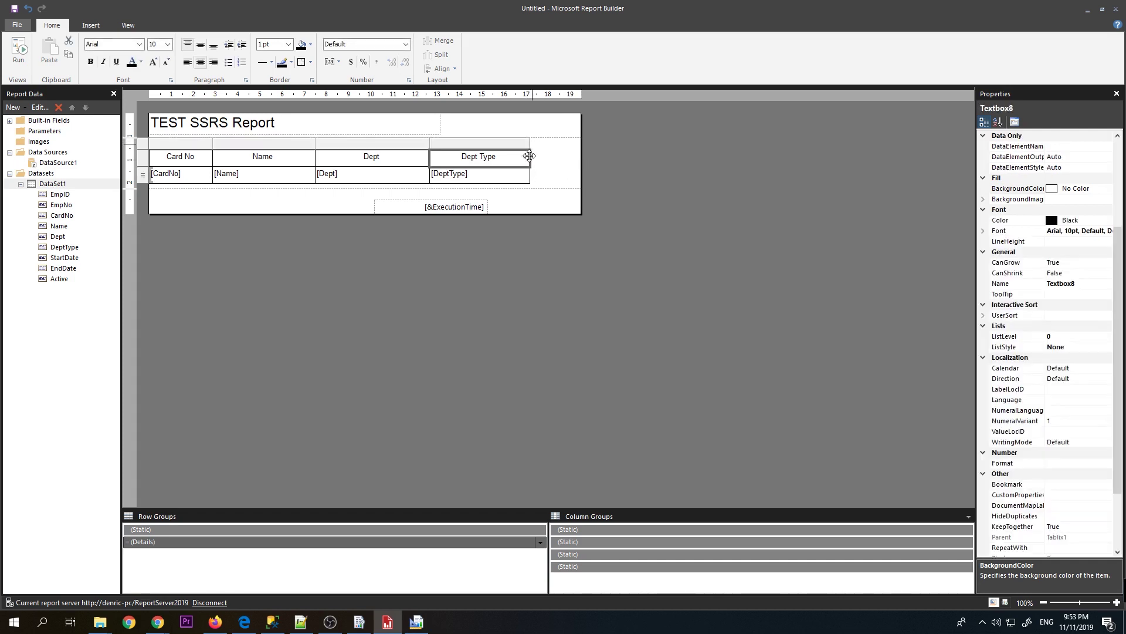
click(535, 187)
click(530, 144)
- Resize the columns (wider Name and Dept, narrower Dept Type) and run the preview
mouse_move(530, 139)
mouse_down()
mouse_move(578, 141)
mouse_move(548, 142)
mouse_up()
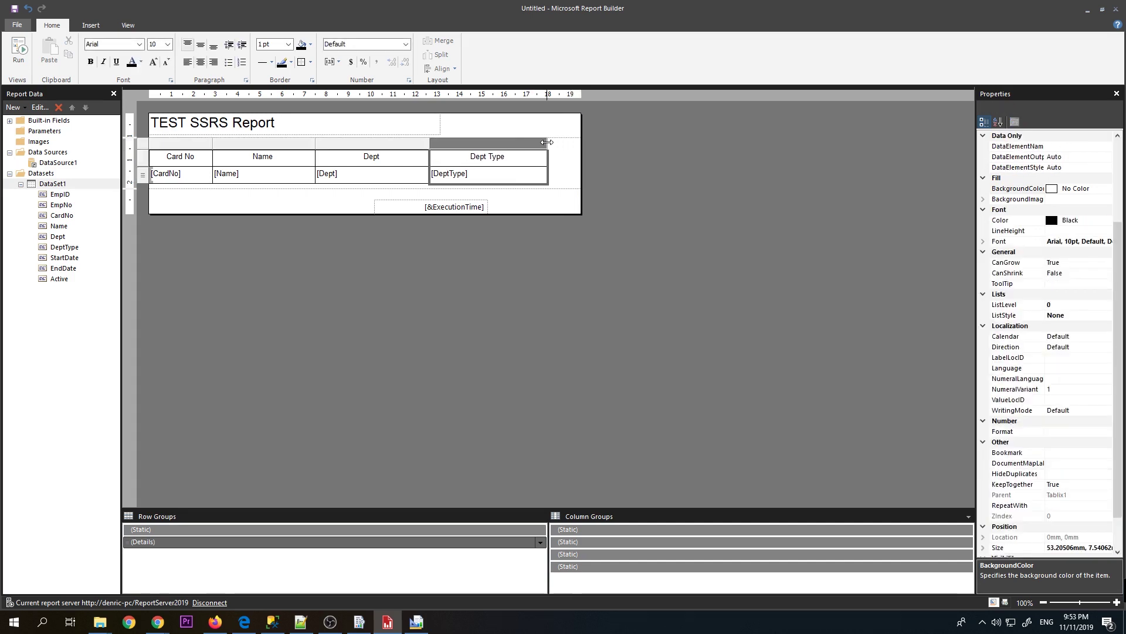
drag(315, 141, 348, 142)
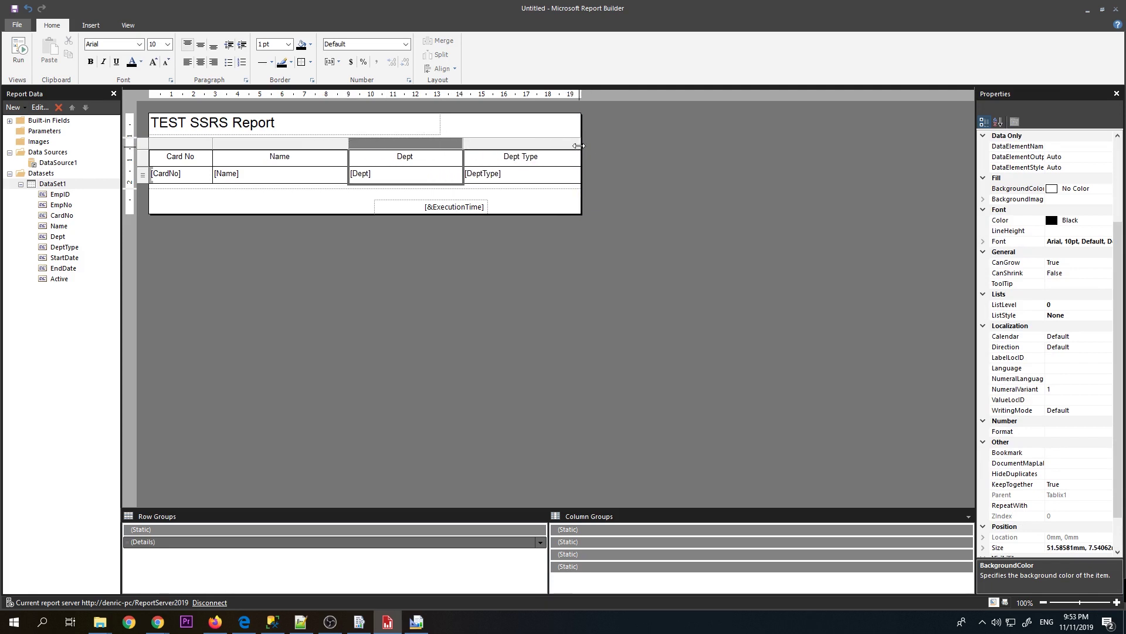
drag(580, 143, 549, 142)
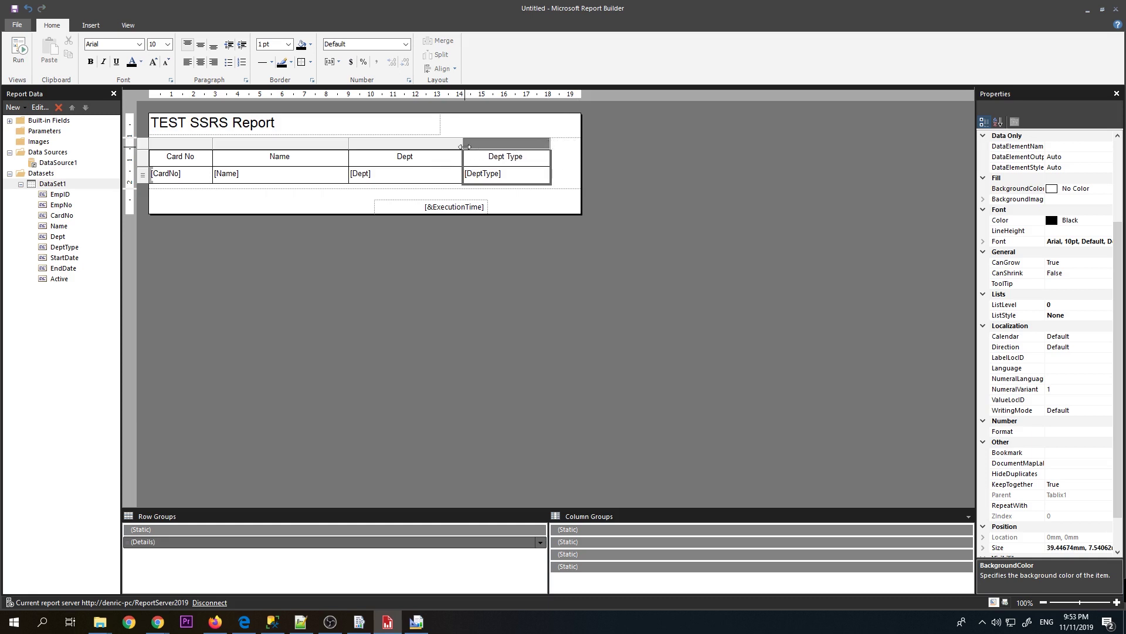
click(465, 145)
drag(465, 145, 496, 147)
click(670, 169)
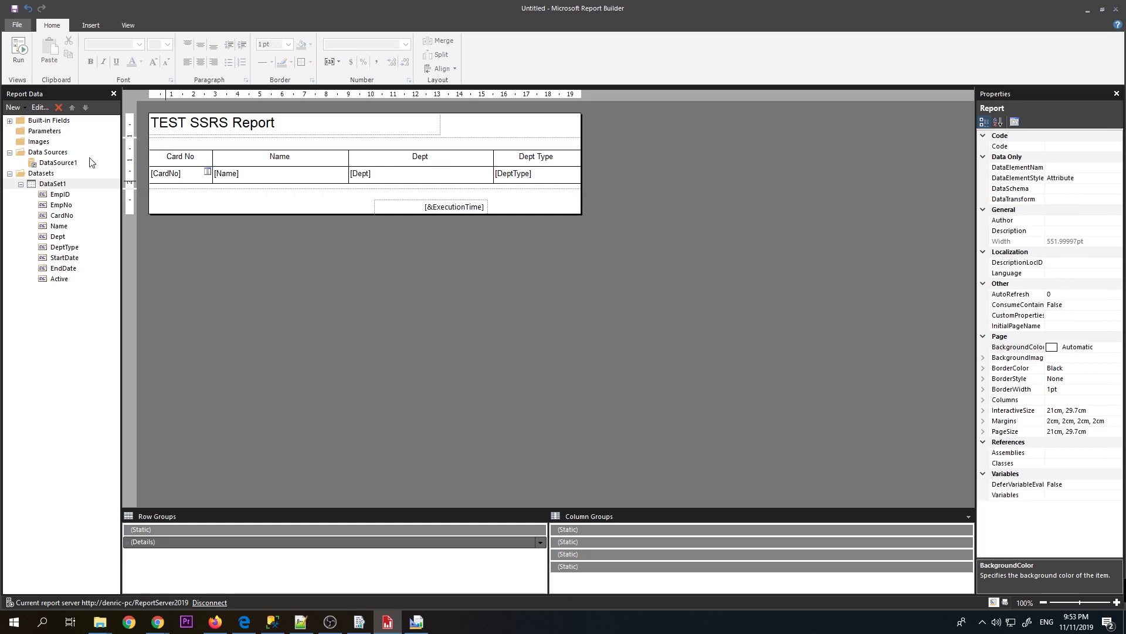
click(17, 56)
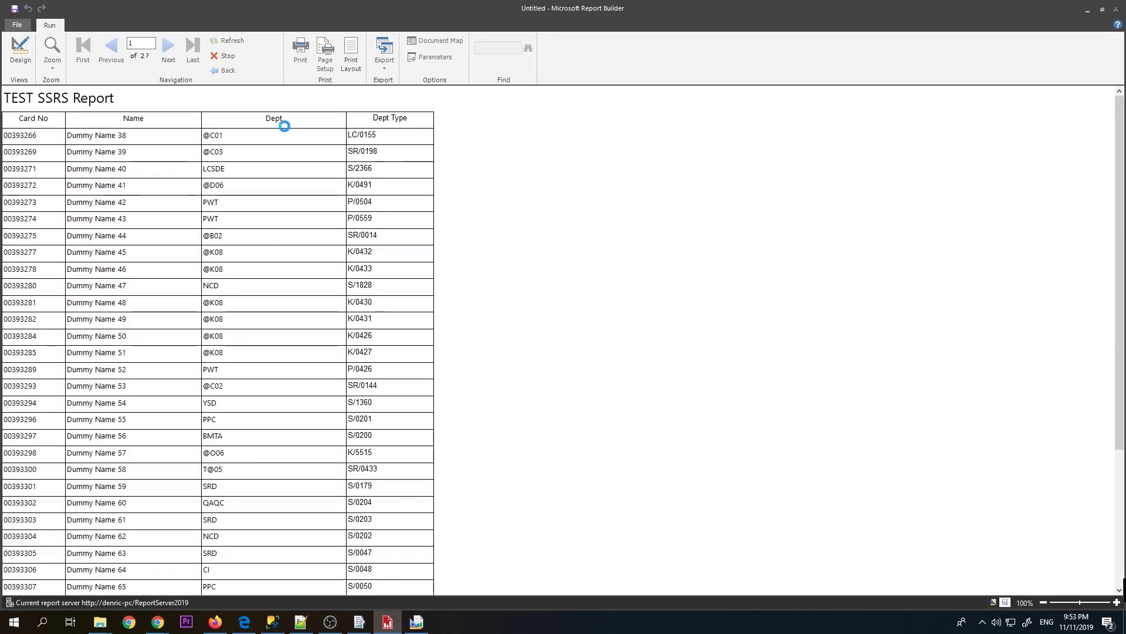
- Go back to design view after checking the widened four-column table
click(20, 50)
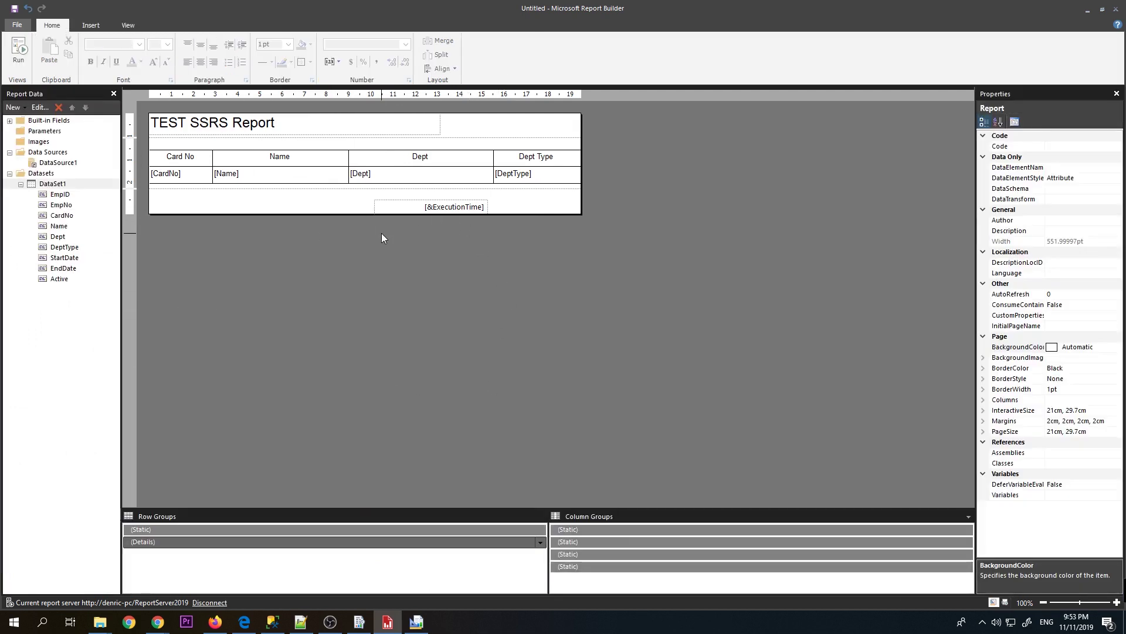
- Save the report to ReportServer2019 as TESTReport1 in place of Untitled
click(17, 24)
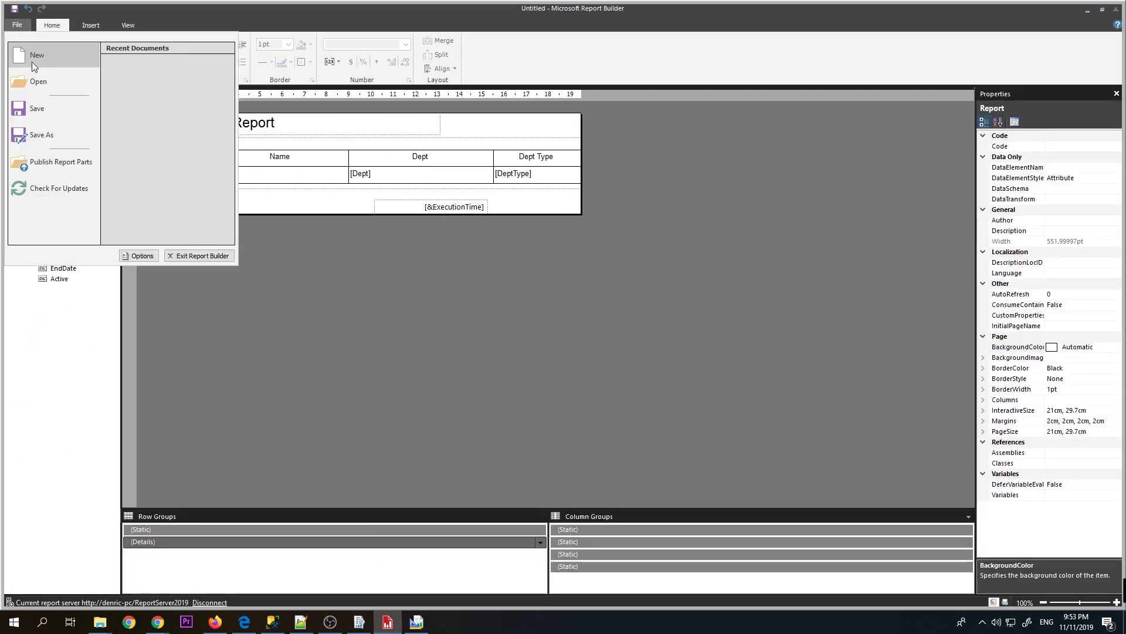
click(33, 138)
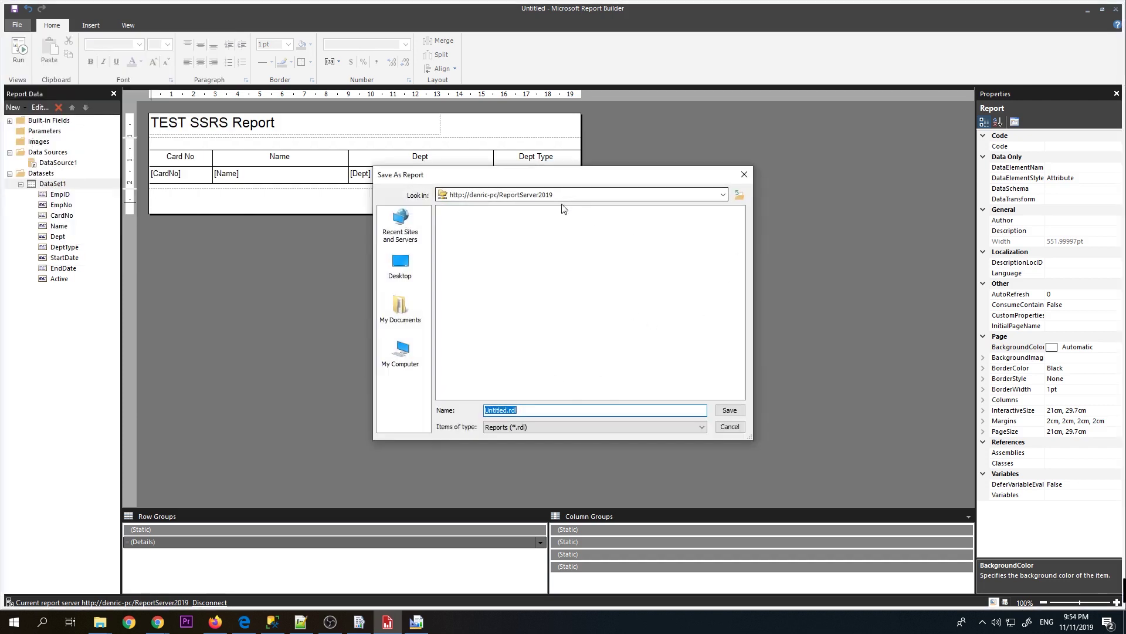
click(571, 410)
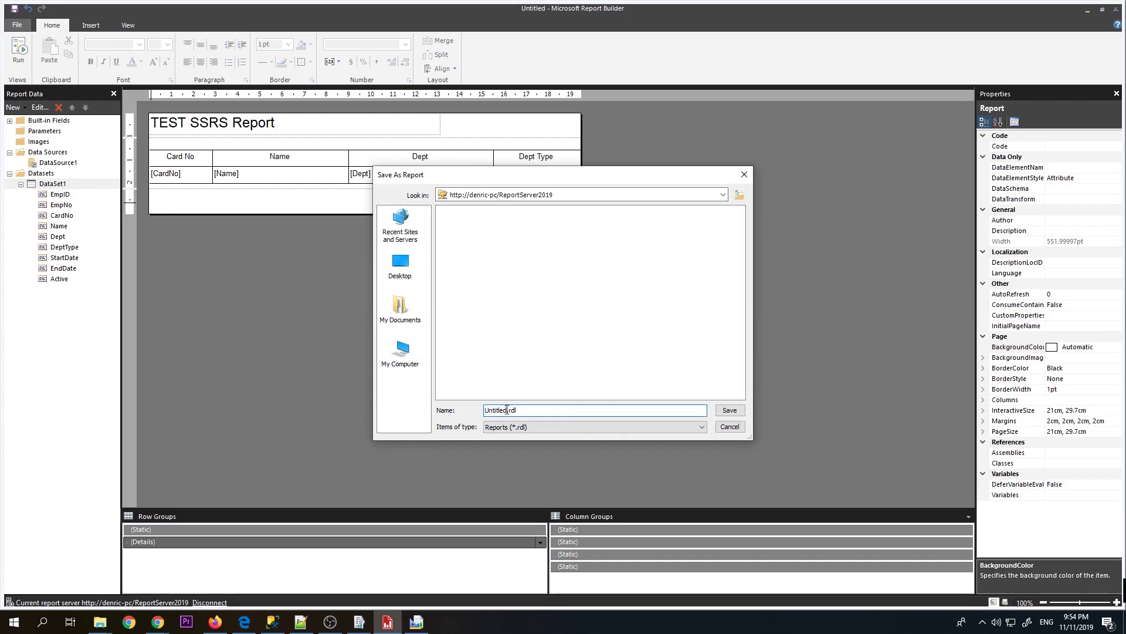
drag(509, 410, 415, 386)
text(TESTReport1)
key(Return)
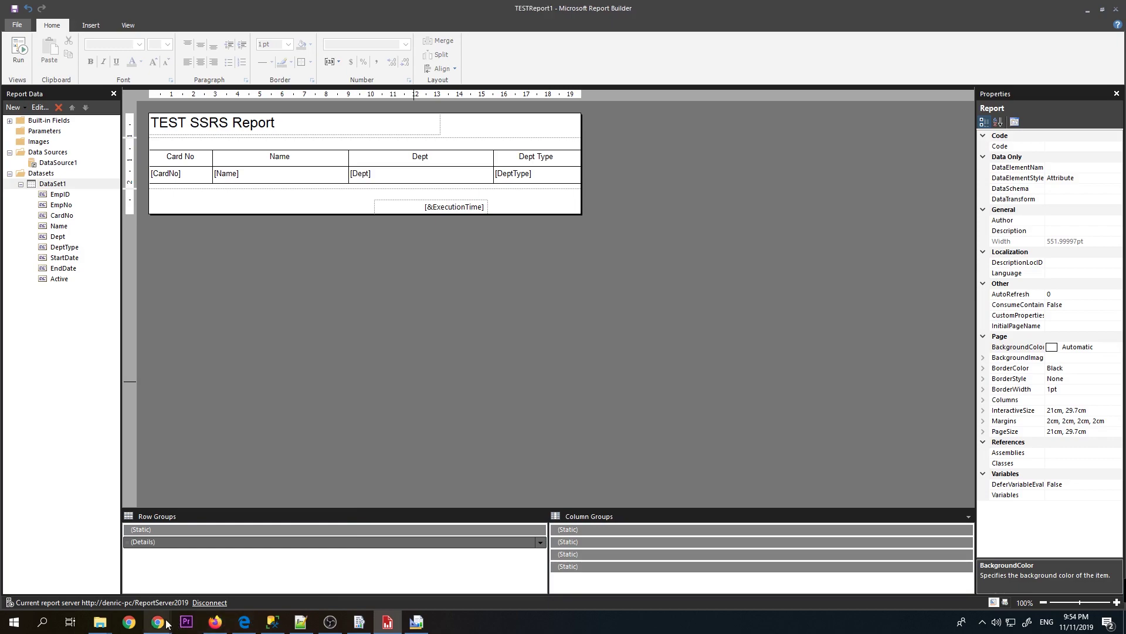
- Bring up the SSRS web portal in Chrome and reload it with F5 to list TESTReport1
mouse_move(156, 627)
click(188, 581)
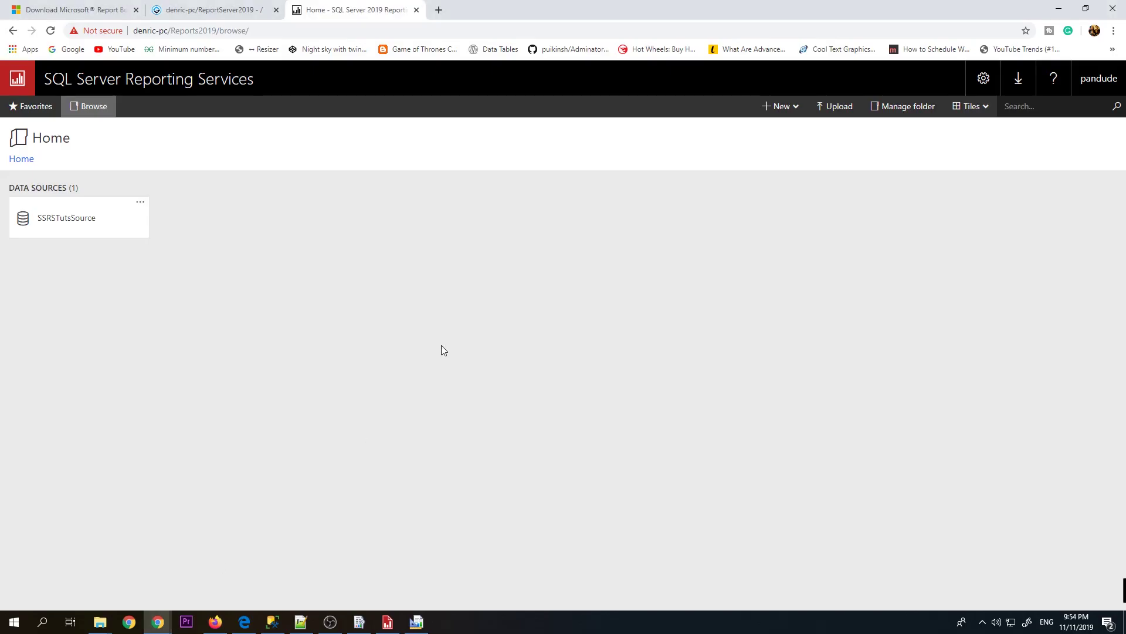
right_click(441, 347)
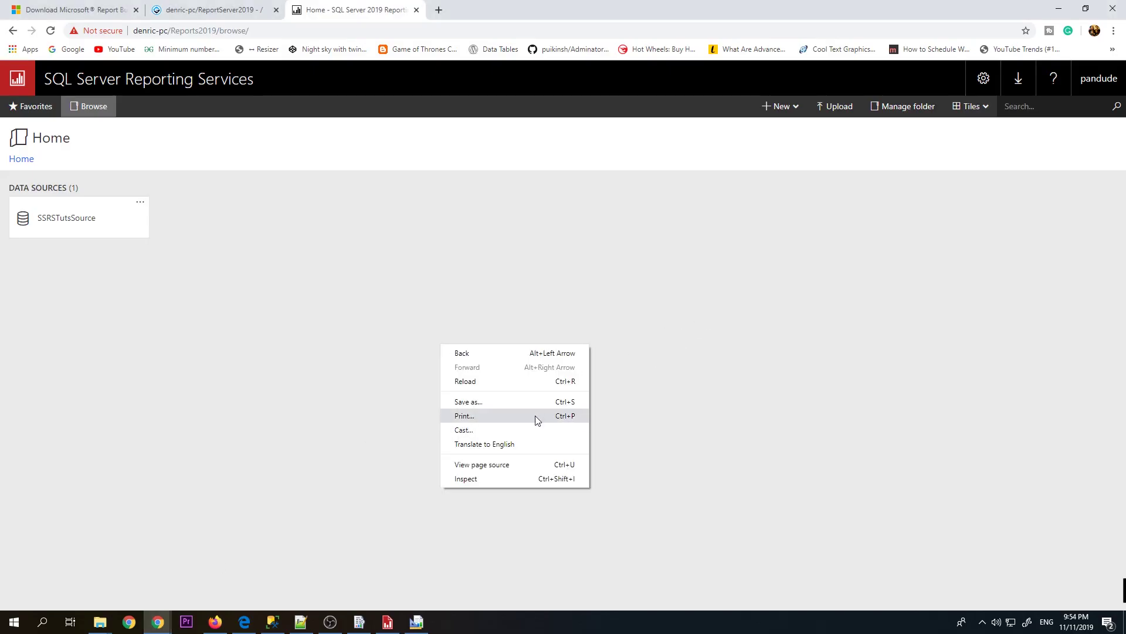
click(757, 333)
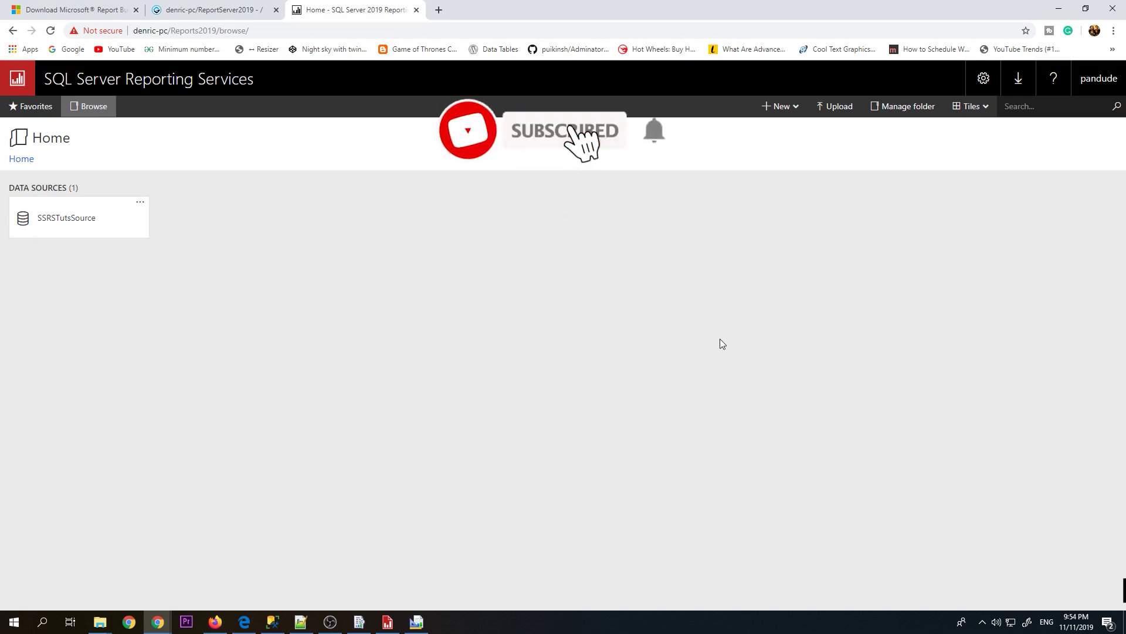
key(F5)
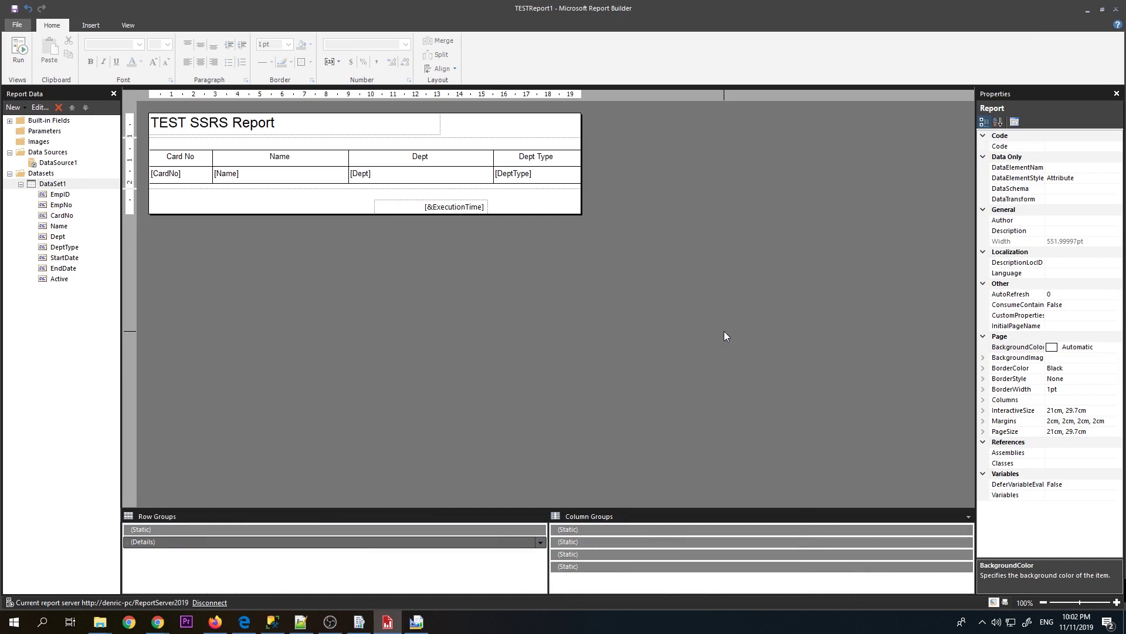
- Add a text parameter named HeaderTitle, with prompt HeaderTitle, under Report Data's Parameters
click(59, 131)
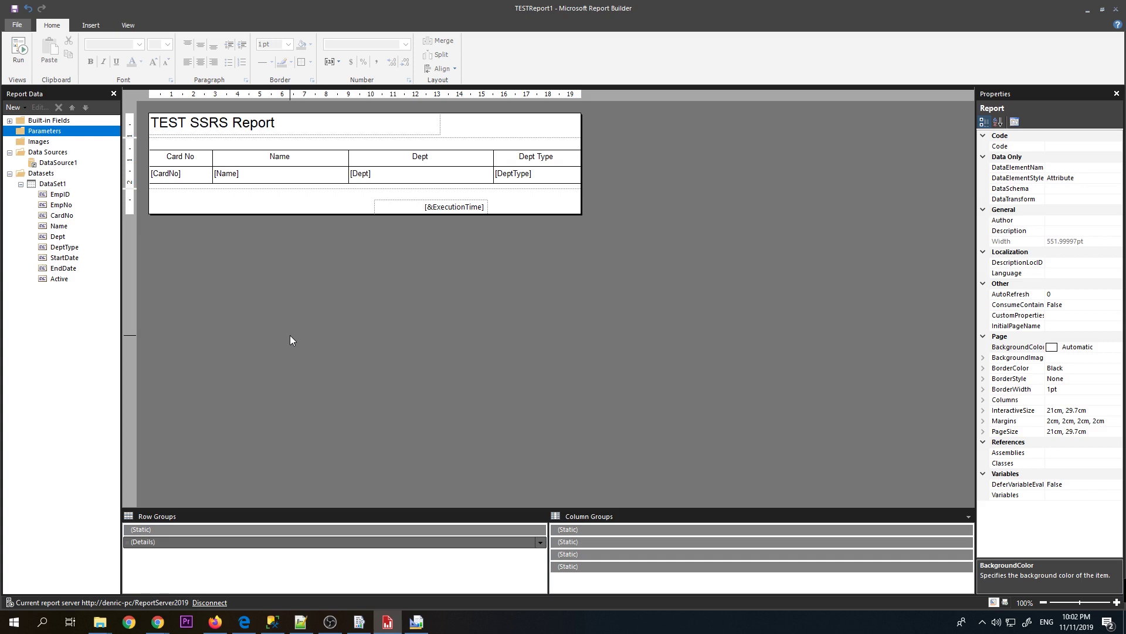
right_click(78, 134)
click(112, 146)
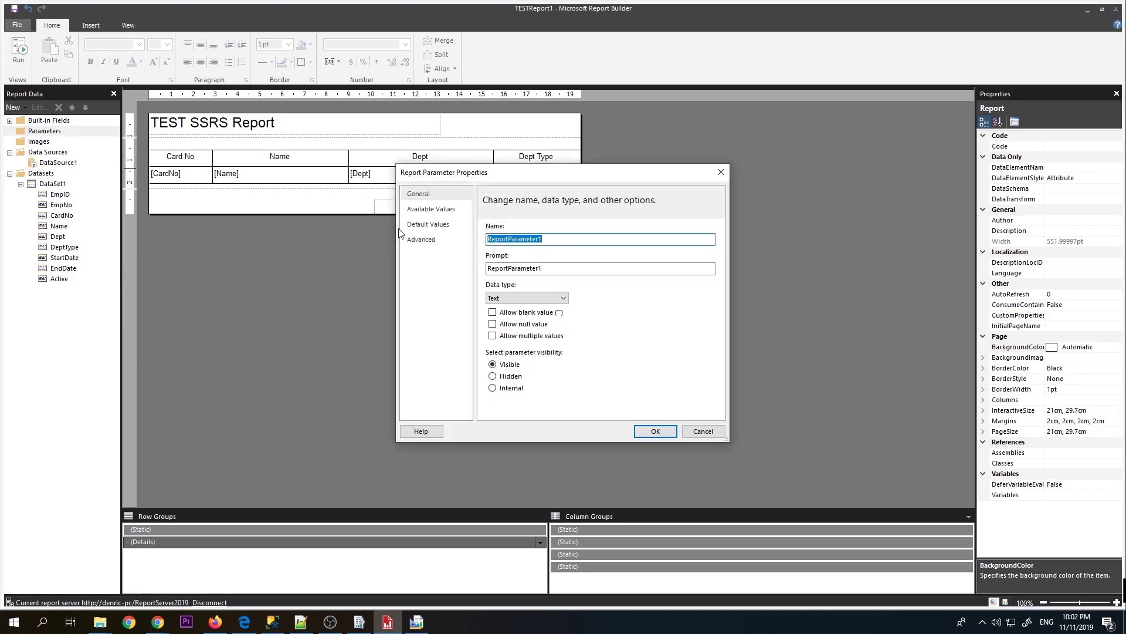
text(HeaderTitle)
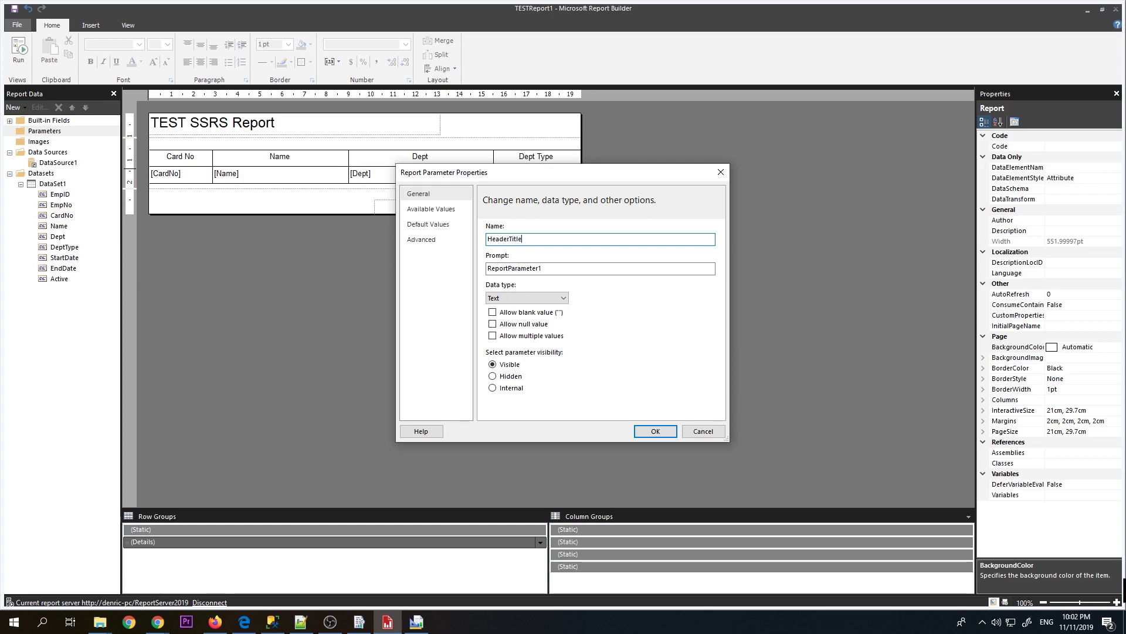
key(Tab)
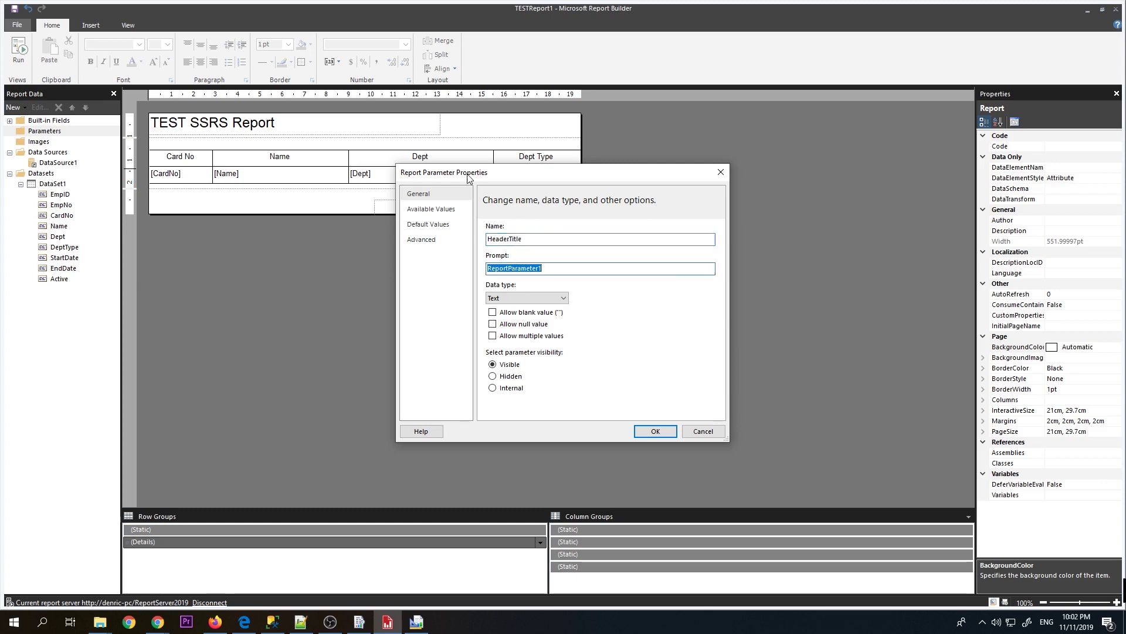
key(shift+Tab)
key(ctrl+c)
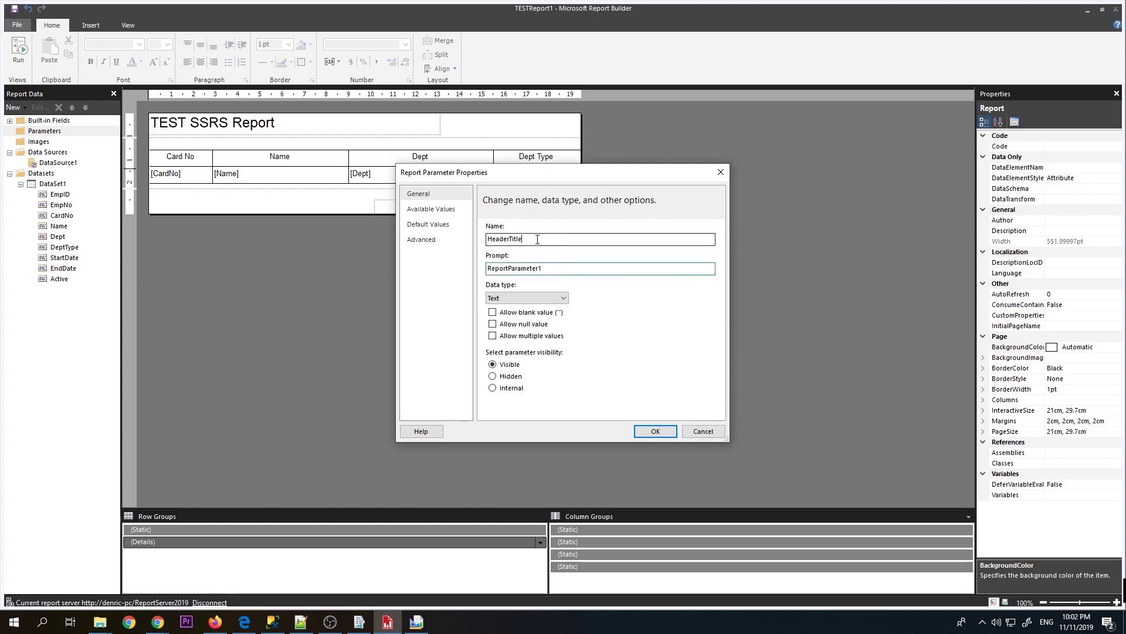
key(Tab)
key(ctrl+v)
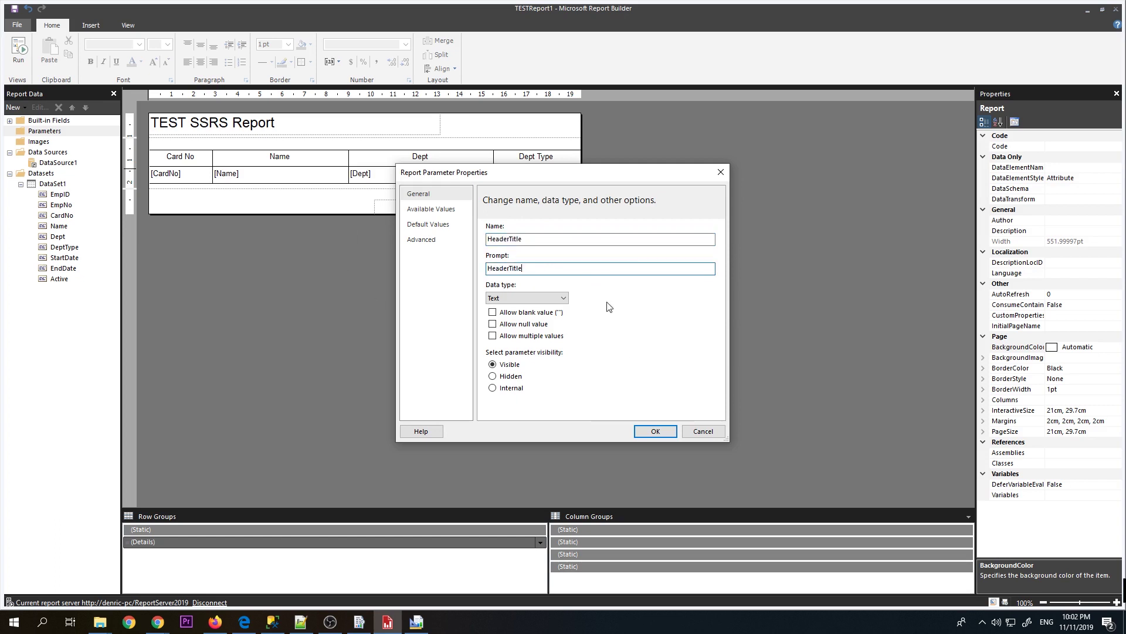
- Confirm the new parameter and stretch the title textbox wider across the header
click(657, 431)
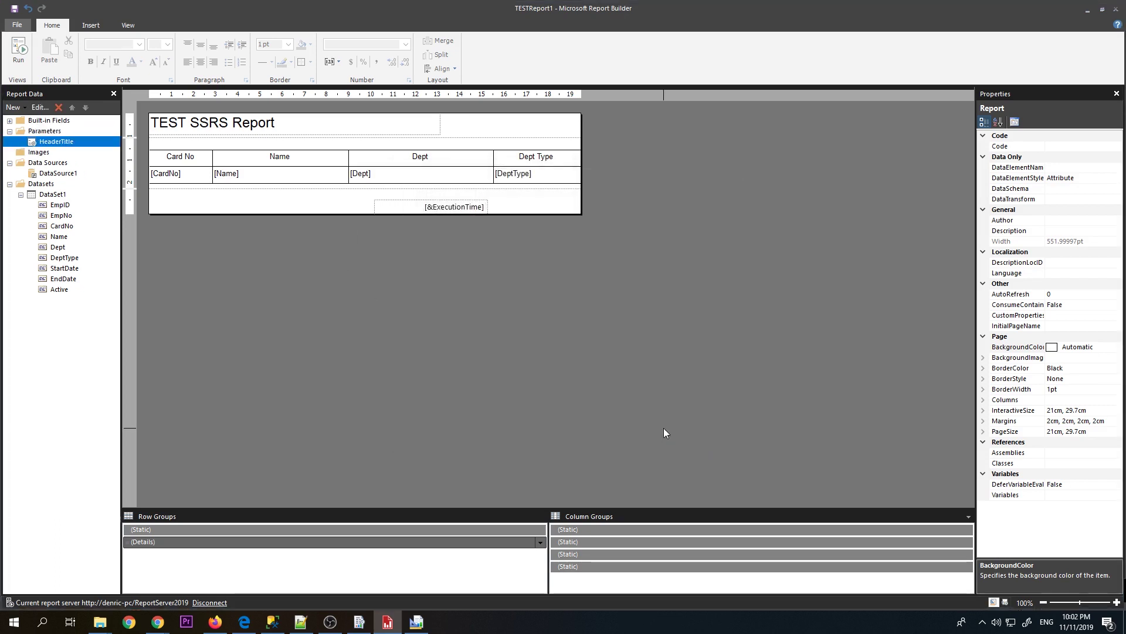
click(227, 129)
right_click(227, 128)
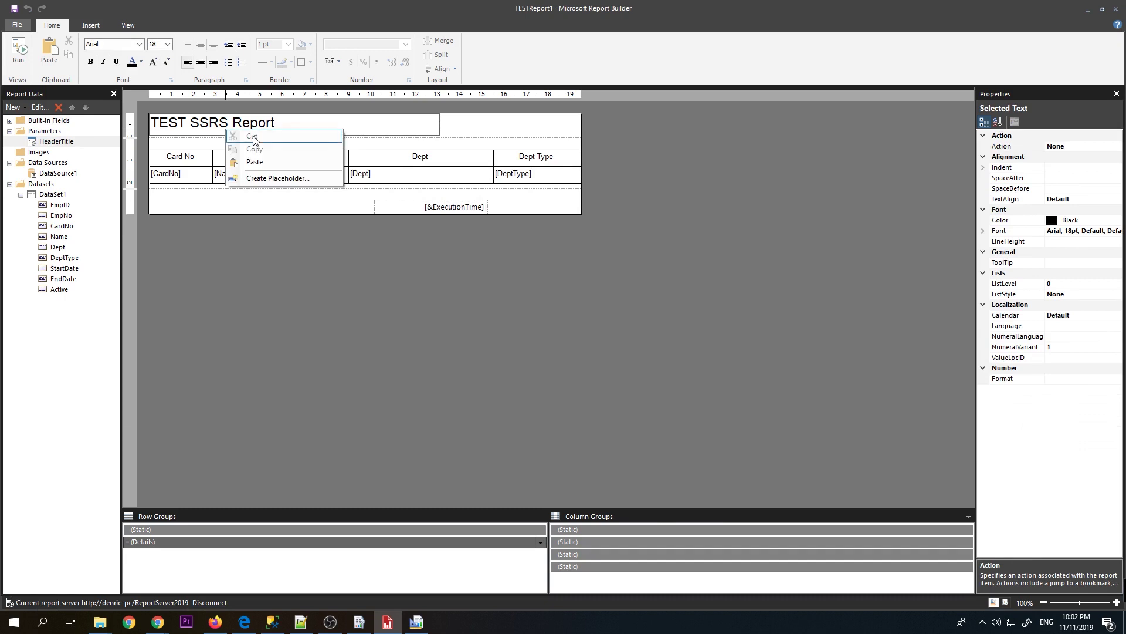
key(Escape)
click(519, 136)
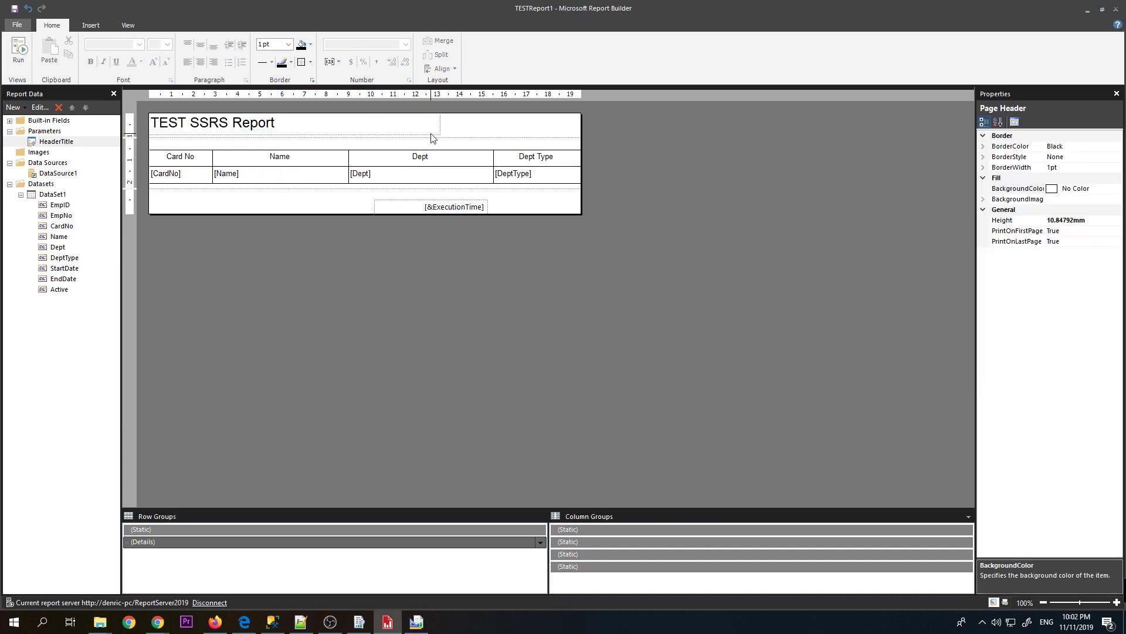
click(439, 123)
drag(440, 123, 557, 123)
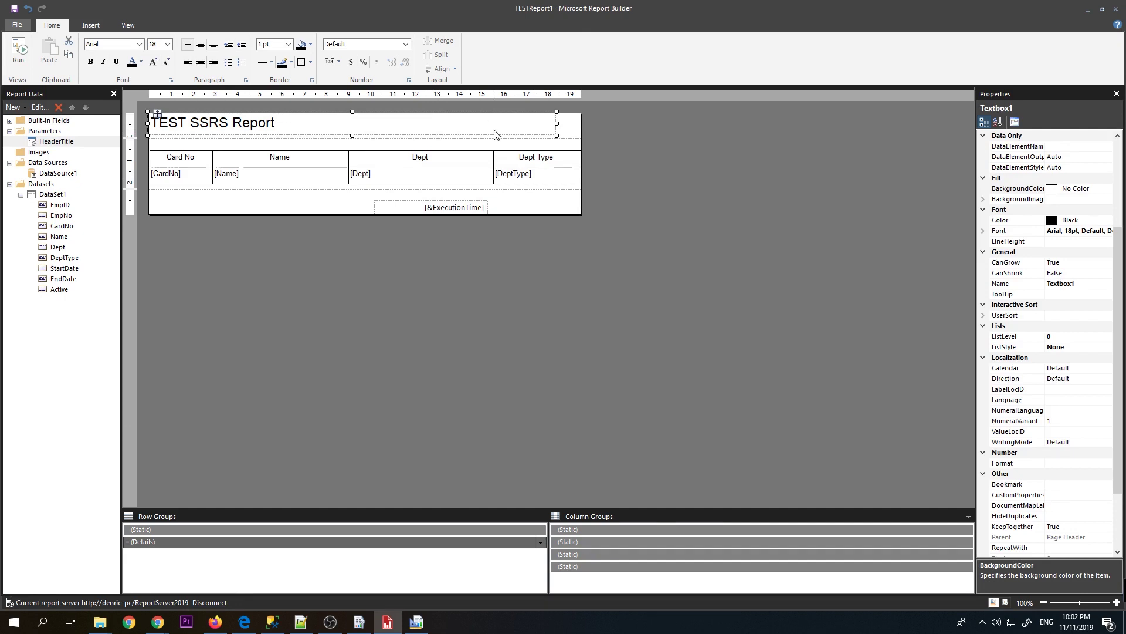
- Replace the TEST SSRS Report title with =Parameters!HeaderTitle.Value and run the report
right_click(495, 130)
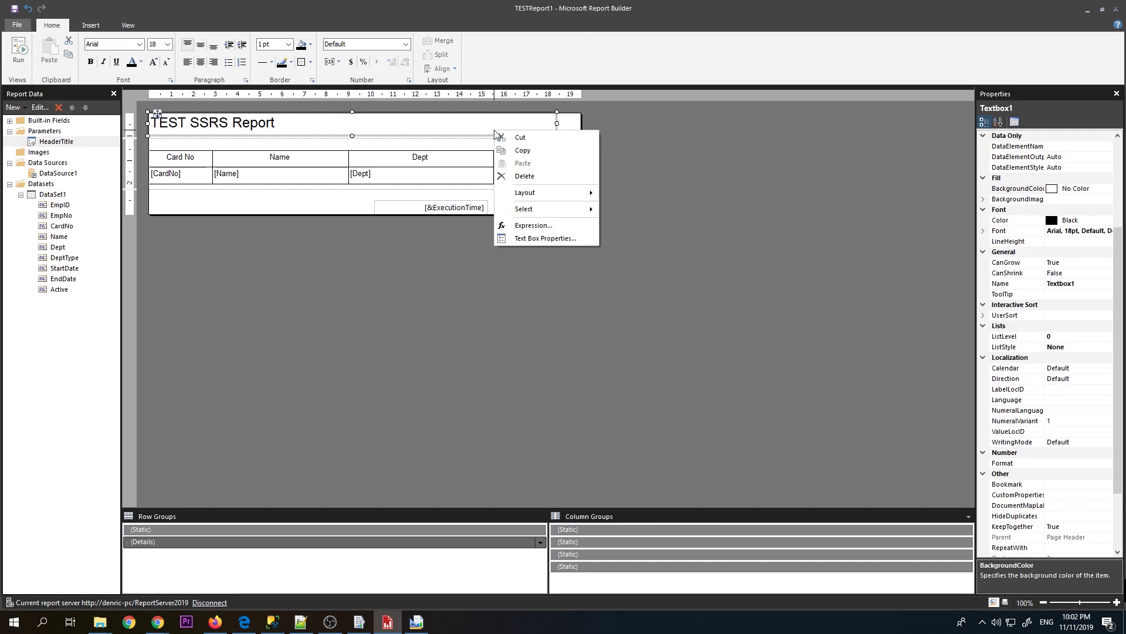
click(549, 223)
triple_click(528, 172)
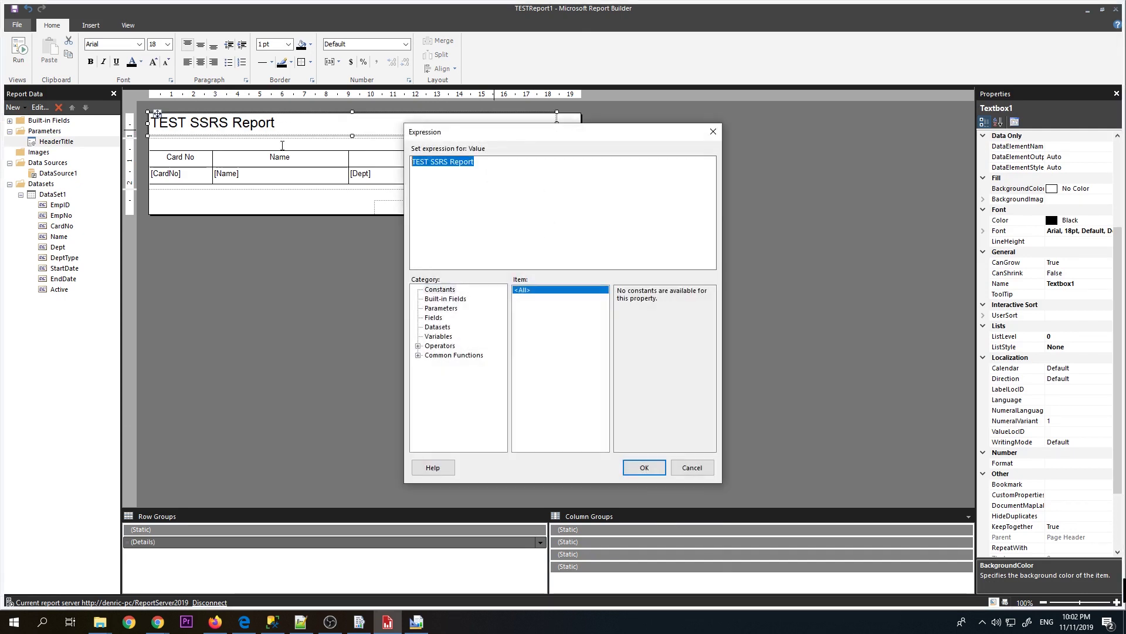
key(Delete)
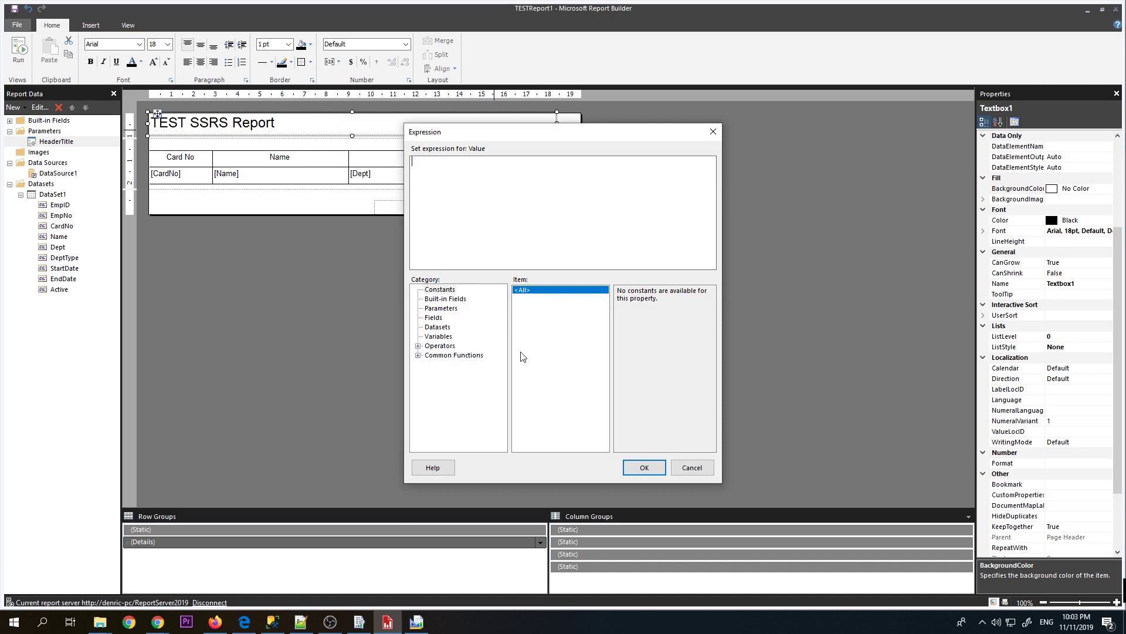
click(441, 309)
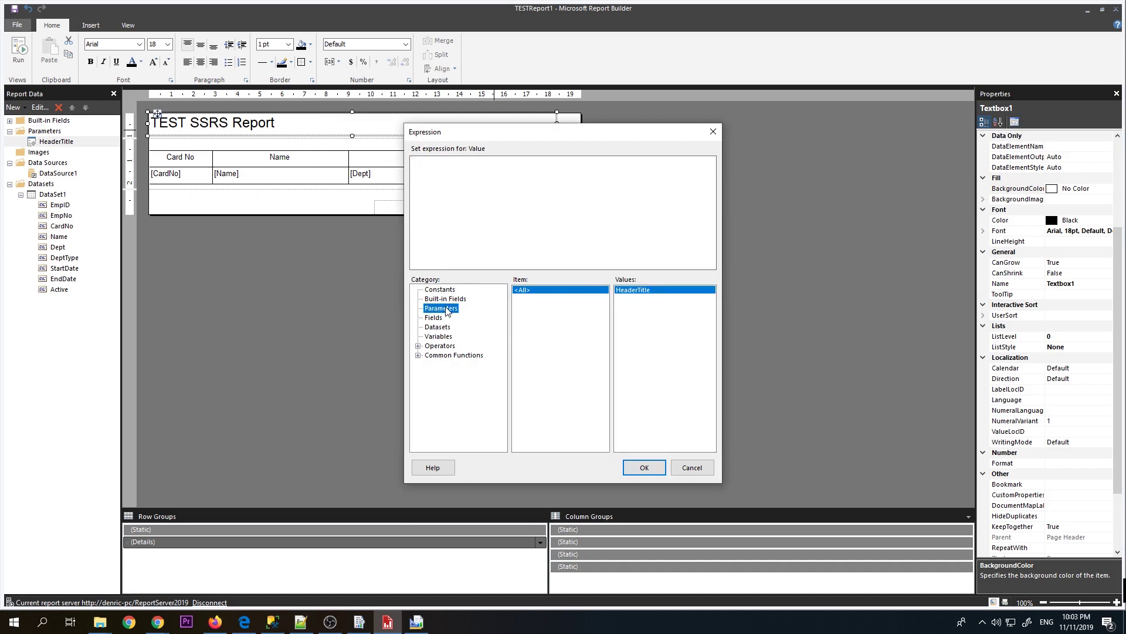
double_click(668, 290)
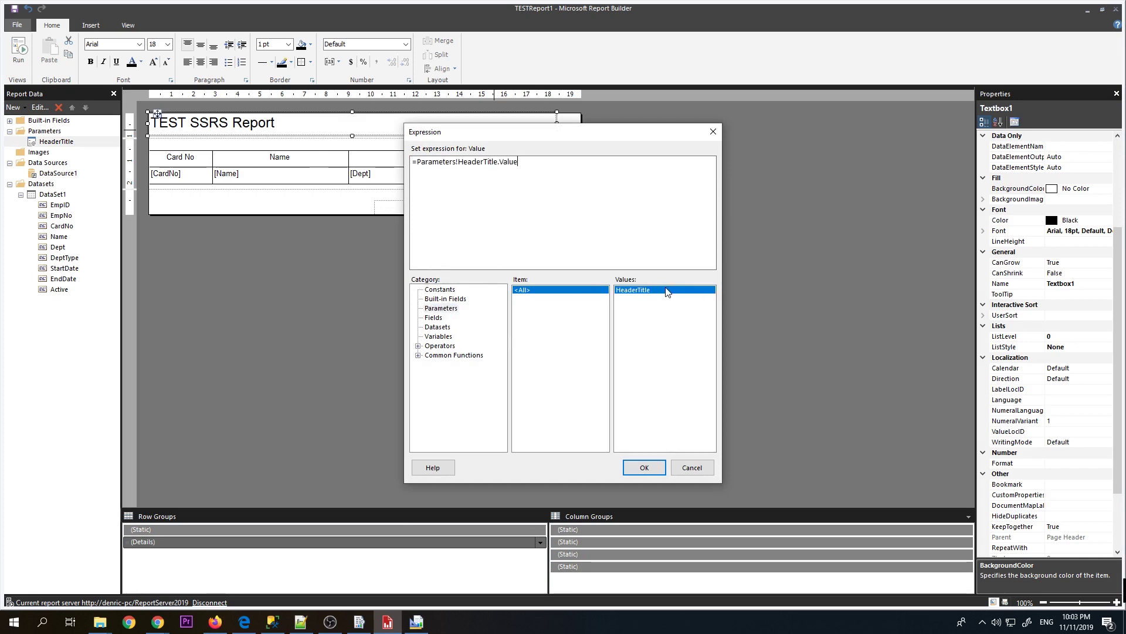
click(644, 467)
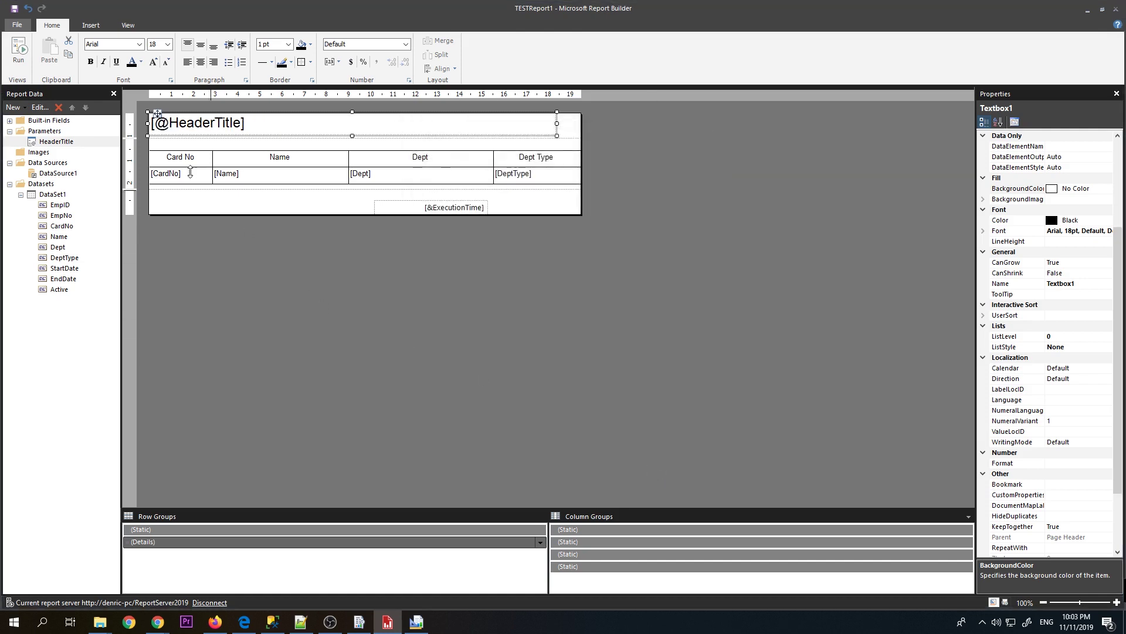
click(29, 67)
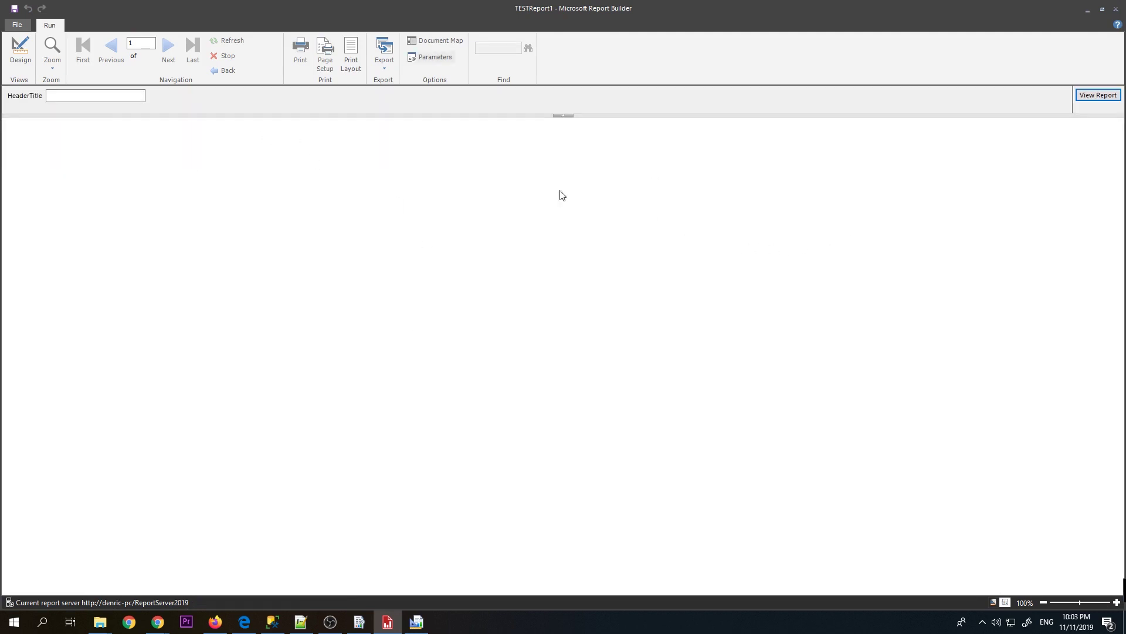
- Enter TEST Report as the HeaderTitle value and render the report
click(81, 97)
click(1097, 95)
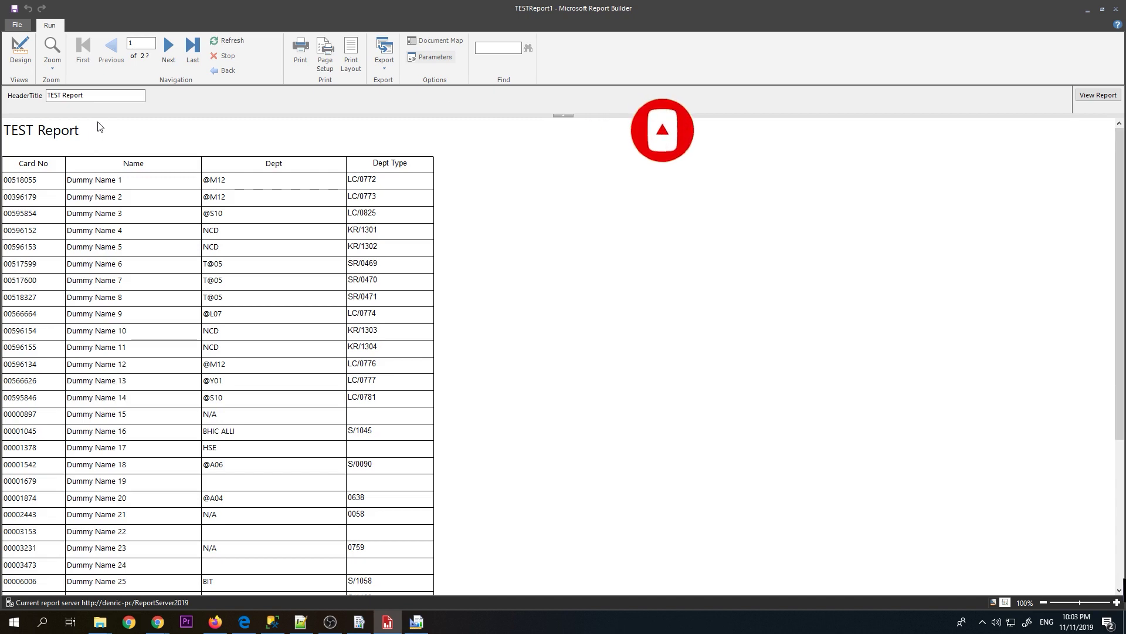
click(20, 50)
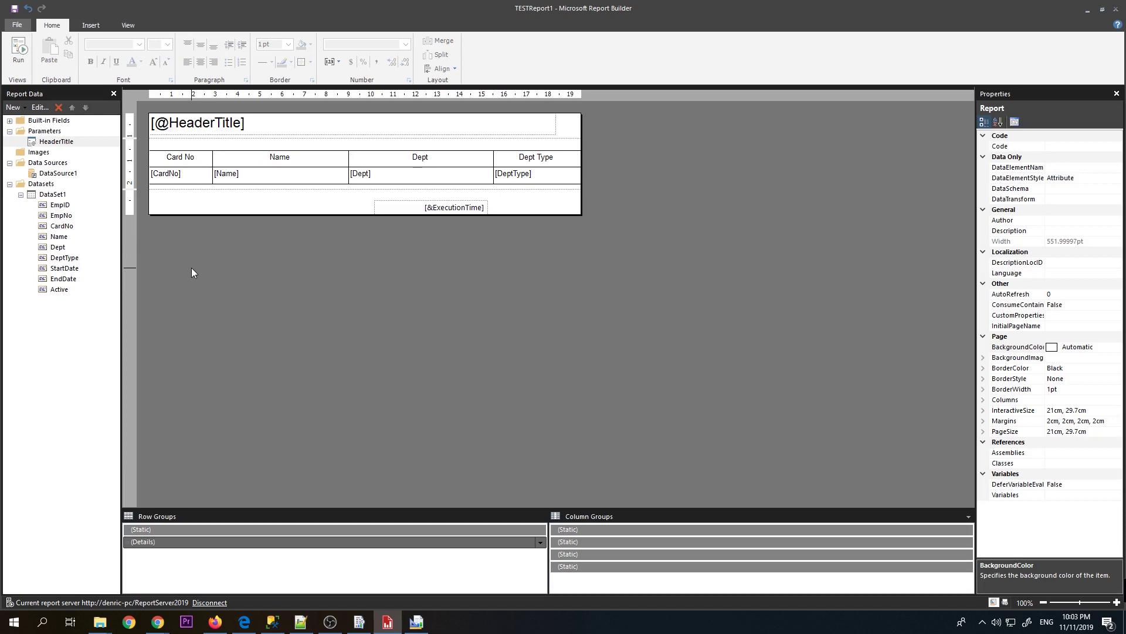
click(94, 27)
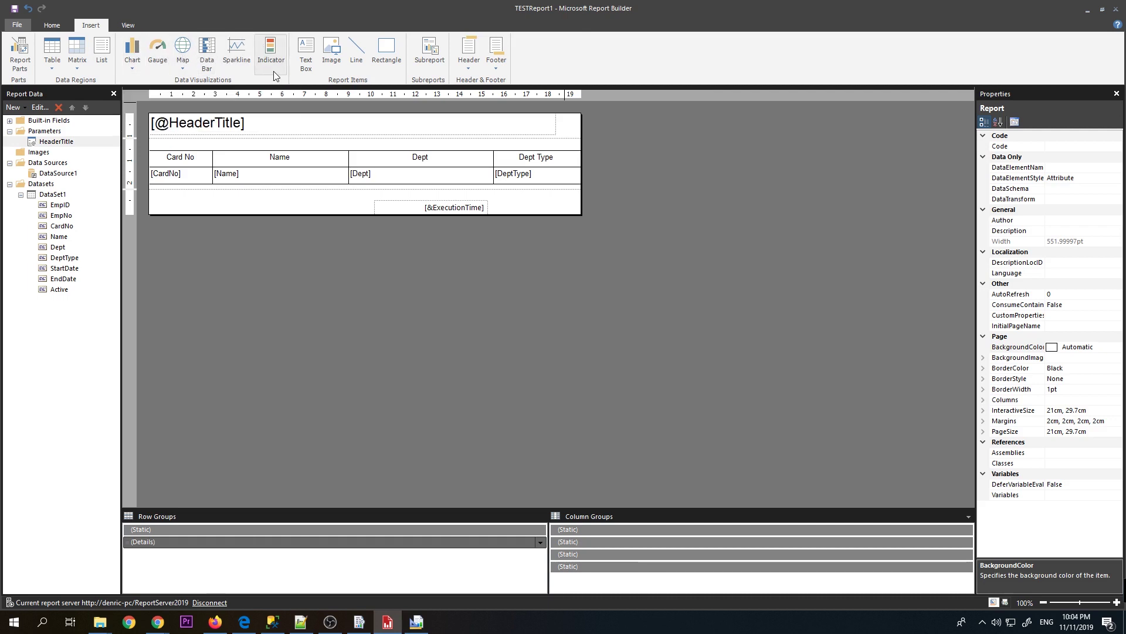
mouse_move(192, 180)
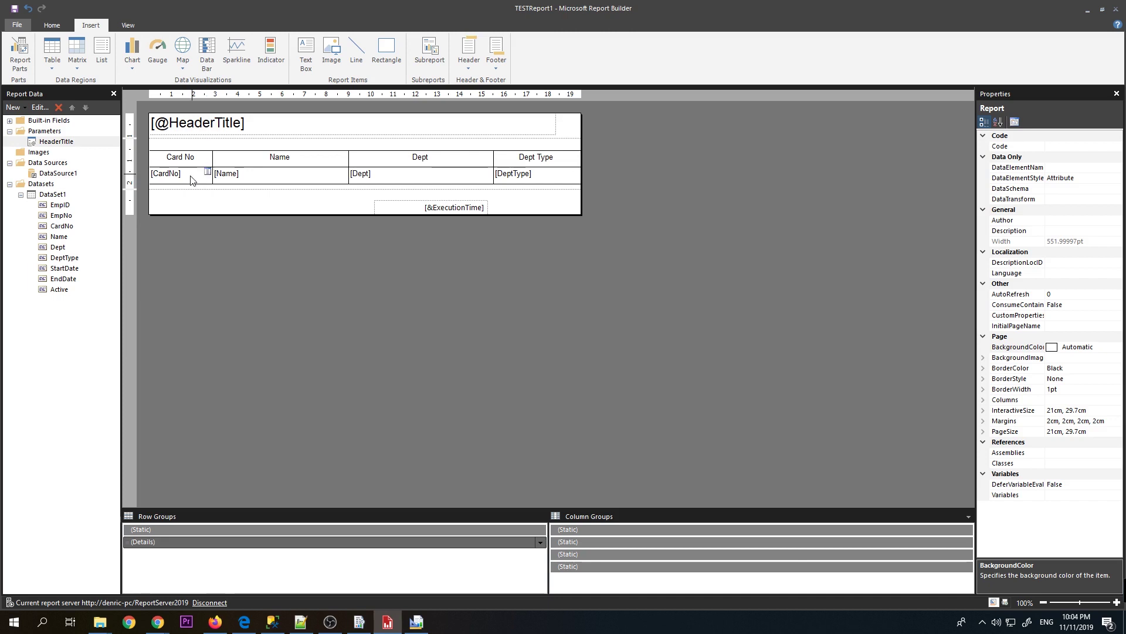